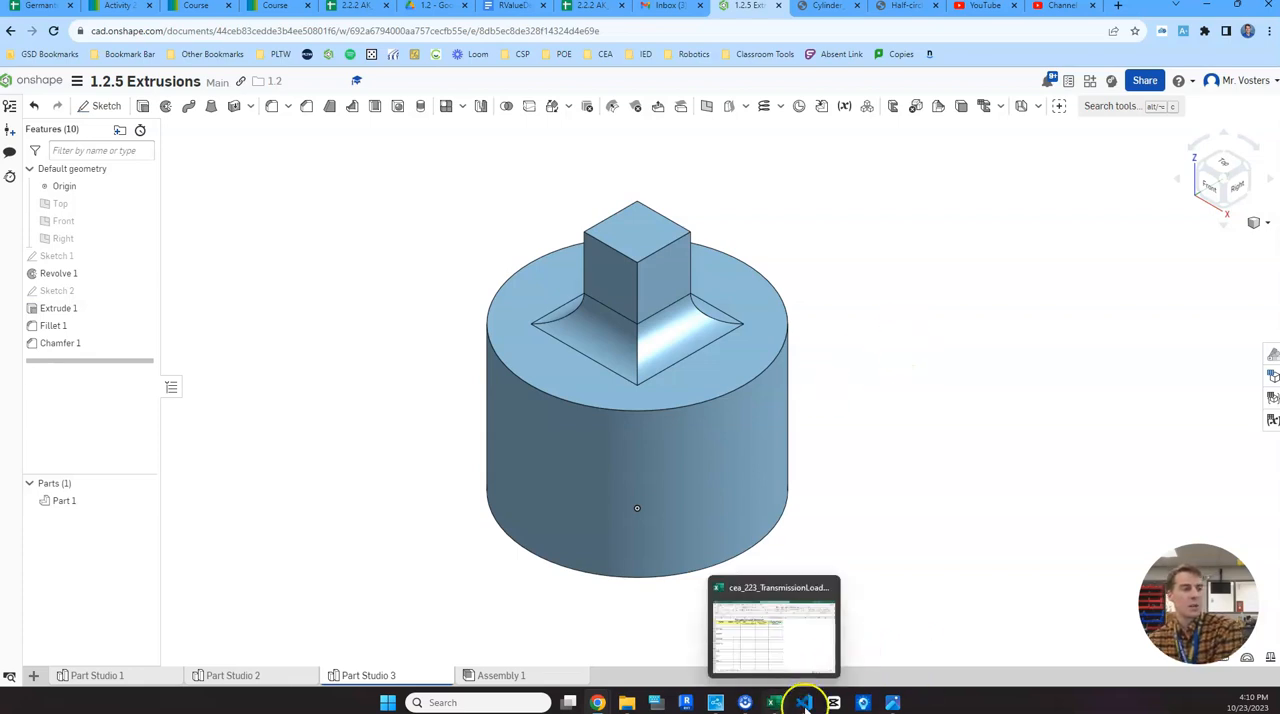
- Check the dimensioned reference drawing of the part and create a new Part Studio in the document
mouse_move(890, 697)
left_click(845, 637)
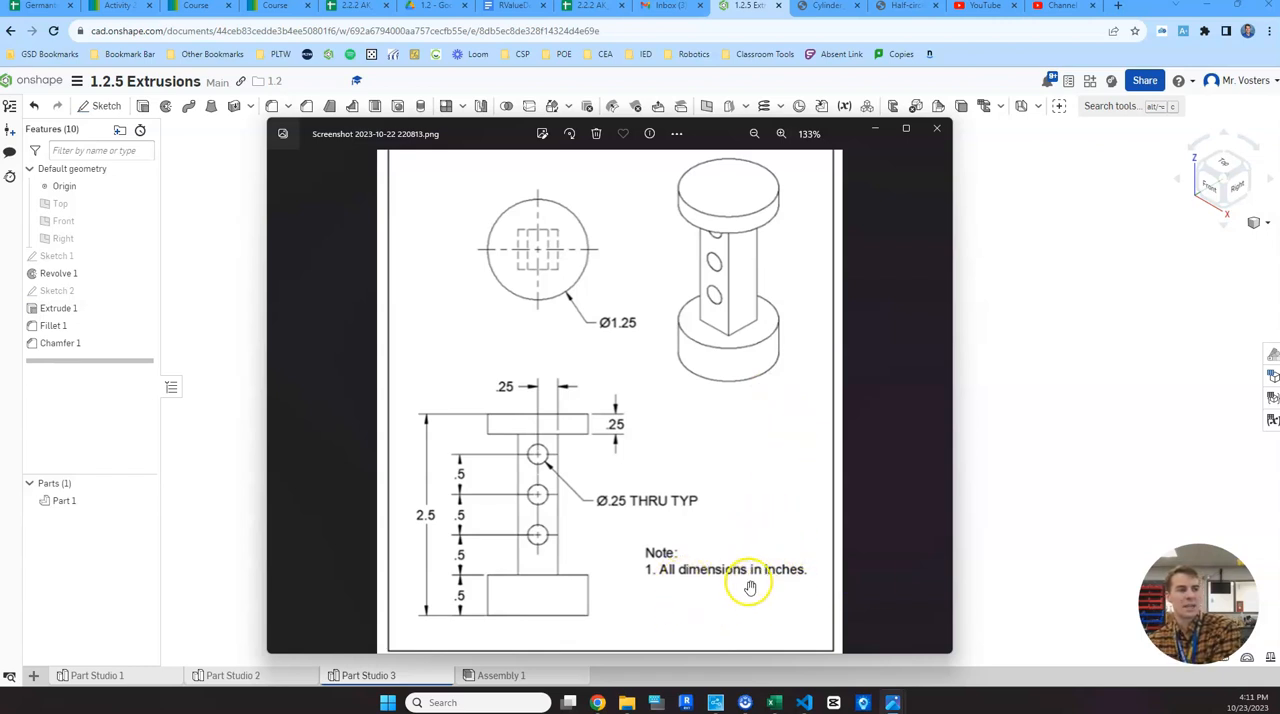
left_click(995, 285)
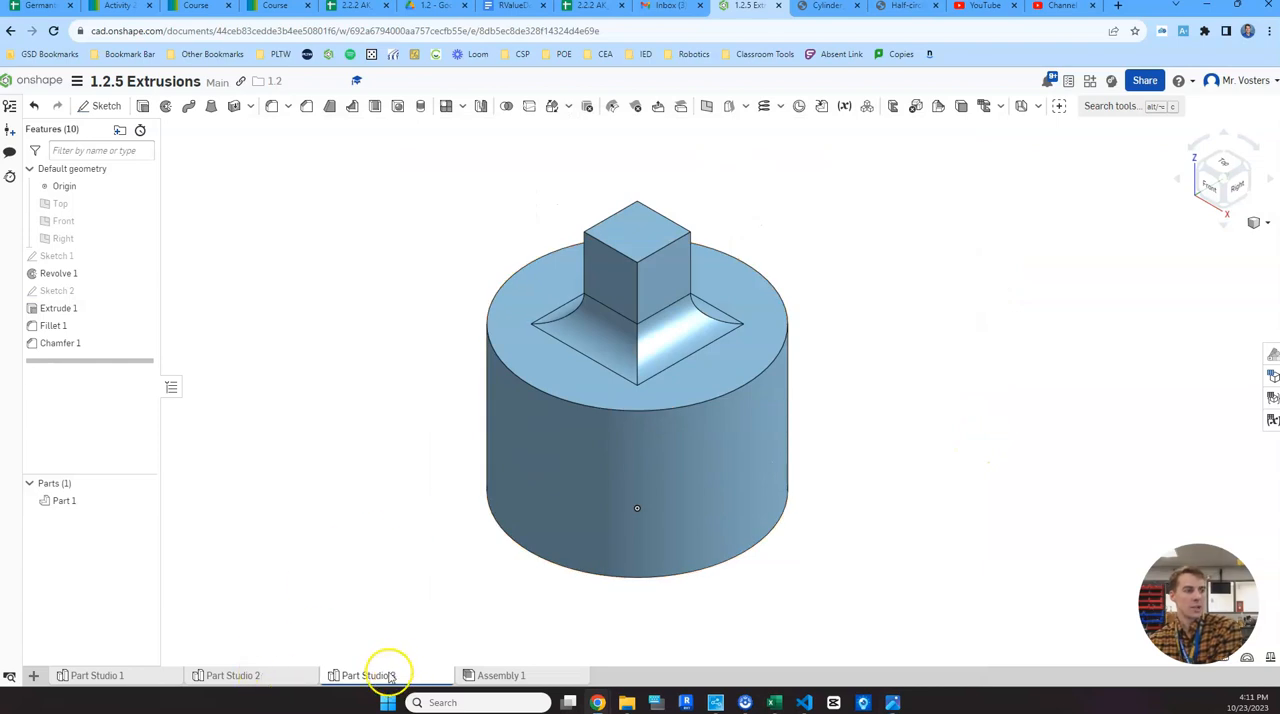
left_click(35, 676)
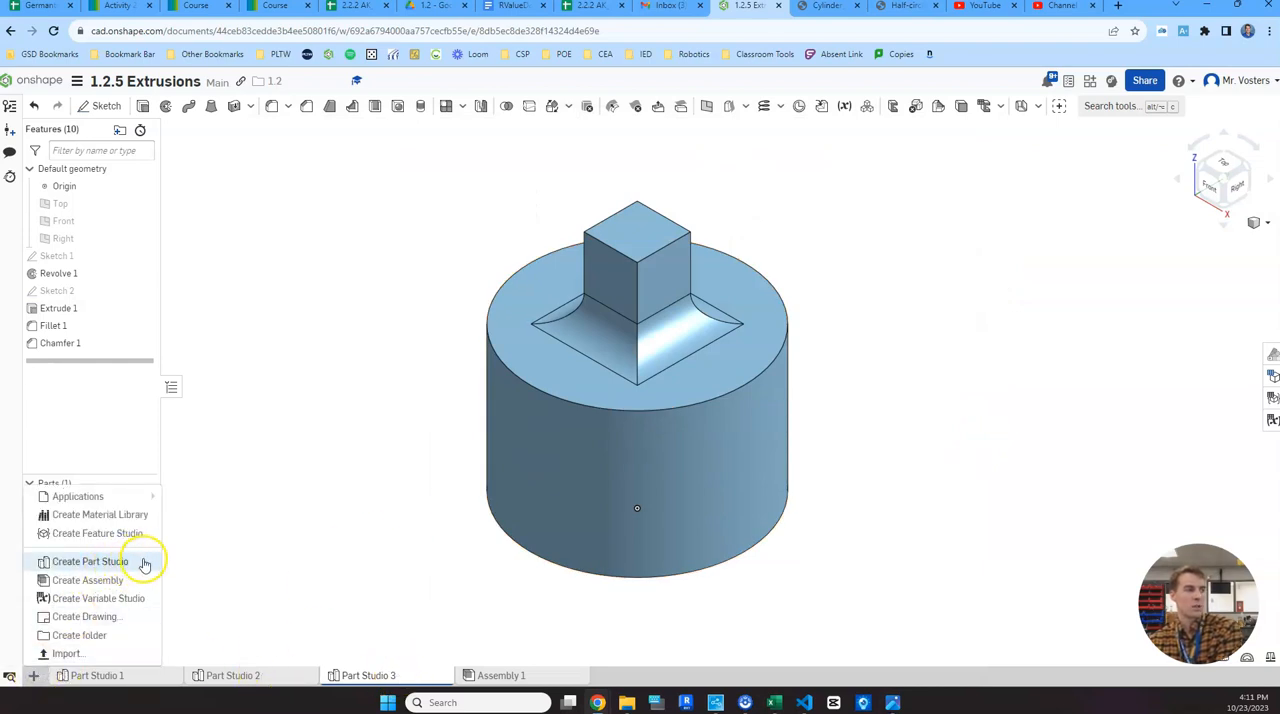
left_click(144, 564)
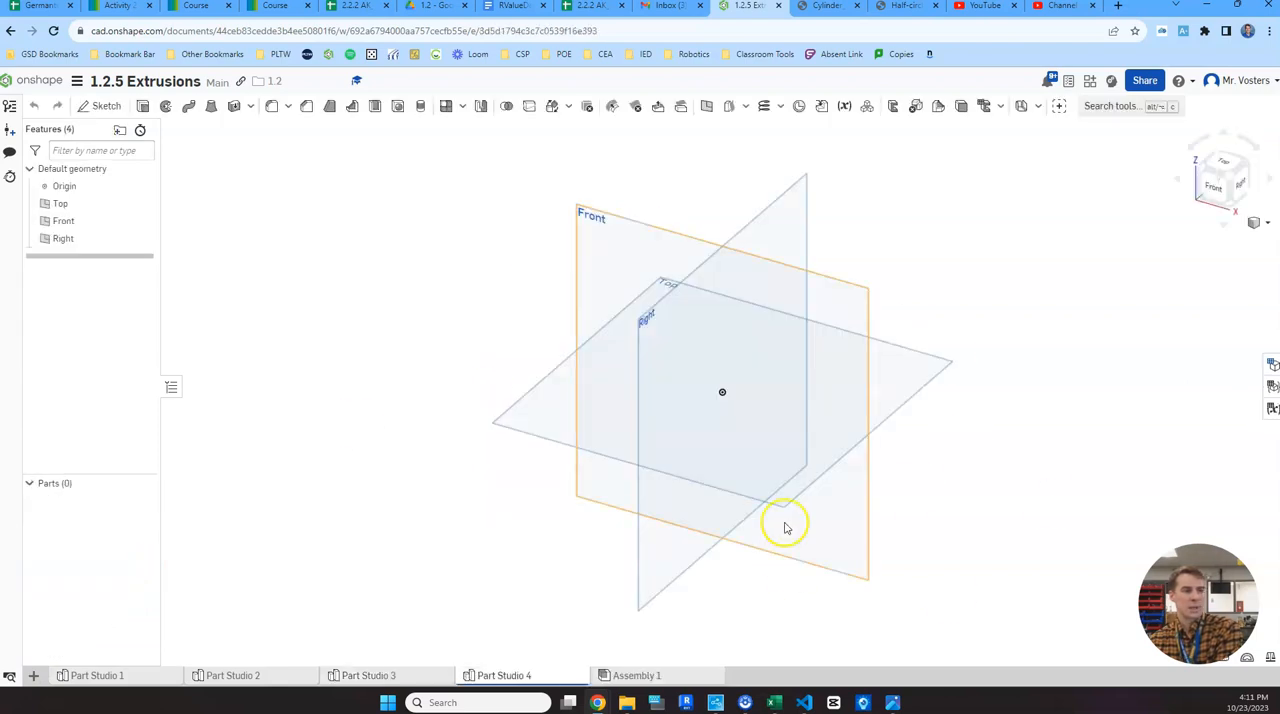
- Set the workspace's default length unit to inch
left_click(76, 80)
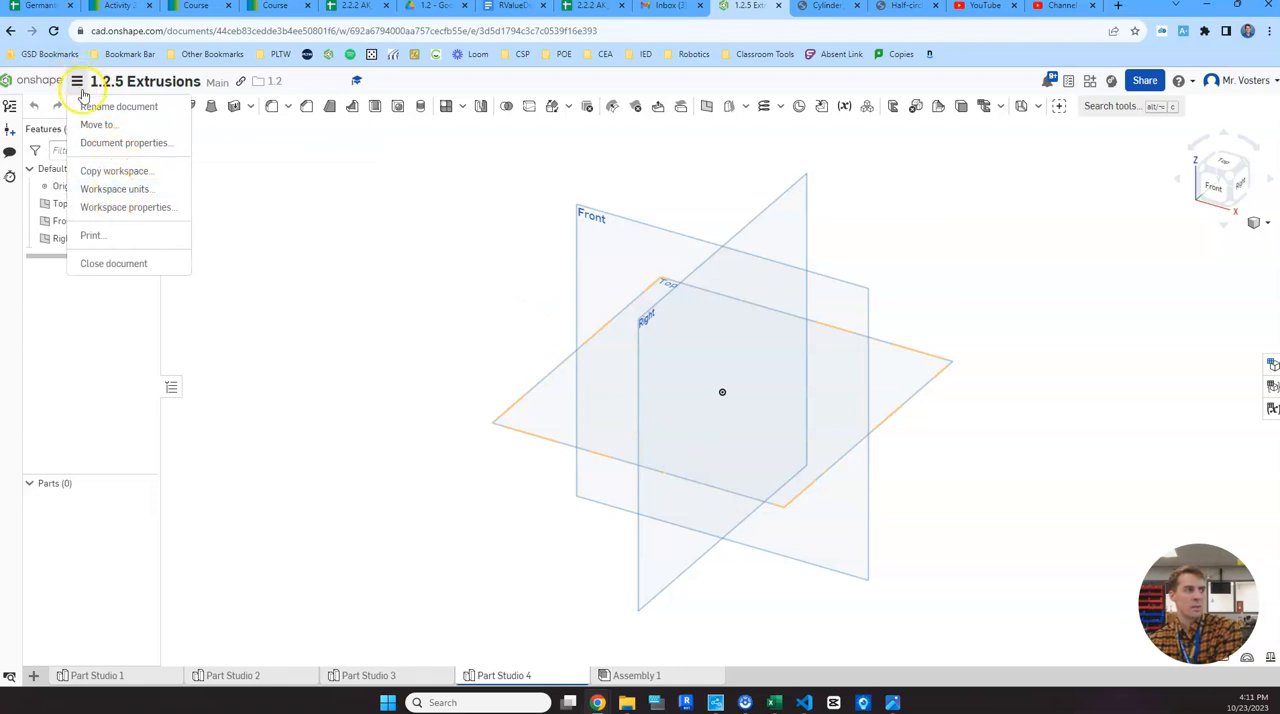
left_click(114, 189)
left_click(280, 188)
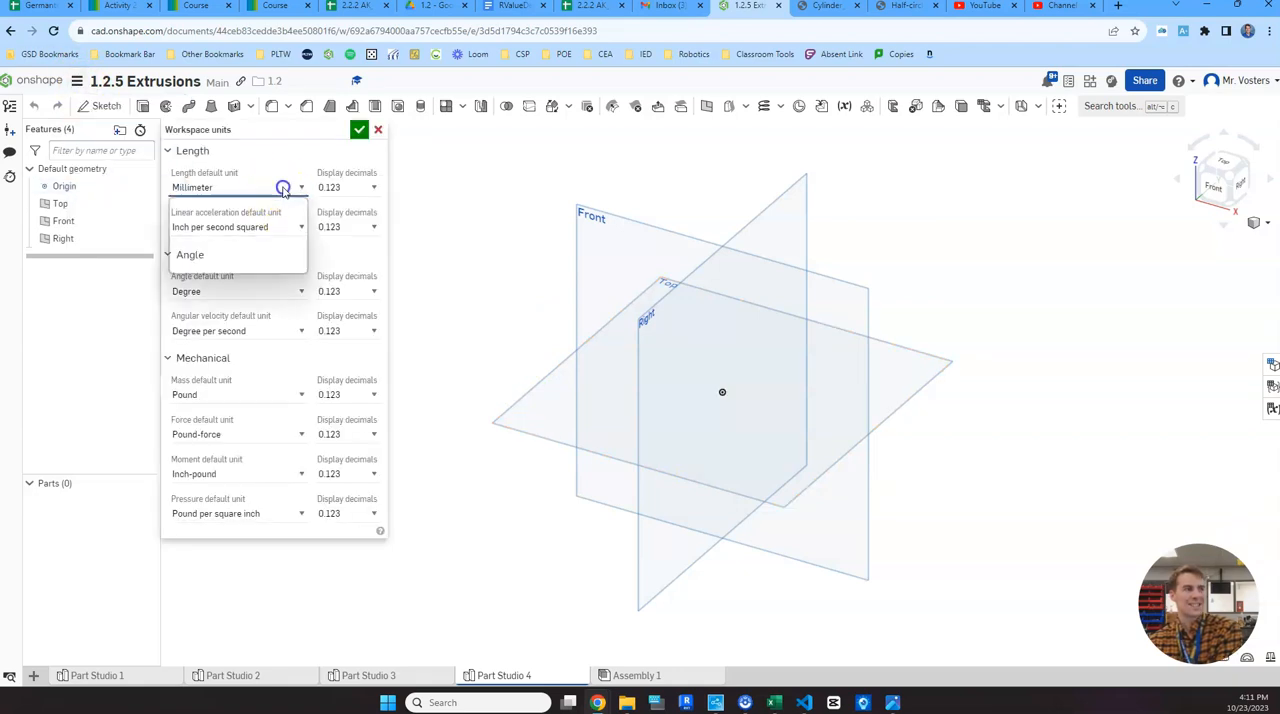
left_click(257, 228)
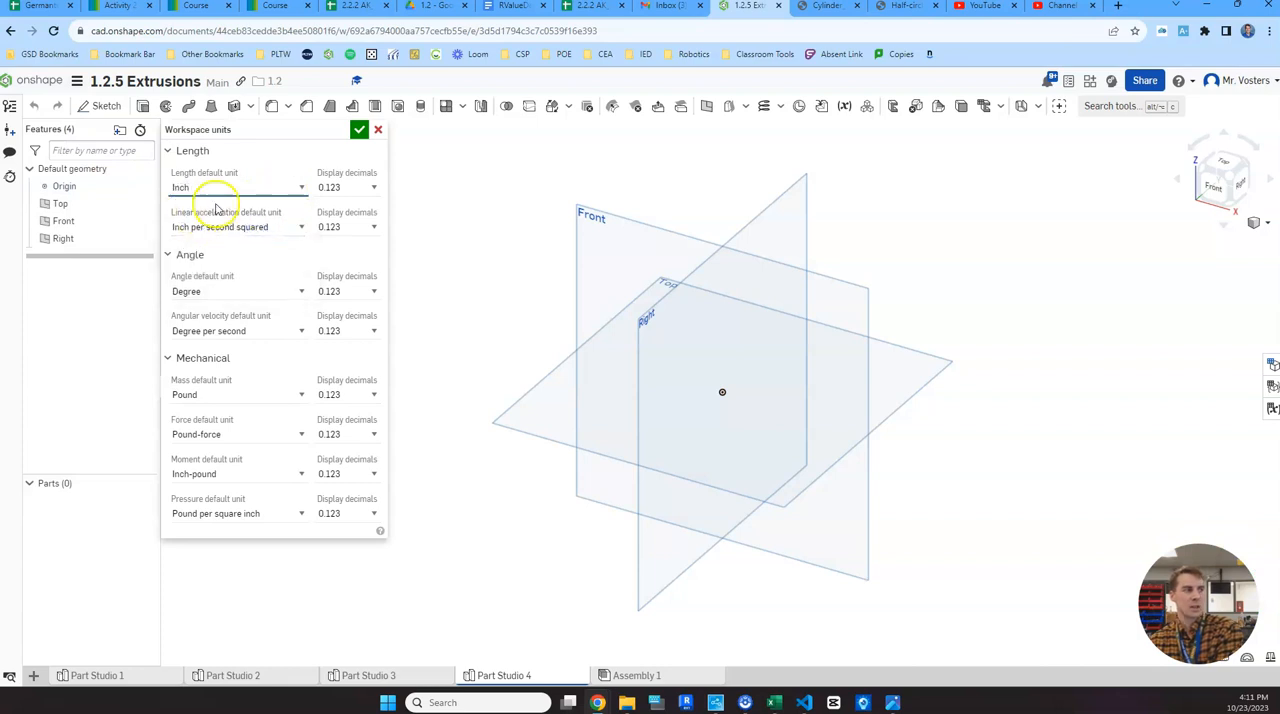
left_click(361, 131)
left_click(361, 131)
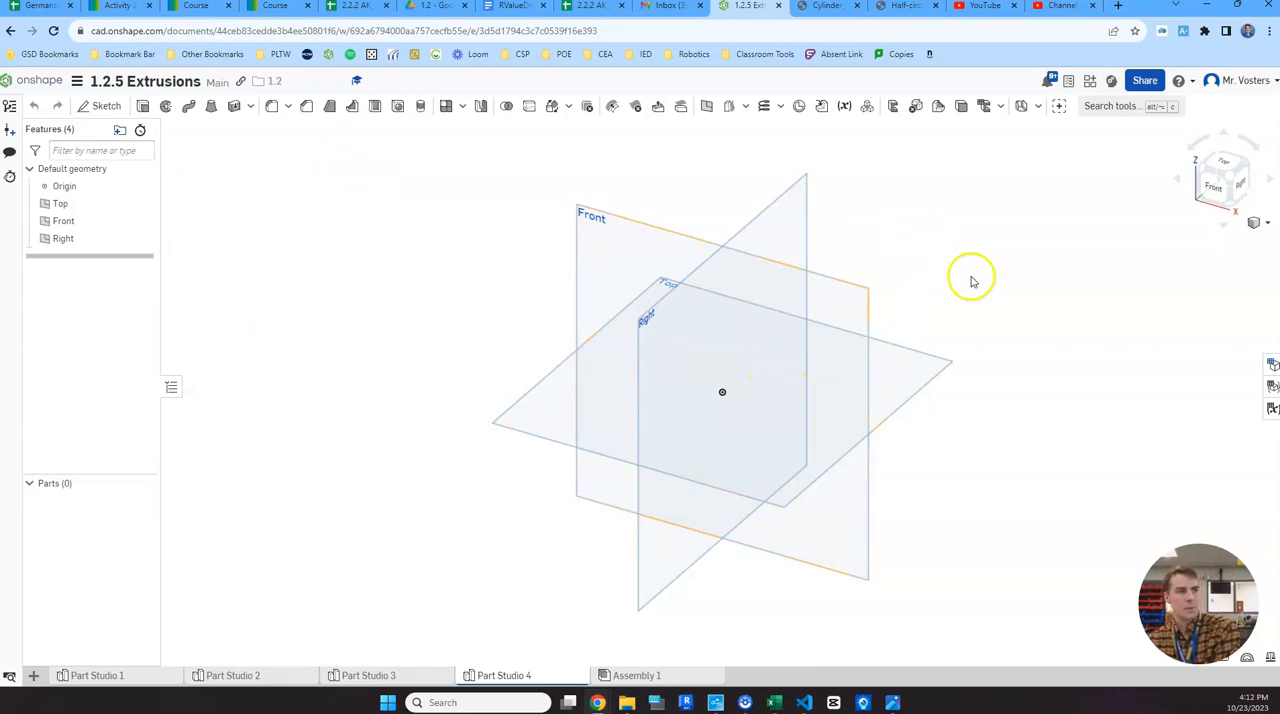
- Consult the reference drawing for the base's diameter and start a sketch on the Top plane
mouse_move(893, 702)
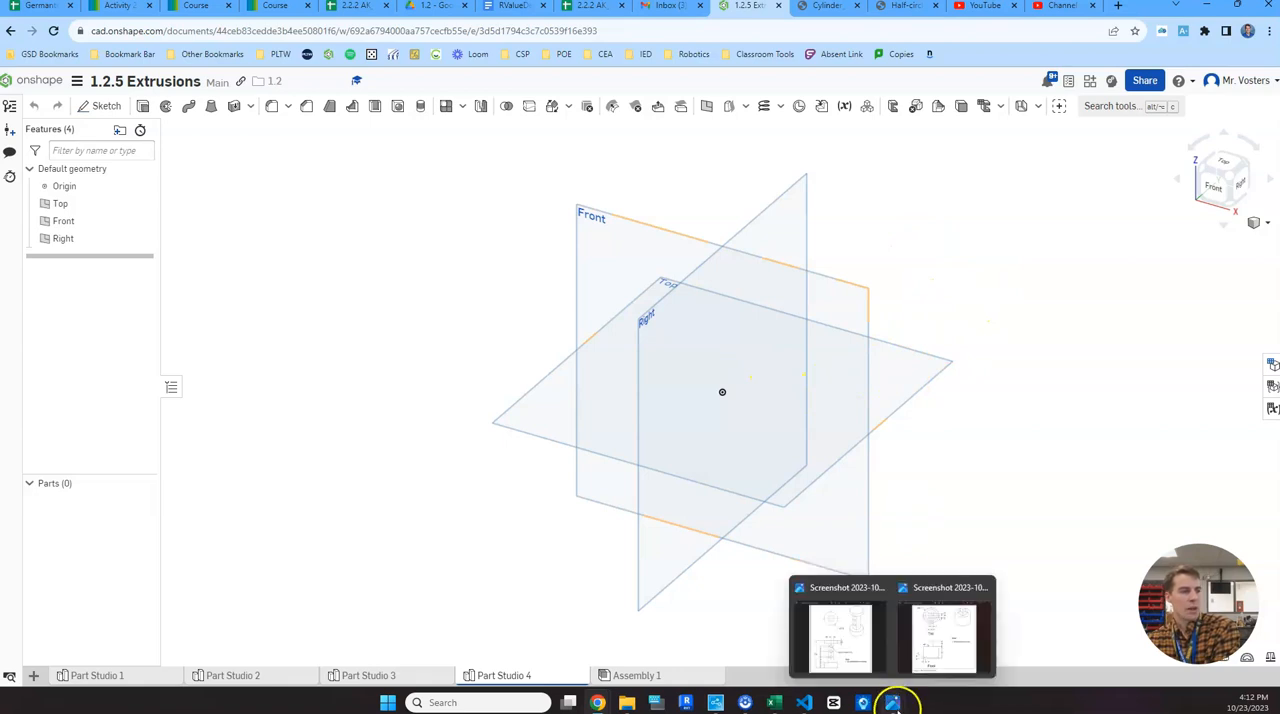
left_click(860, 654)
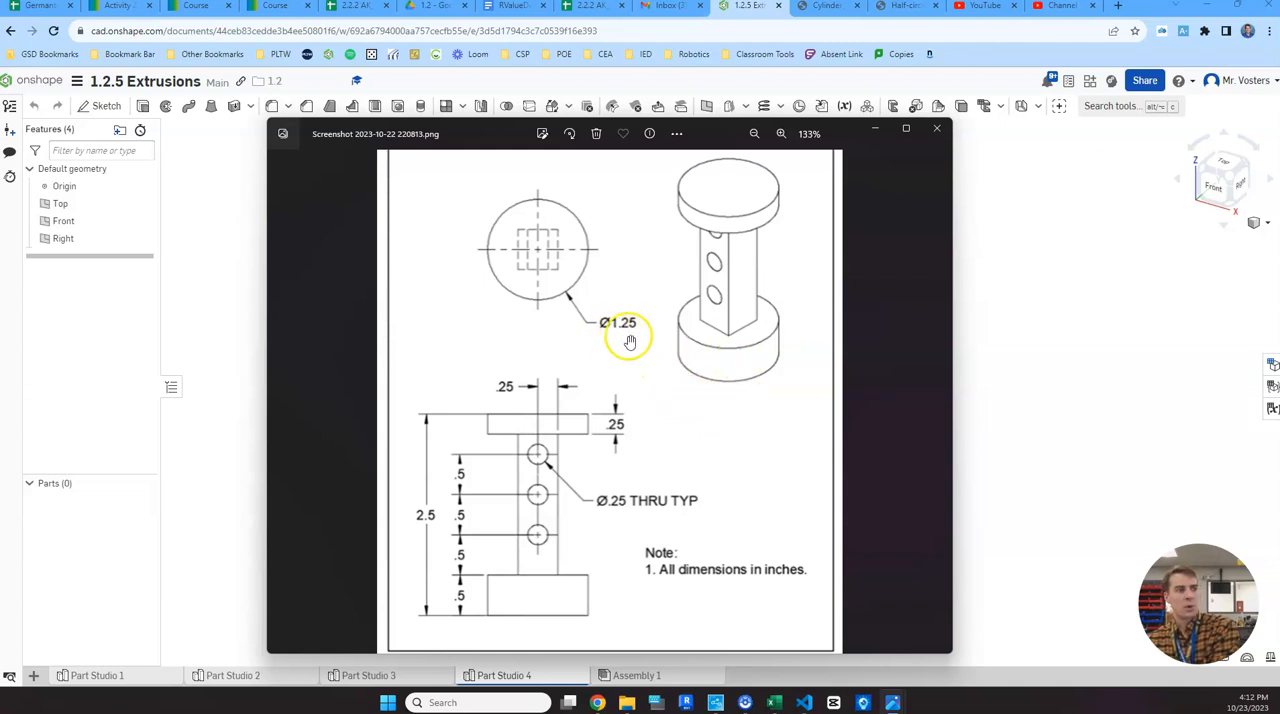
left_click(1025, 327)
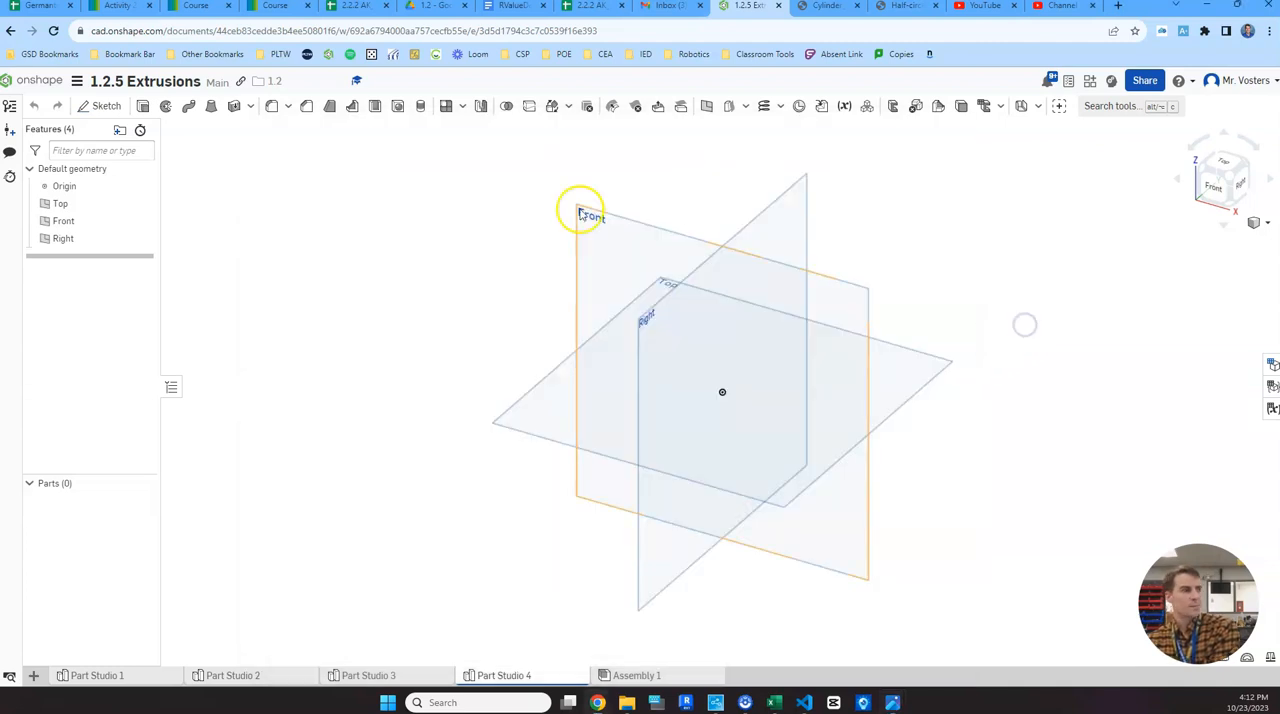
left_click(108, 104)
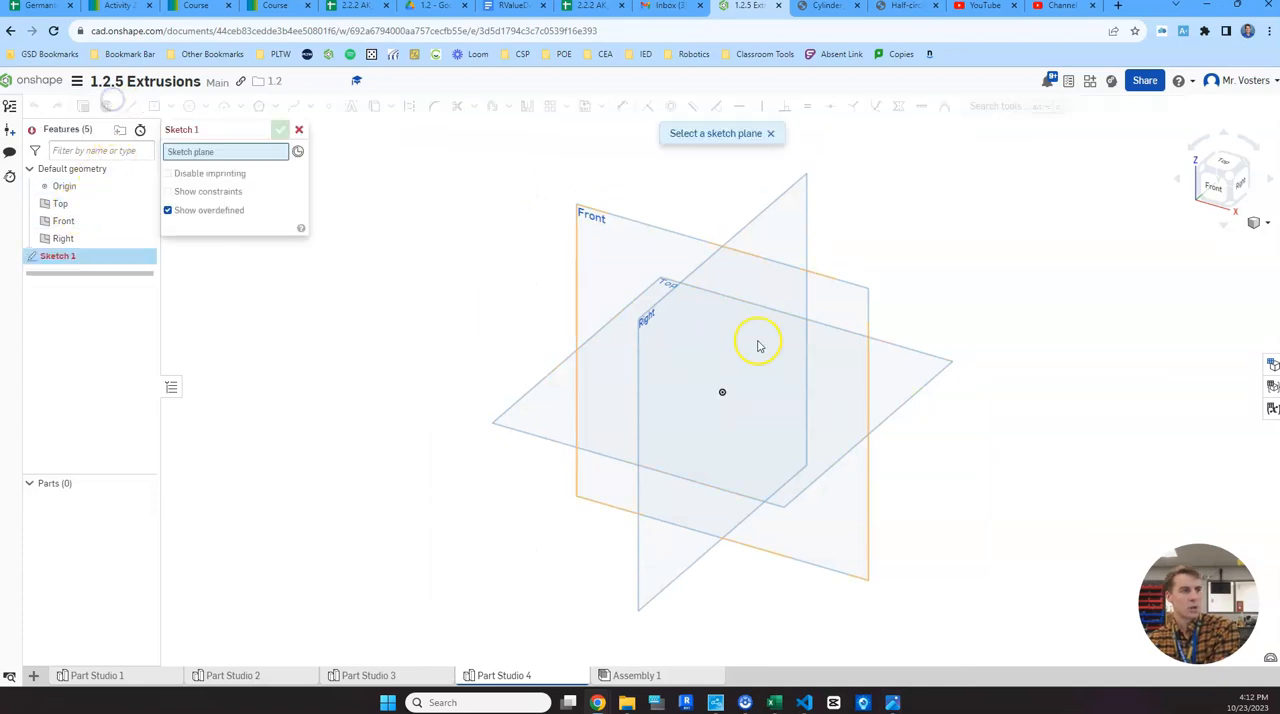
left_click(925, 367)
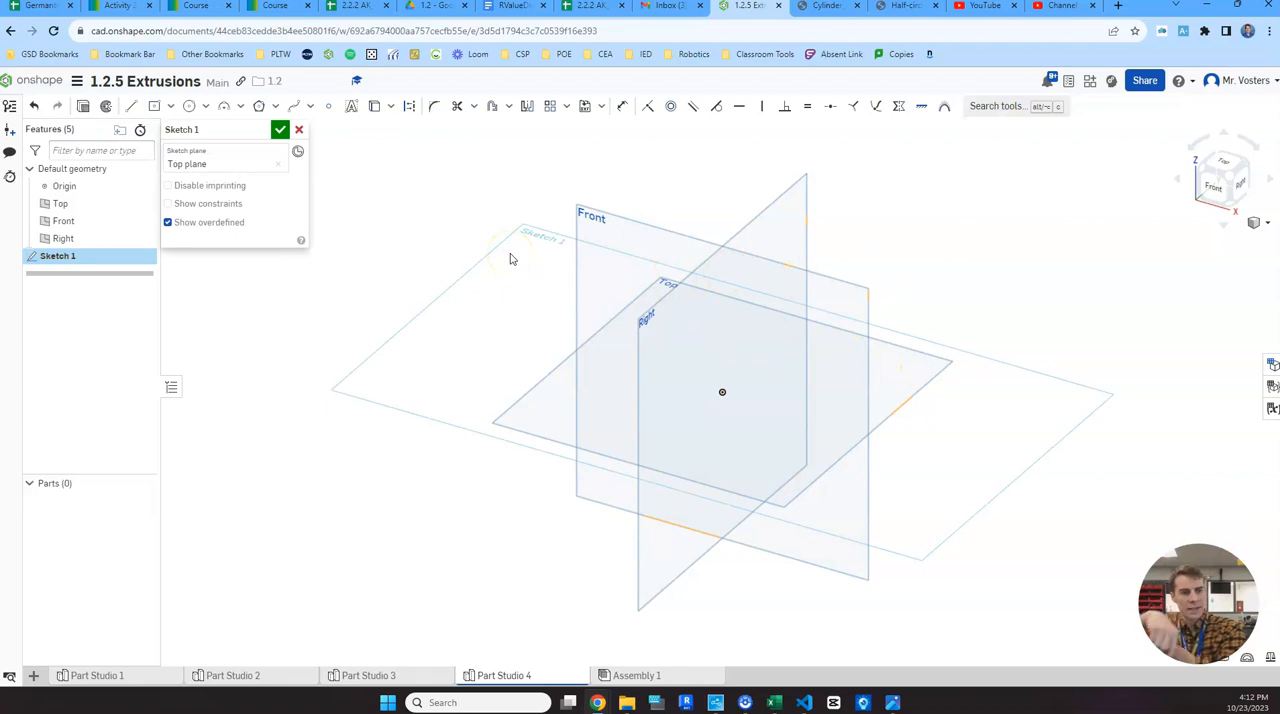
- Hide the Front, Right and Top default planes
left_click(144, 220)
left_click(144, 238)
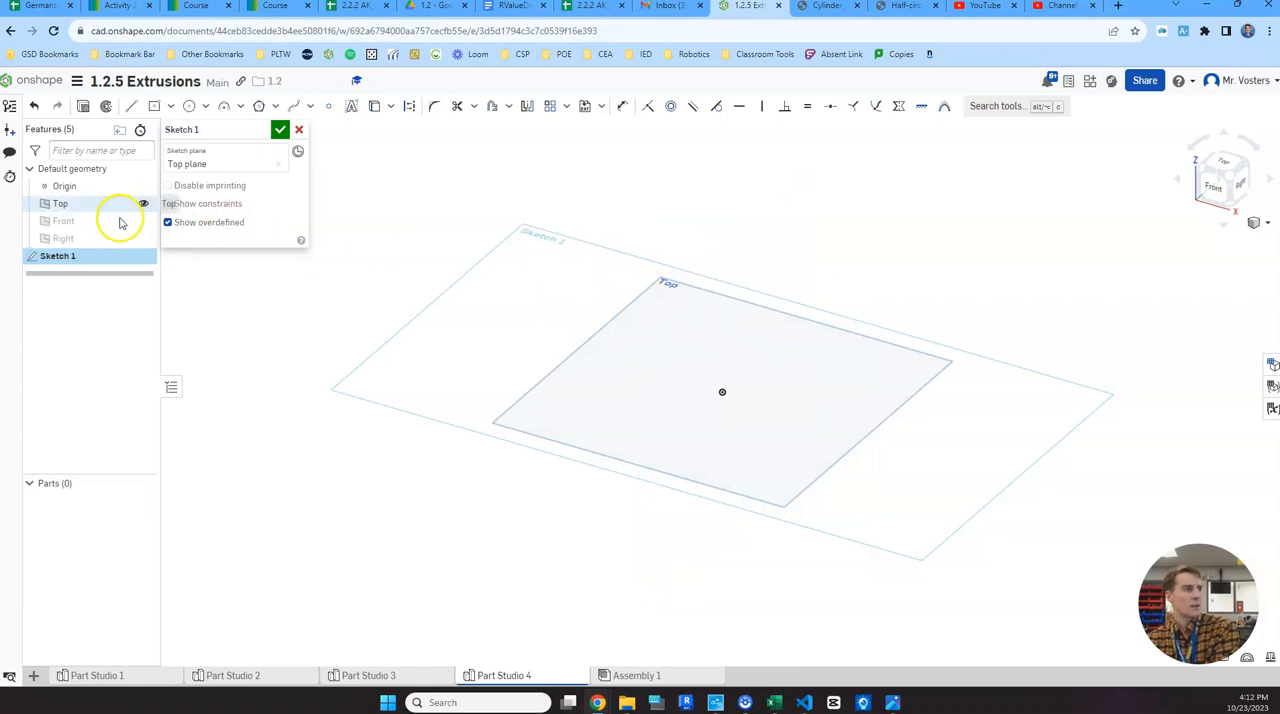
left_click(144, 203)
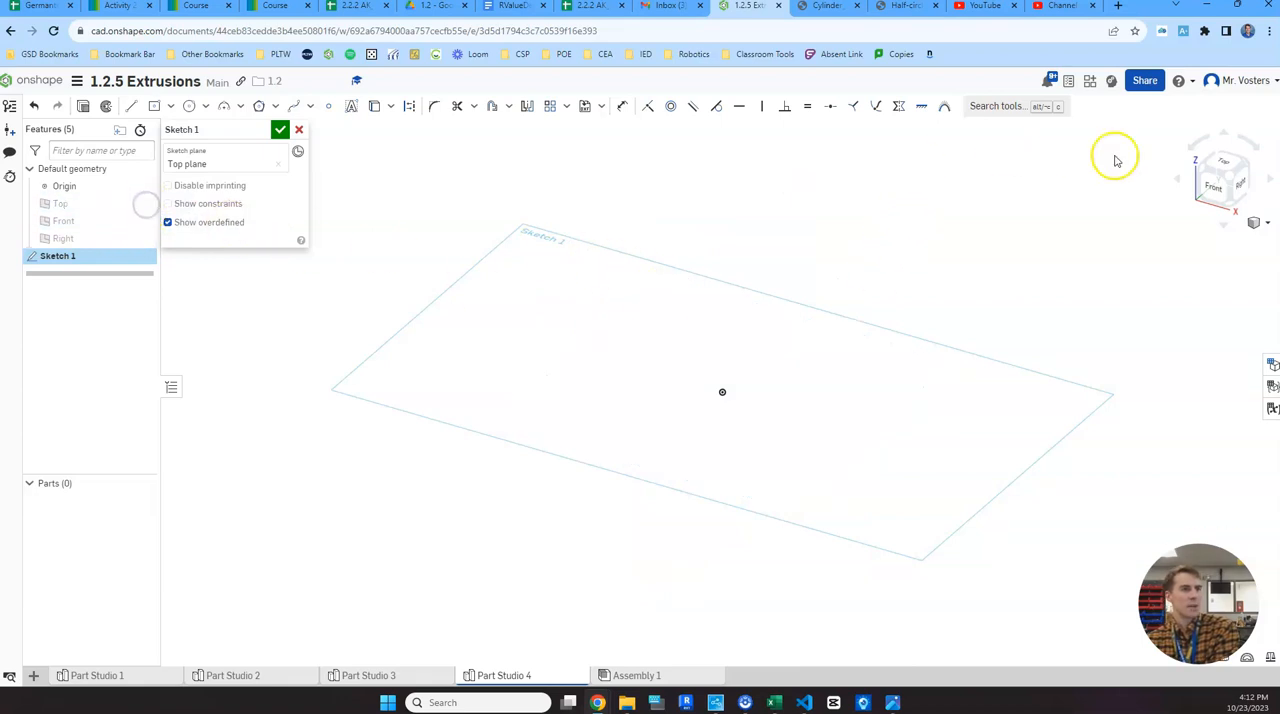
- Sketch a circle about 4.3 in in diameter, centred on the origin
left_click(1228, 166)
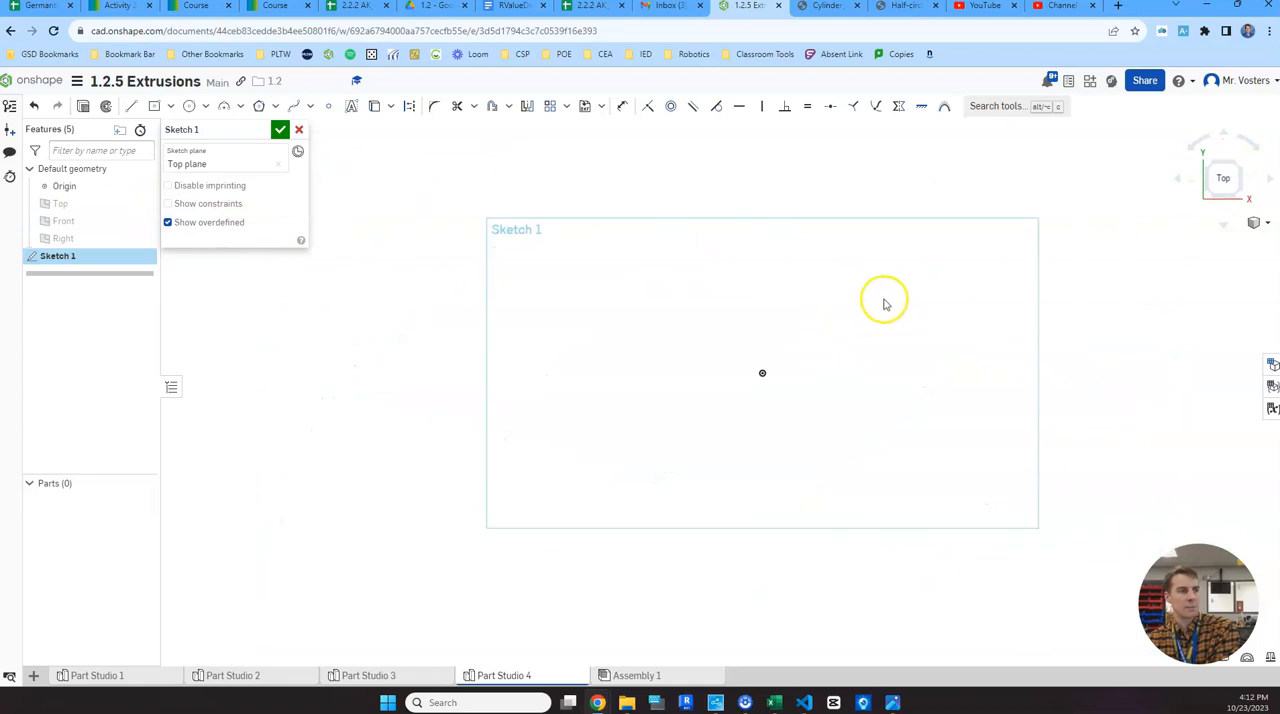
middle_click_drag(878, 294, 824, 333)
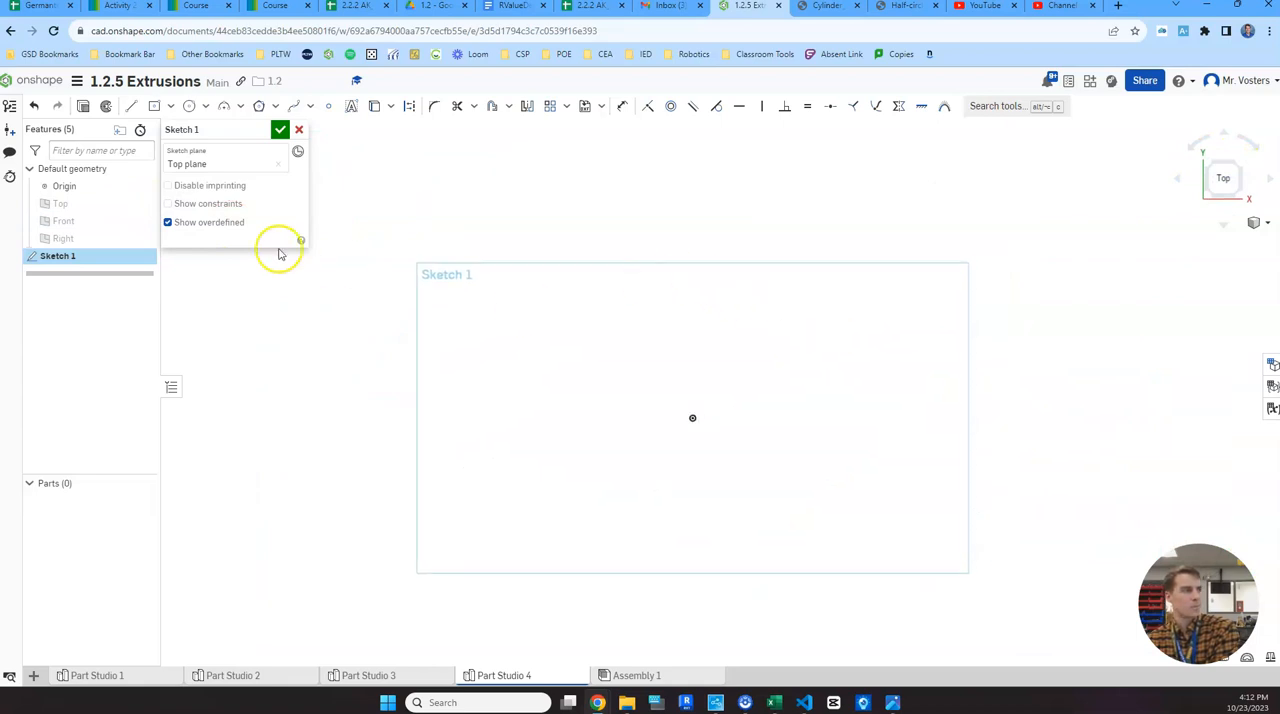
left_click(190, 107)
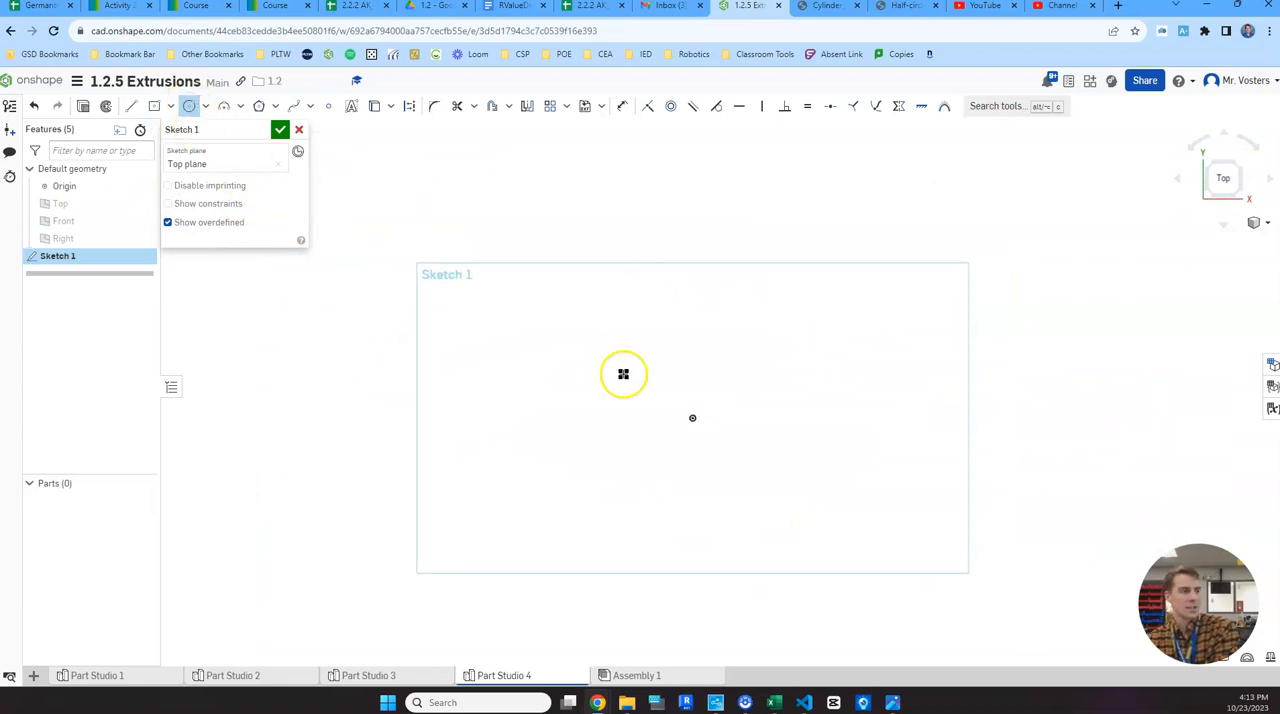
left_click(777, 366)
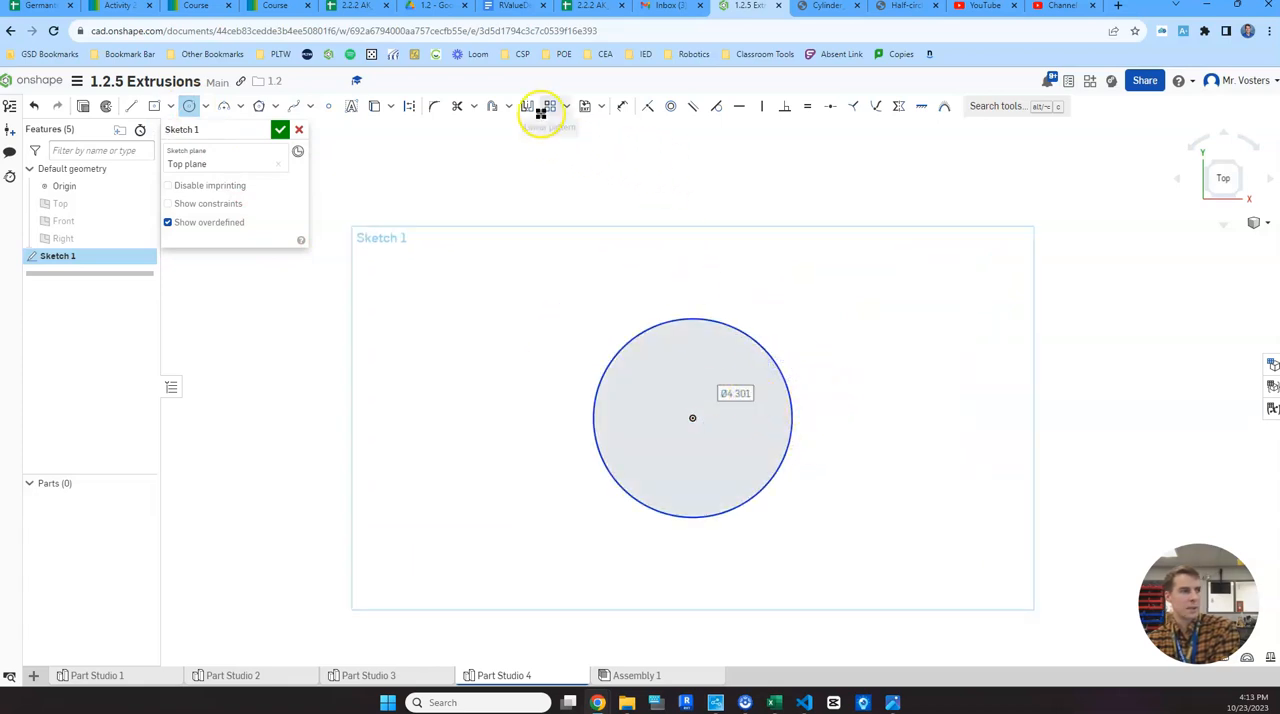
- Dimension the circle's diameter as 1.25 in and finish the sketch
left_click(624, 106)
left_click(766, 346)
left_click(813, 284)
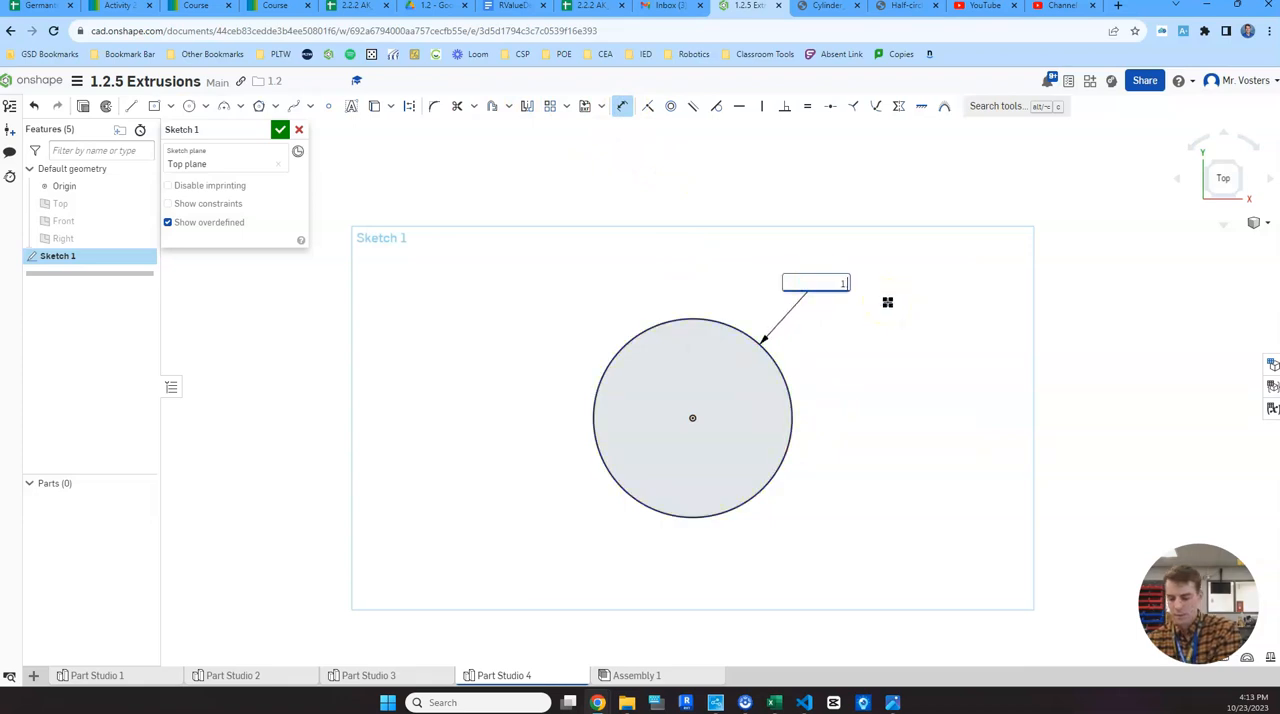
key("Return")
scroll(726, 414, "up", 5)
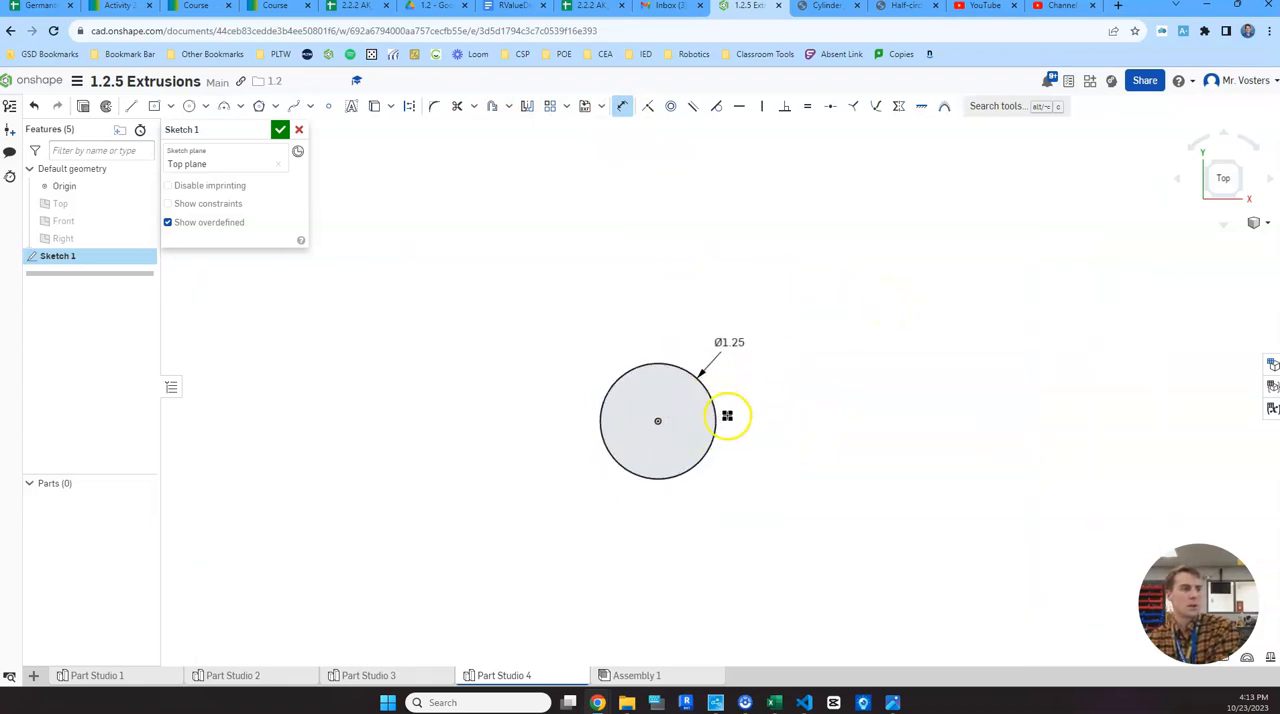
middle_click_drag(737, 391, 811, 374)
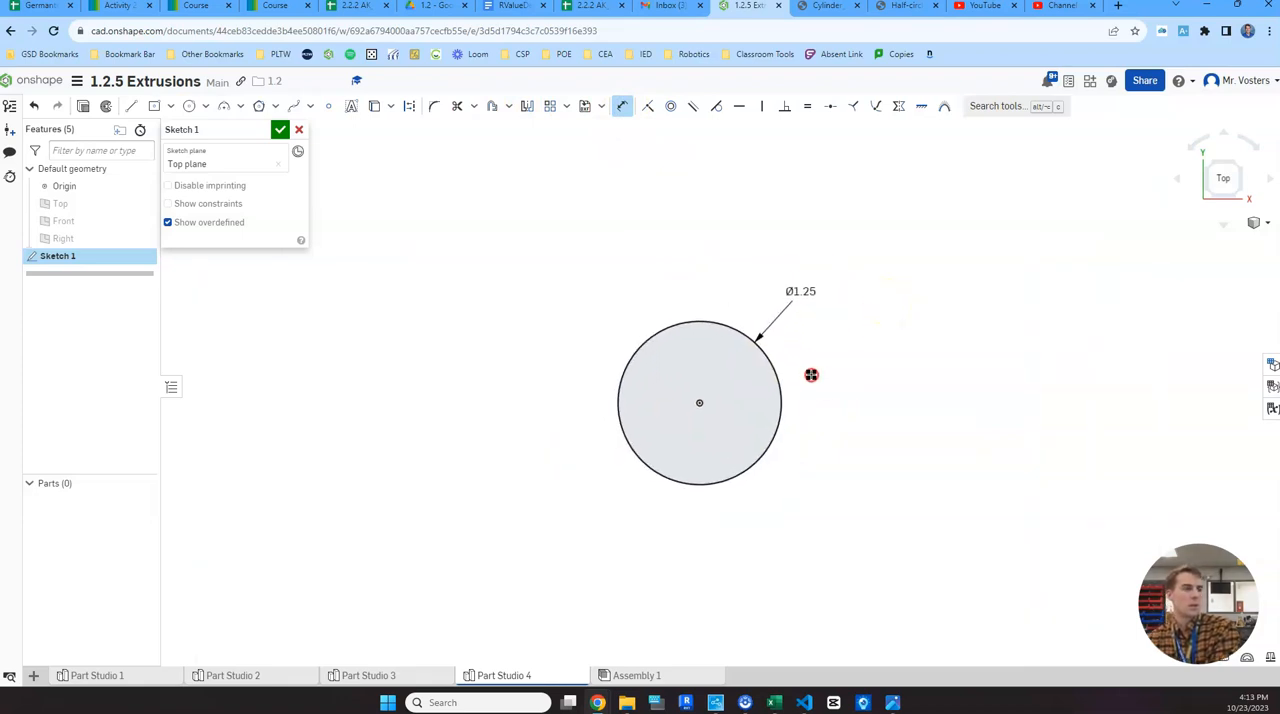
left_click(280, 129)
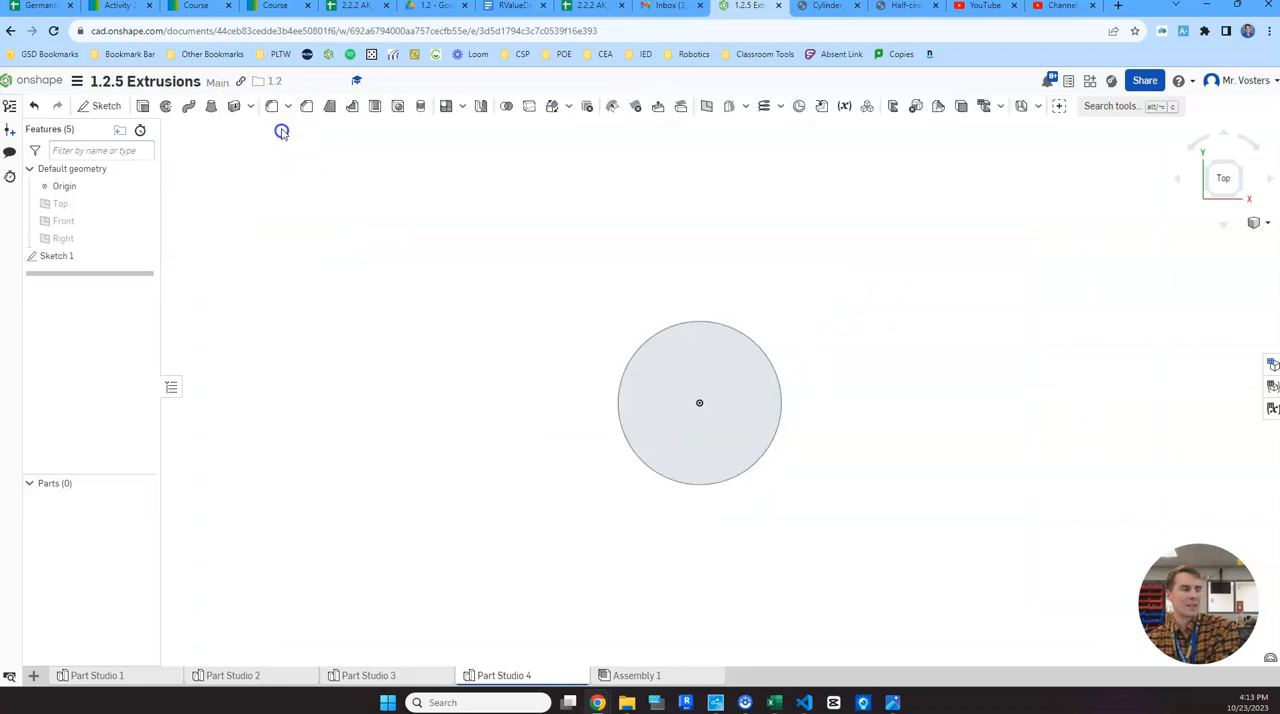
- Consult the reference drawing for the base's thickness and extrude the circular region upward 0.5 in as a new solid
left_click(1217, 176)
scroll(1100, 357, "down", 3)
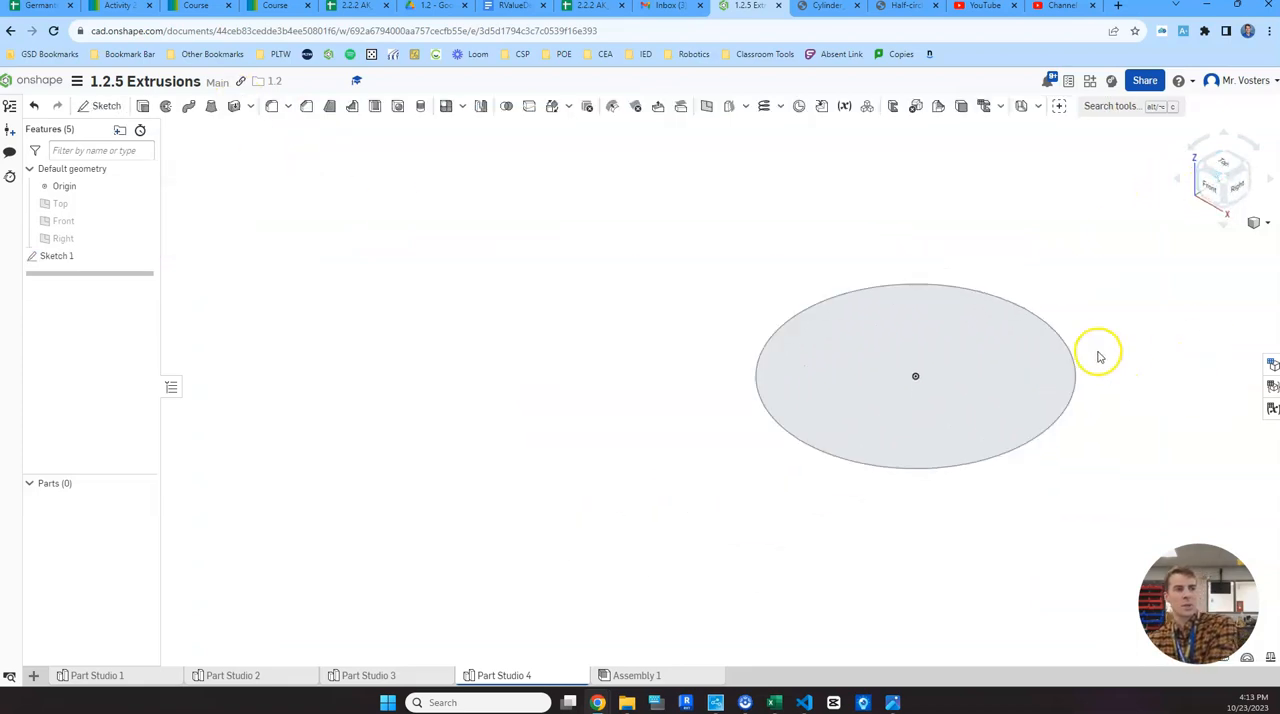
middle_click_drag(1107, 305, 947, 325)
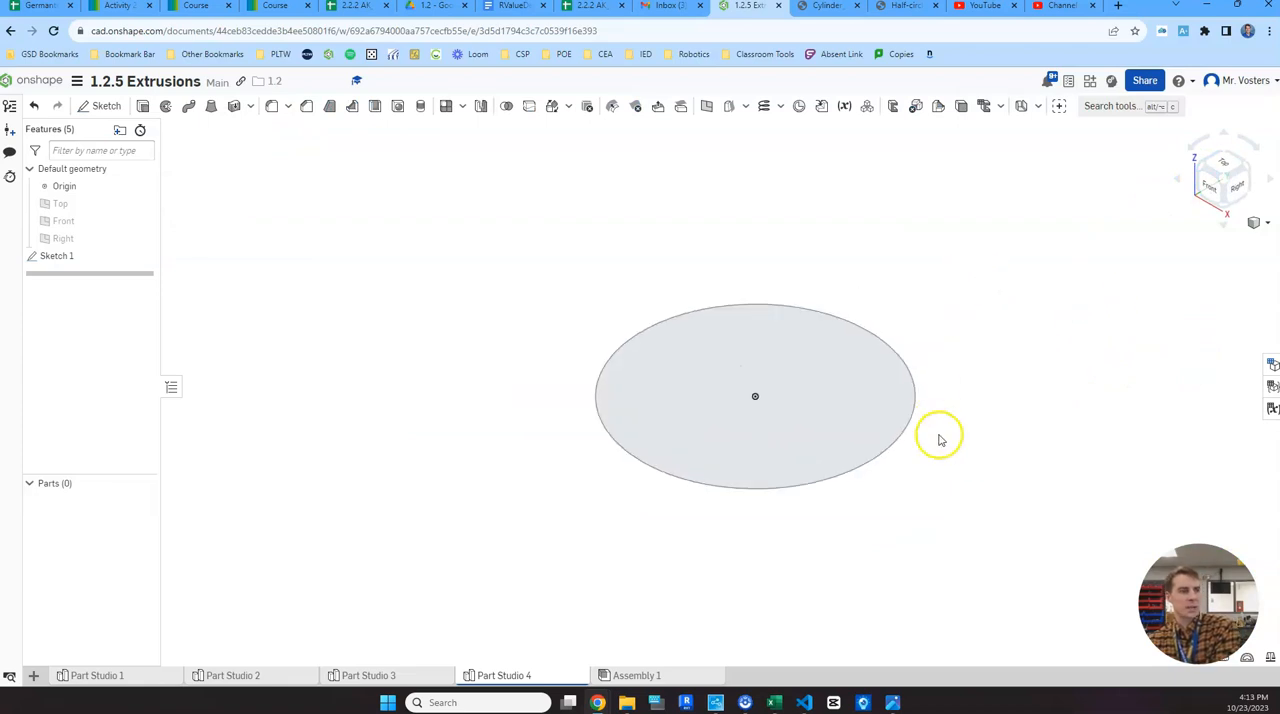
mouse_move(892, 700)
left_click(856, 640)
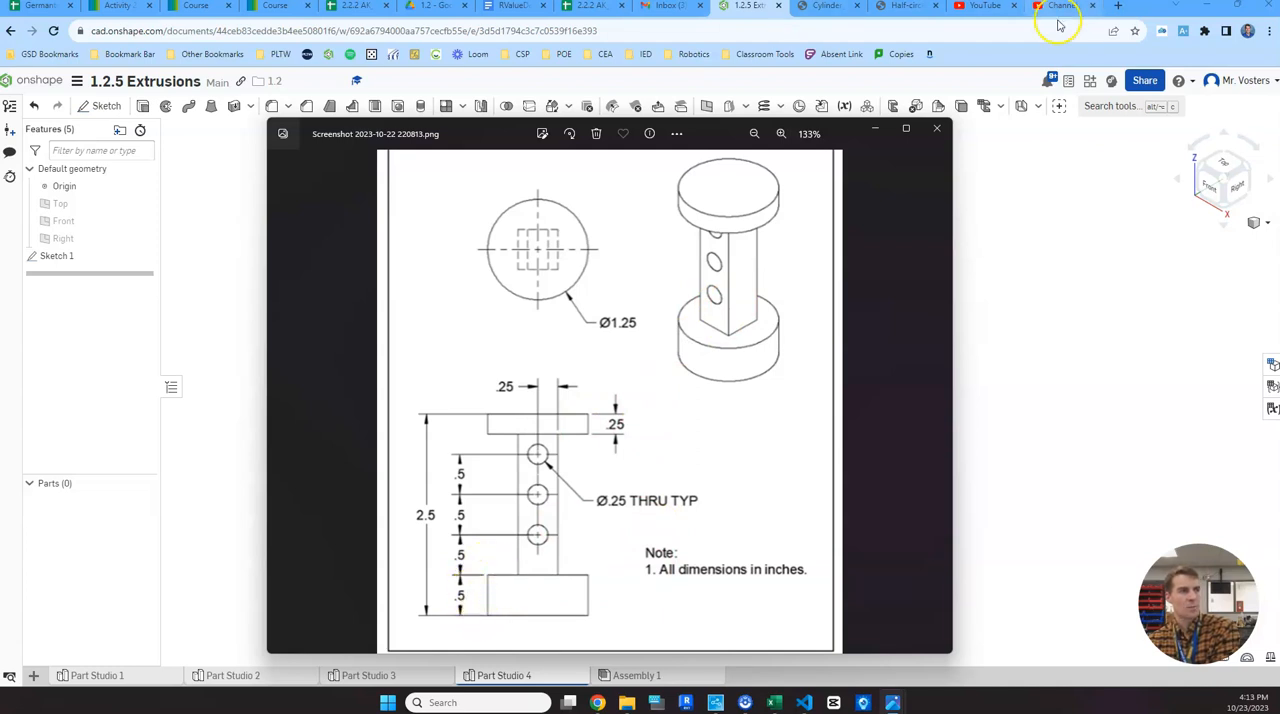
left_click(1068, 286)
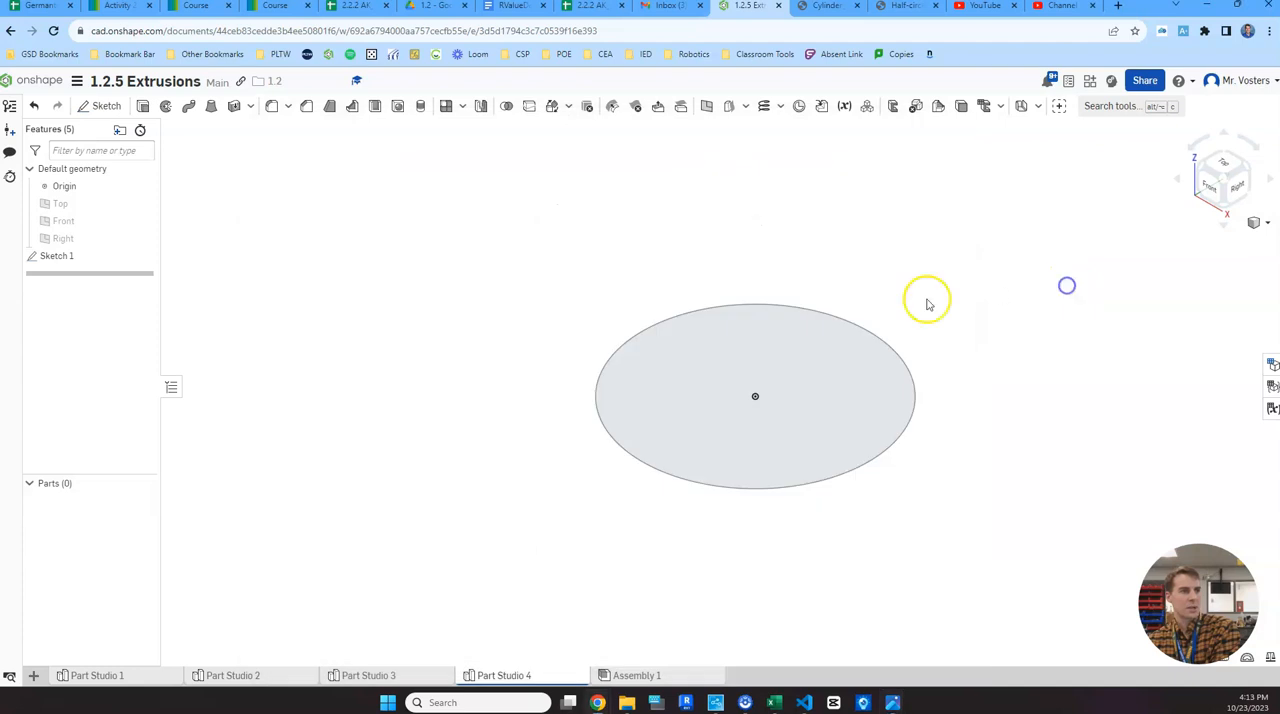
left_click(148, 108)
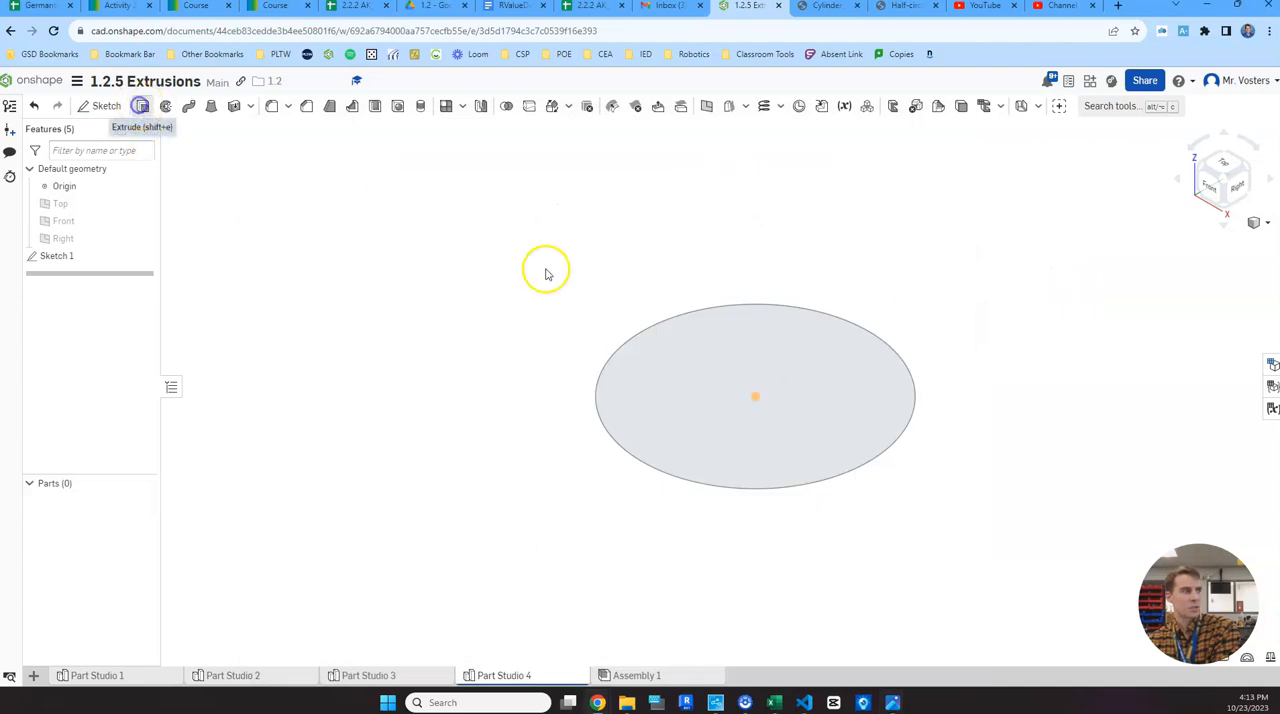
left_click(812, 392)
left_click(273, 241)
key("BackSpace")
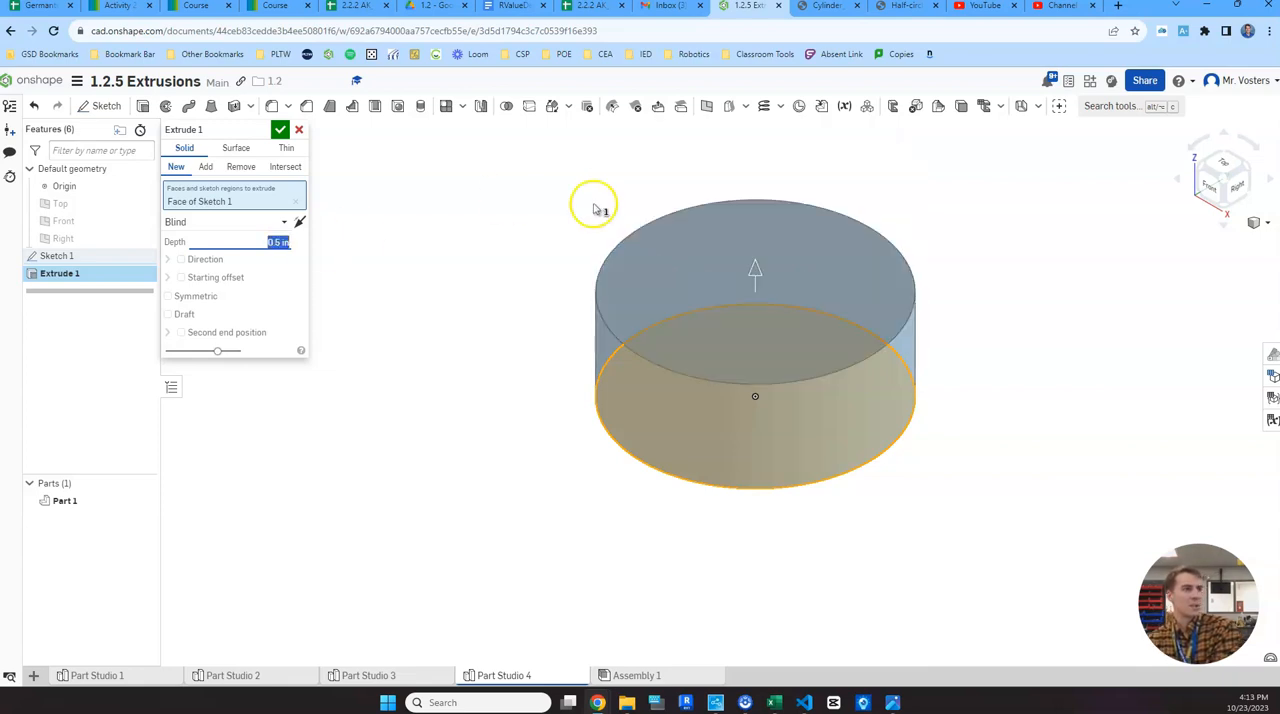
left_click(278, 131)
- Review the reference drawing for the square post and start a new sketch on the cylinder's top face
middle_click_drag(1018, 265, 1025, 316)
mouse_move(893, 703)
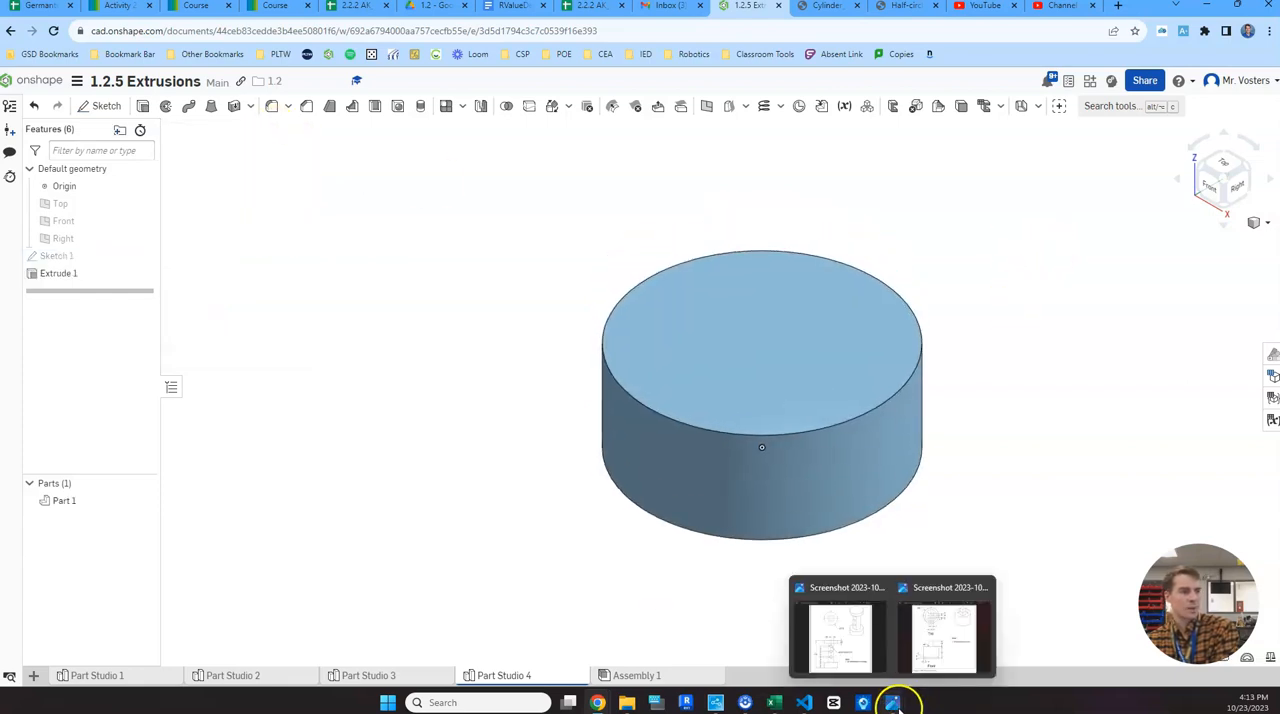
left_click(856, 645)
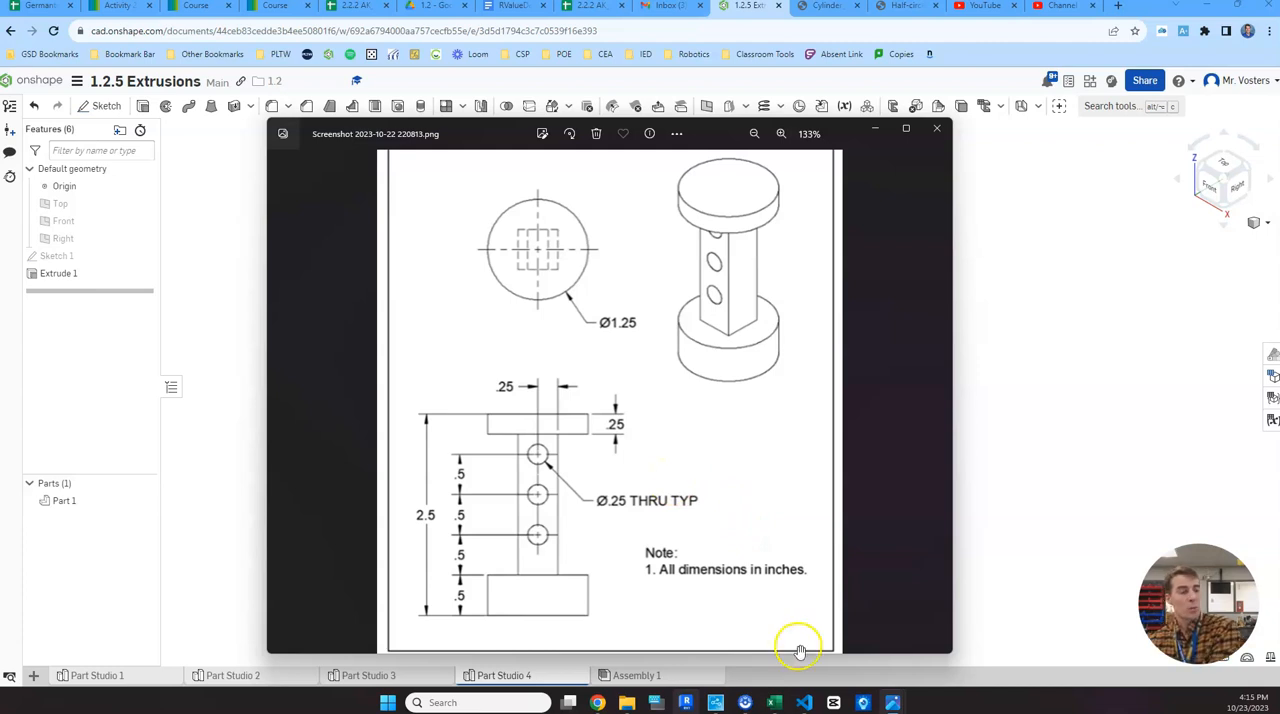
left_click(1005, 362)
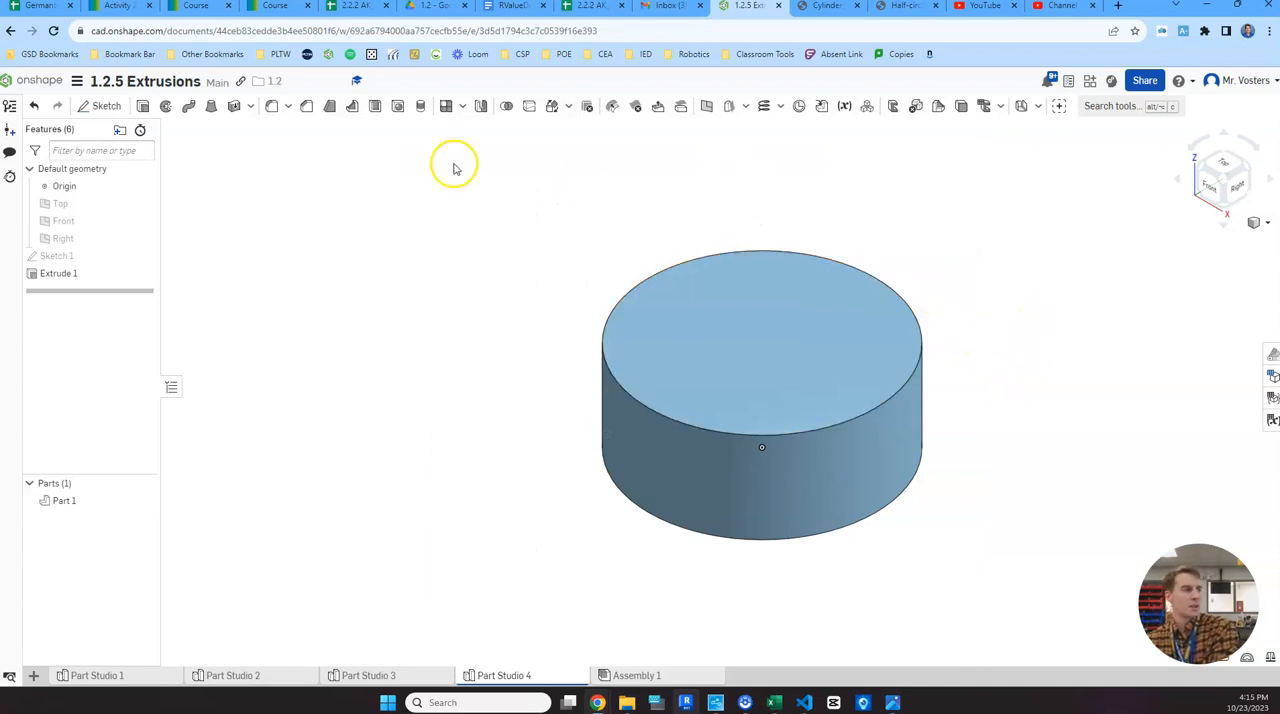
left_click(110, 106)
left_click(773, 340)
left_click(790, 339)
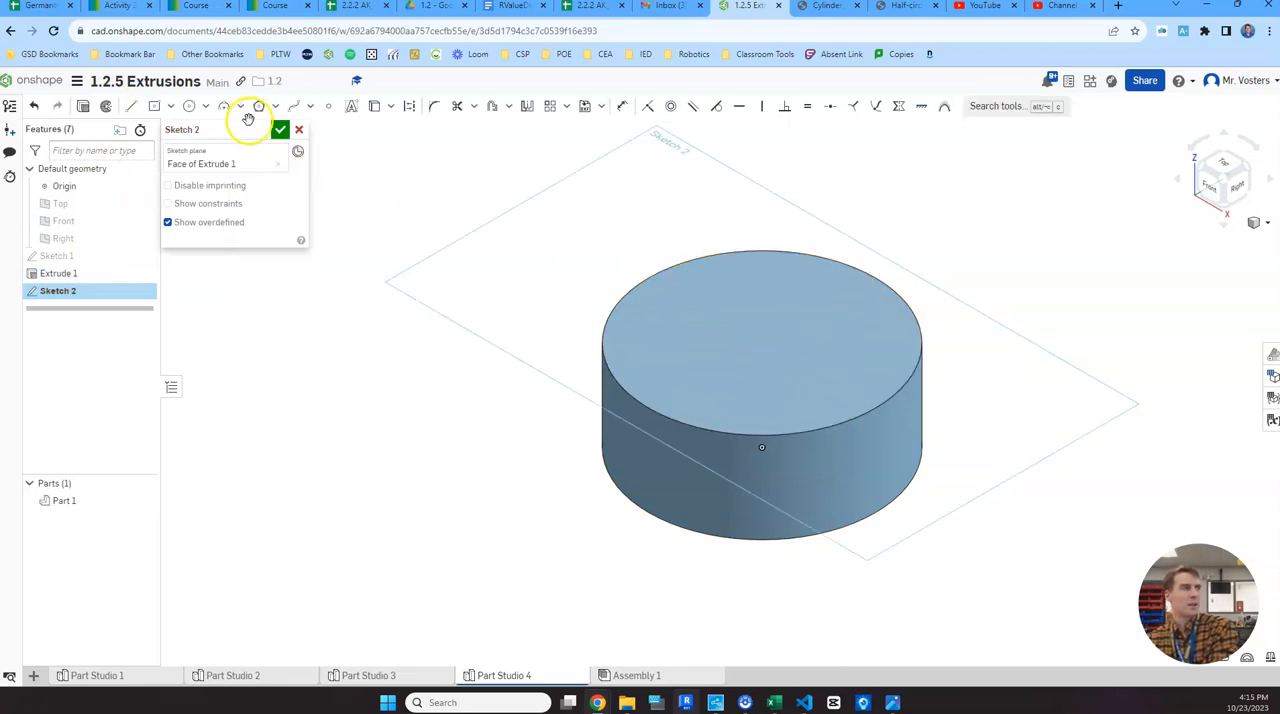
- Sketch a centre-point rectangle about 0.445 in square on the base's top face, centred on the origin
left_click(1229, 164)
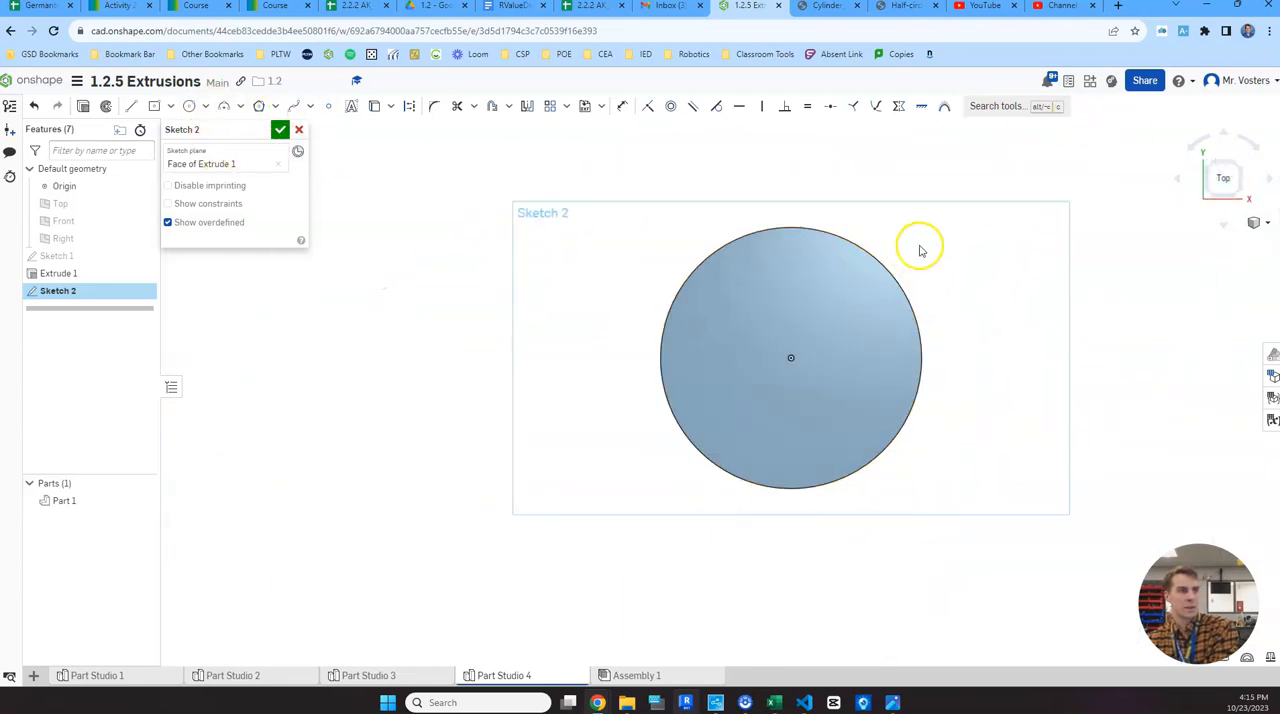
right_click_drag(923, 249, 864, 268)
left_click(171, 106)
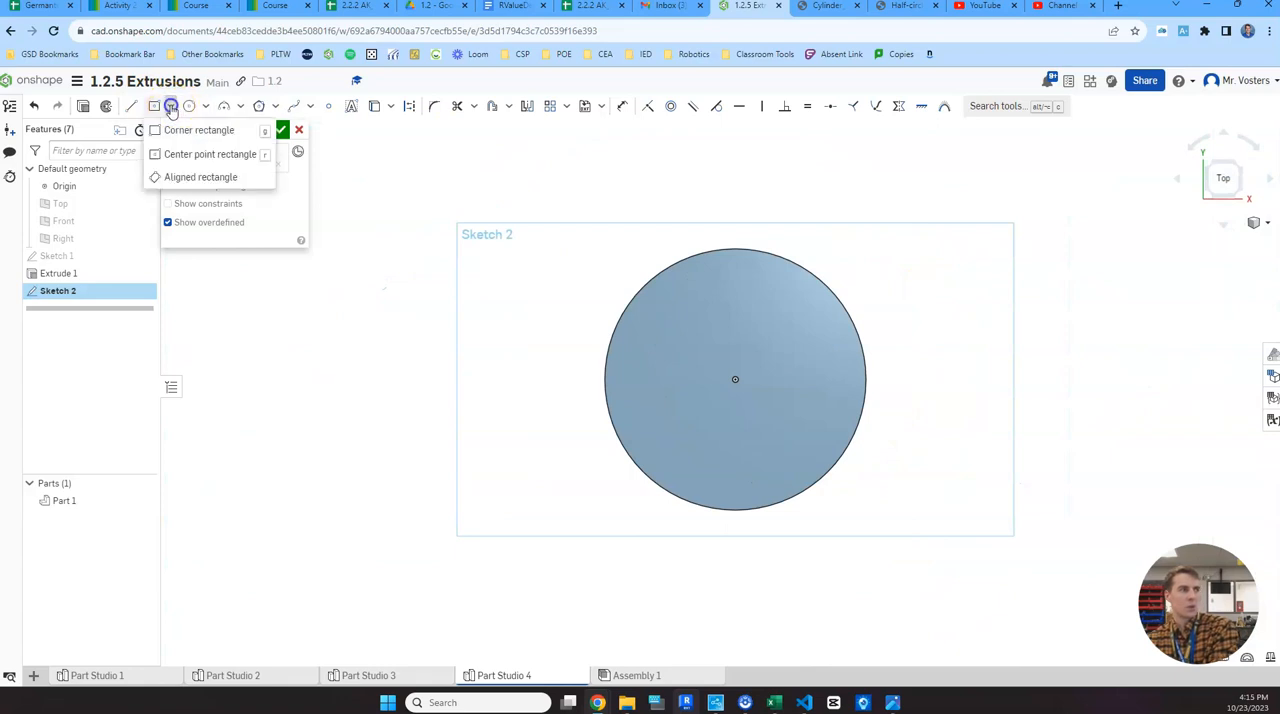
left_click(197, 156)
left_click(735, 380)
left_click(781, 425)
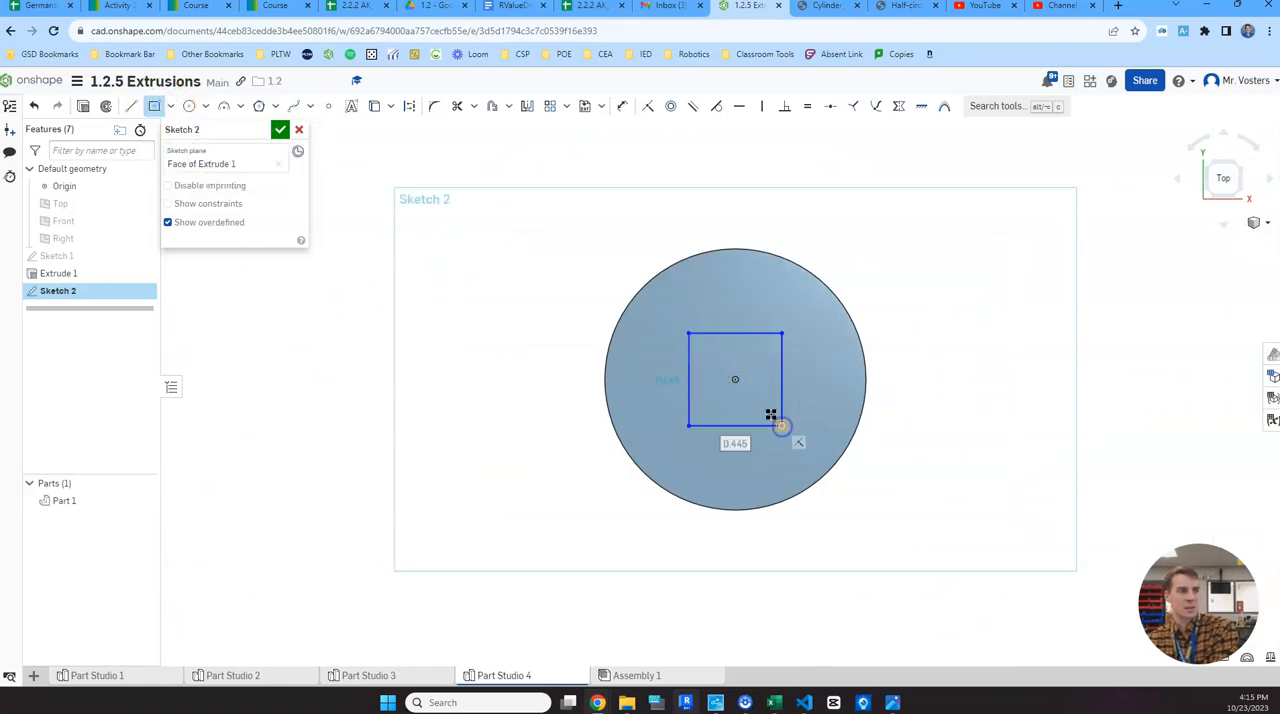
- Dimension the rectangle's width and height as 0.5 in each and finish the sketch
left_click(621, 106)
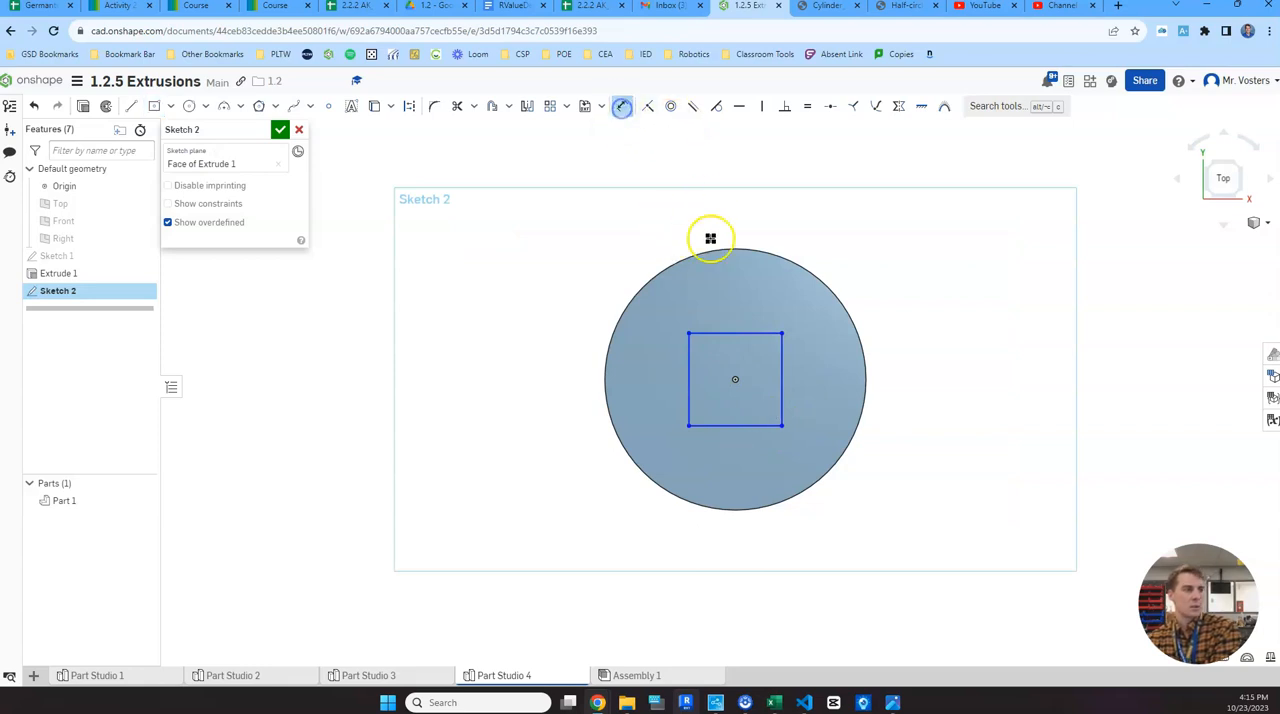
left_click(730, 332)
left_click(738, 310)
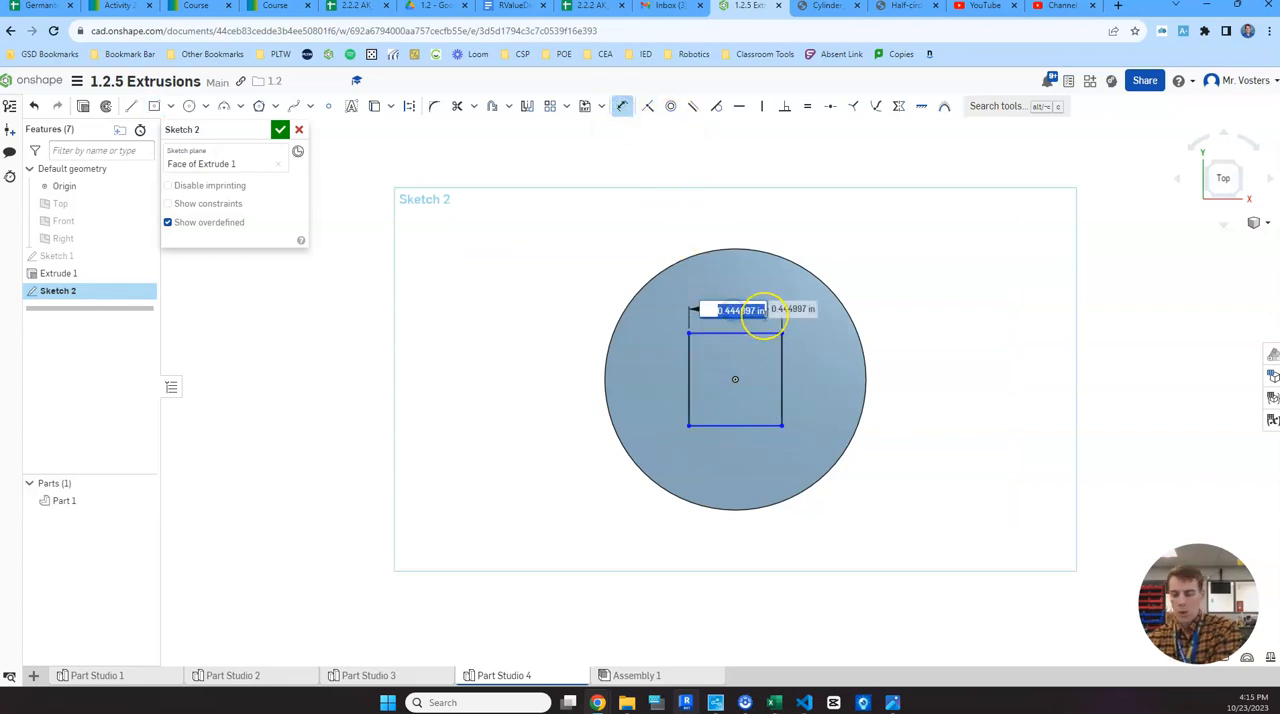
type(".5")
key("Return")
left_click(789, 360)
left_click(812, 366)
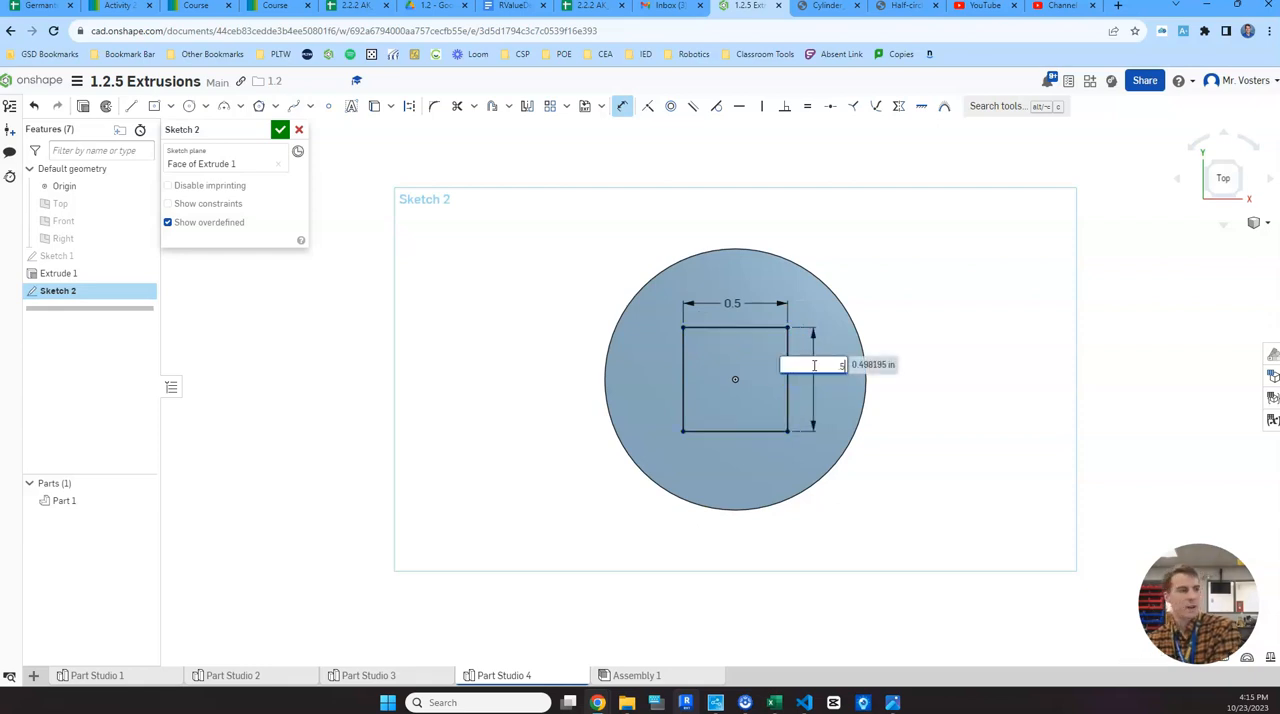
type(".5")
key("Return")
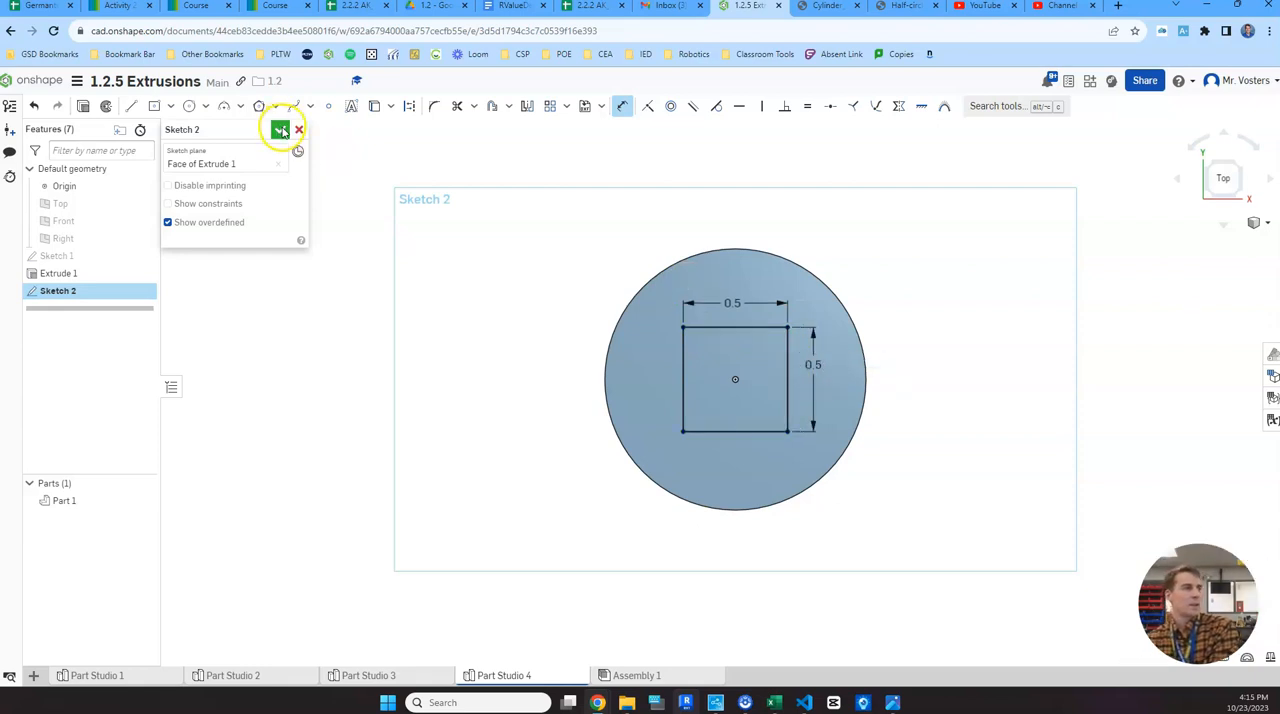
left_click(280, 130)
key("shift+7")
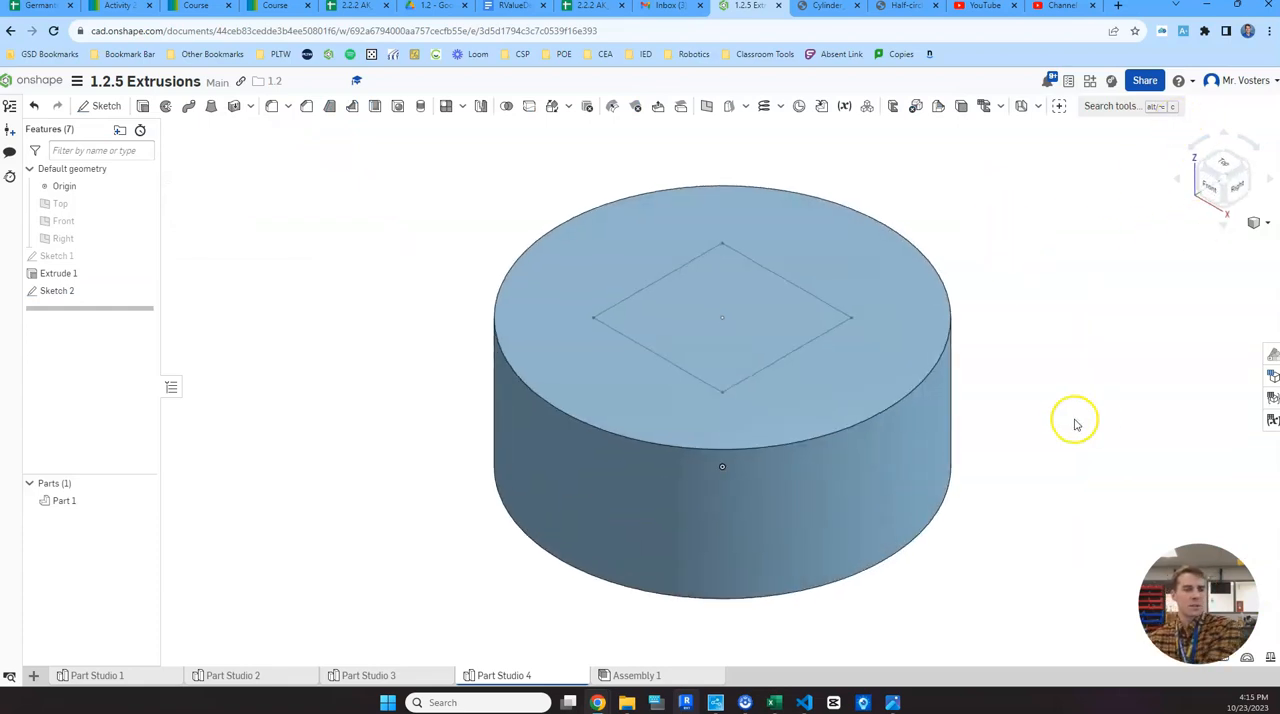
- Extrude the square region upward 1.75 in, adding it to the base as the post
left_click(145, 108)
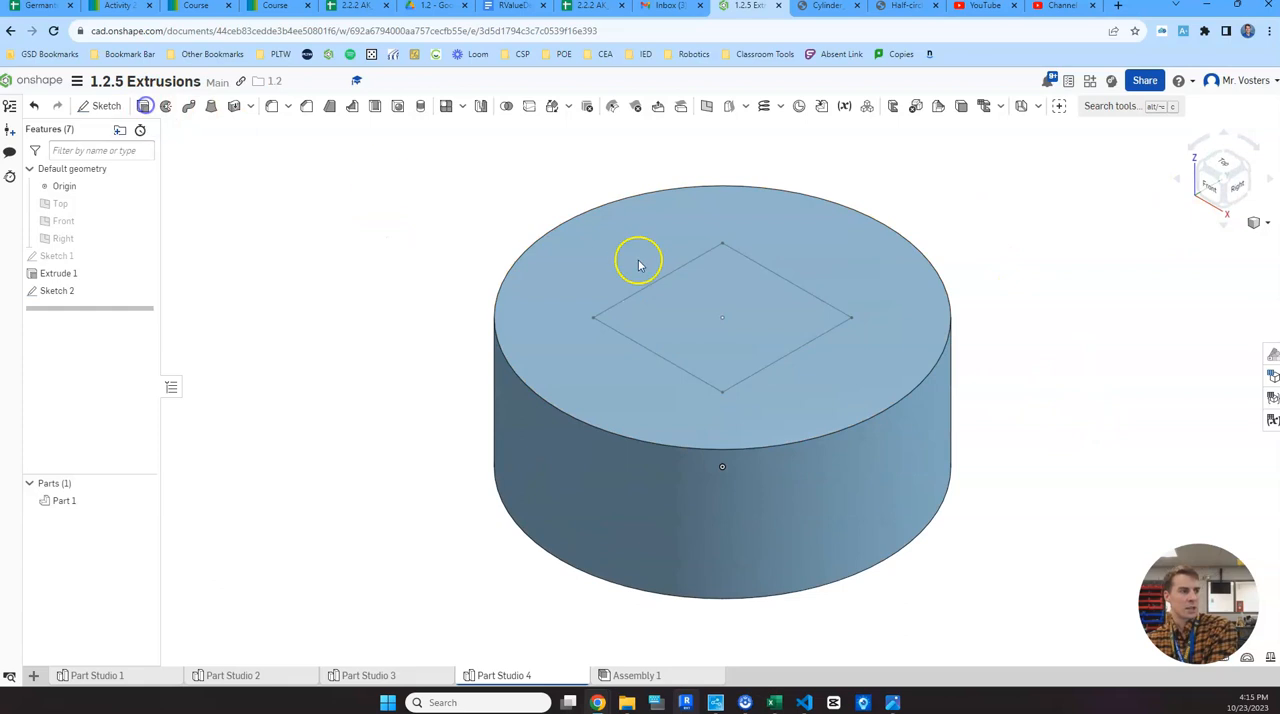
left_click(751, 306)
scroll(789, 283, "down", 4)
middle_click_drag(843, 233, 766, 297)
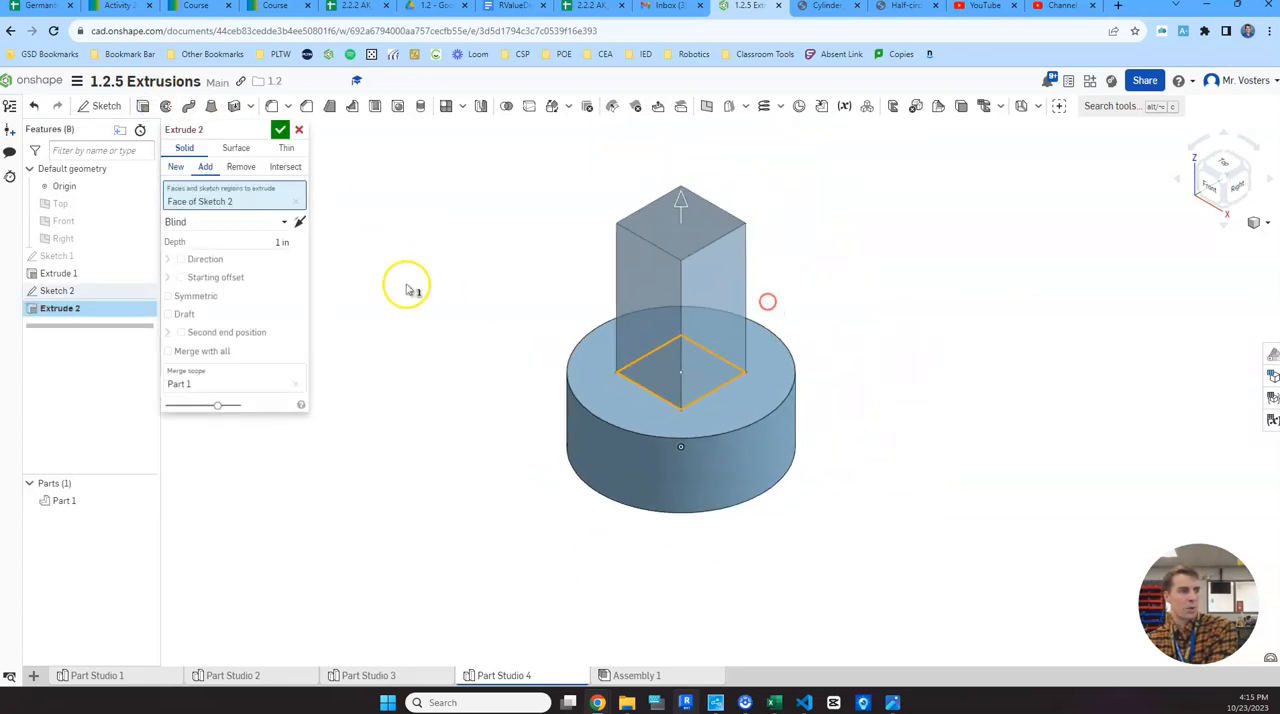
left_click(270, 241)
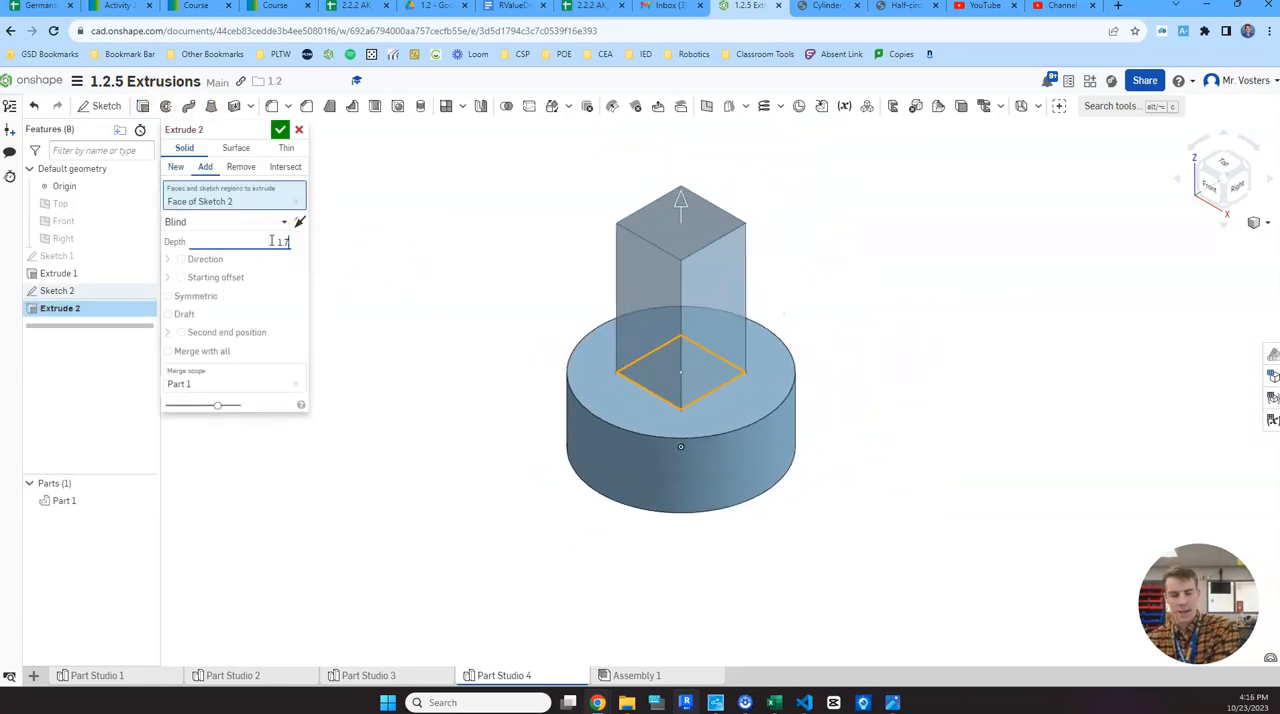
key("Return")
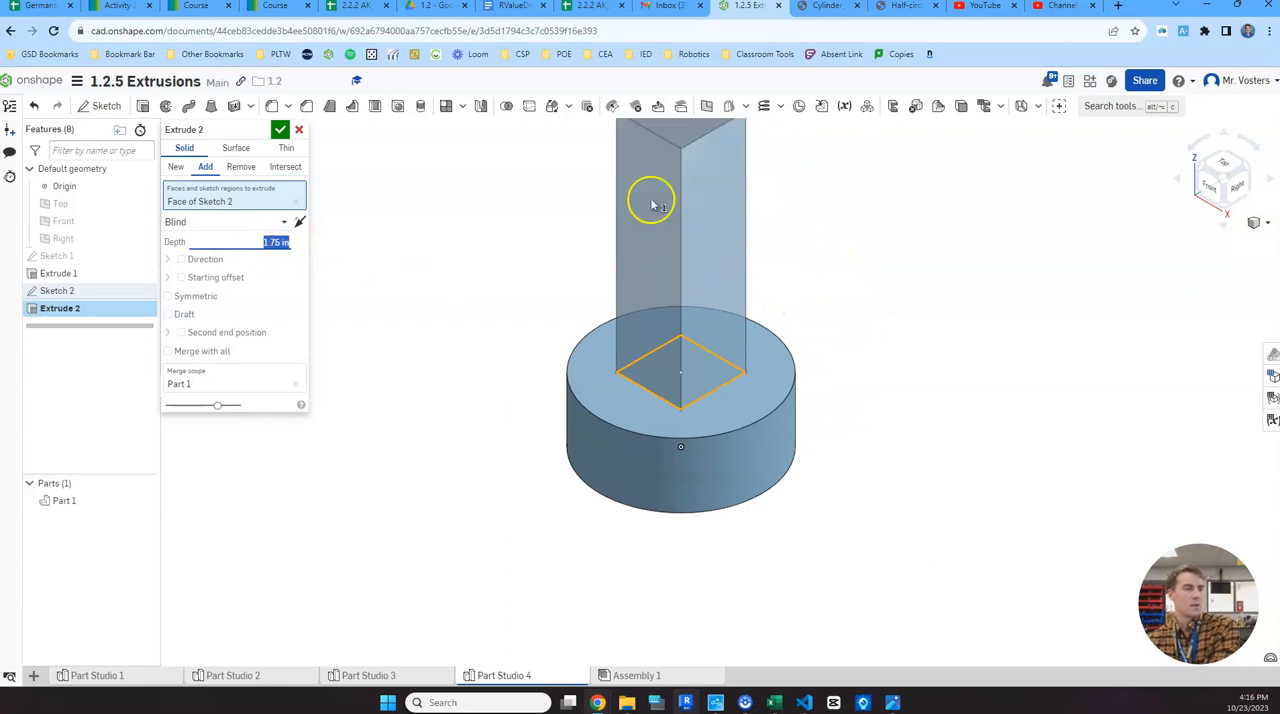
middle_click_drag(837, 243, 811, 343)
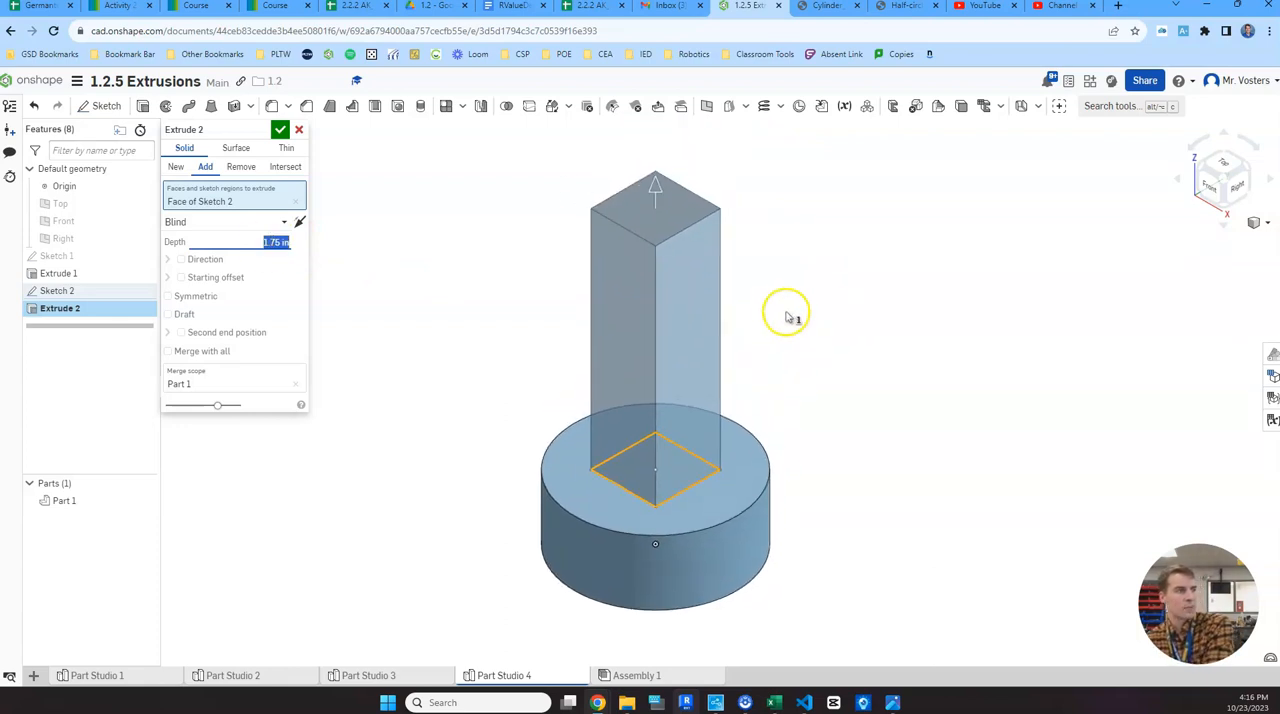
scroll(784, 305, "down", 1)
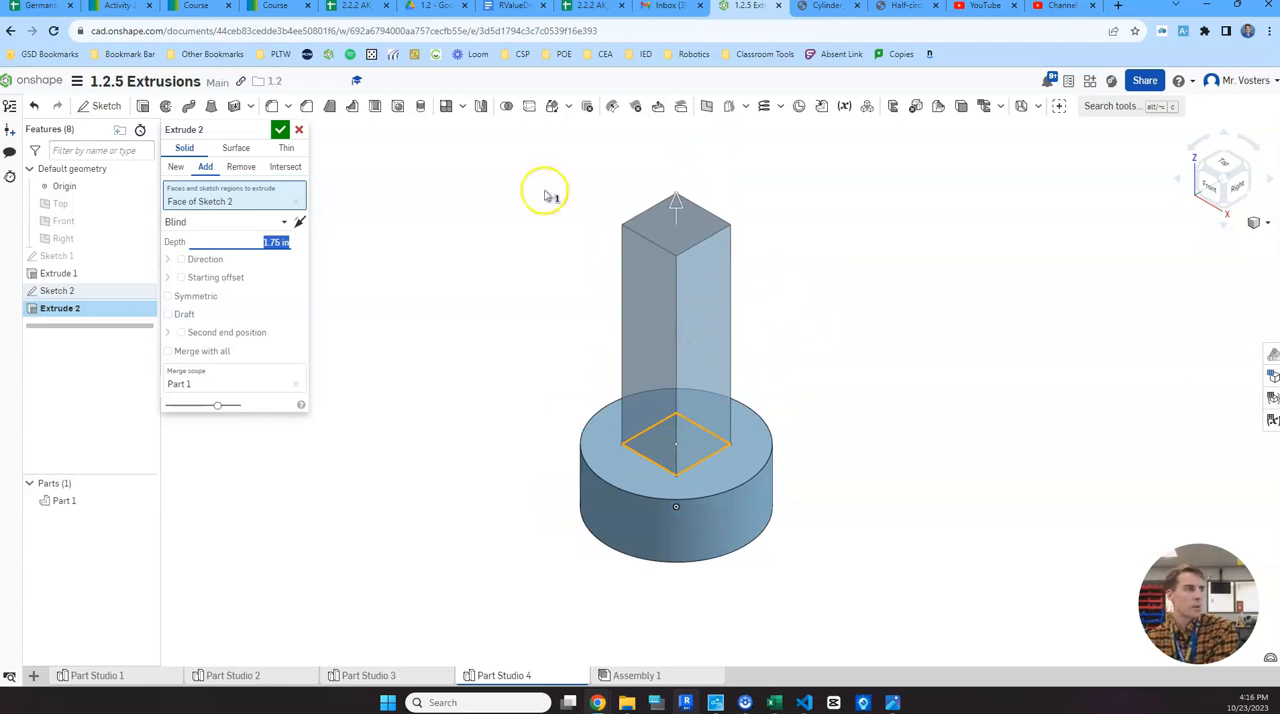
left_click(280, 131)
- Review the reference drawing for the upper disc and start a new sketch on the post's top face
left_click(893, 702)
left_click(830, 590)
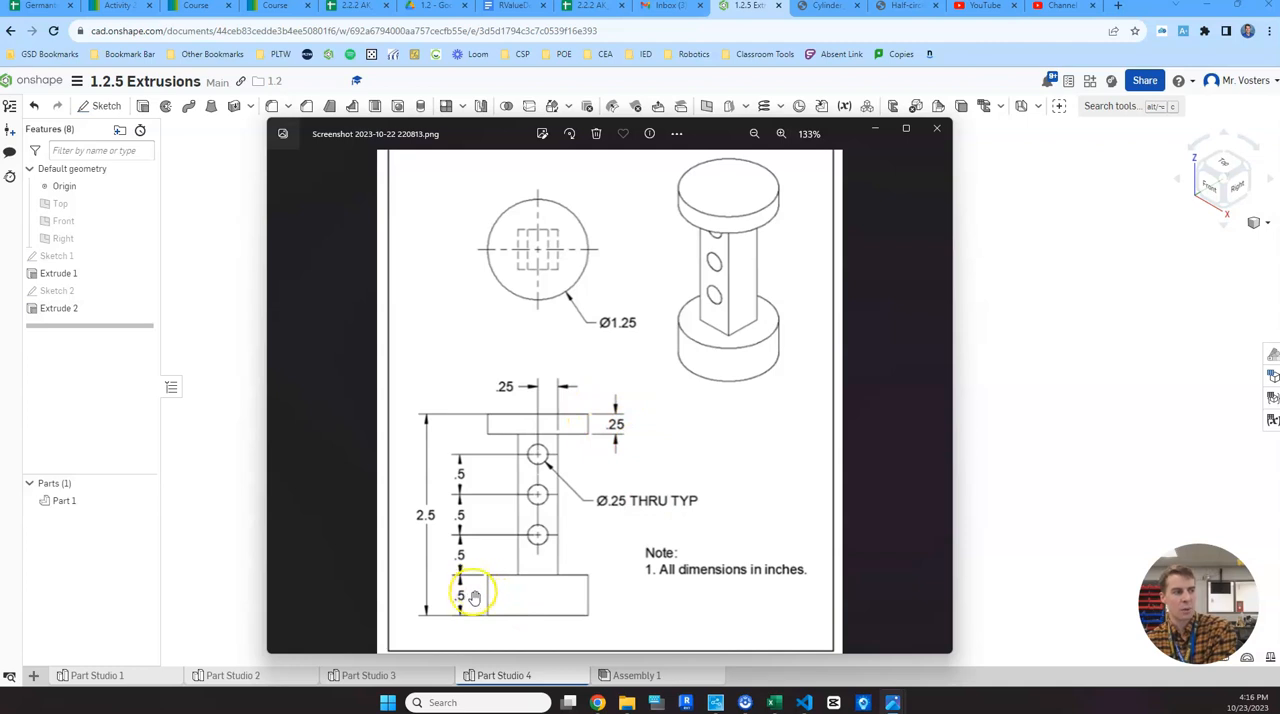
left_click(1006, 338)
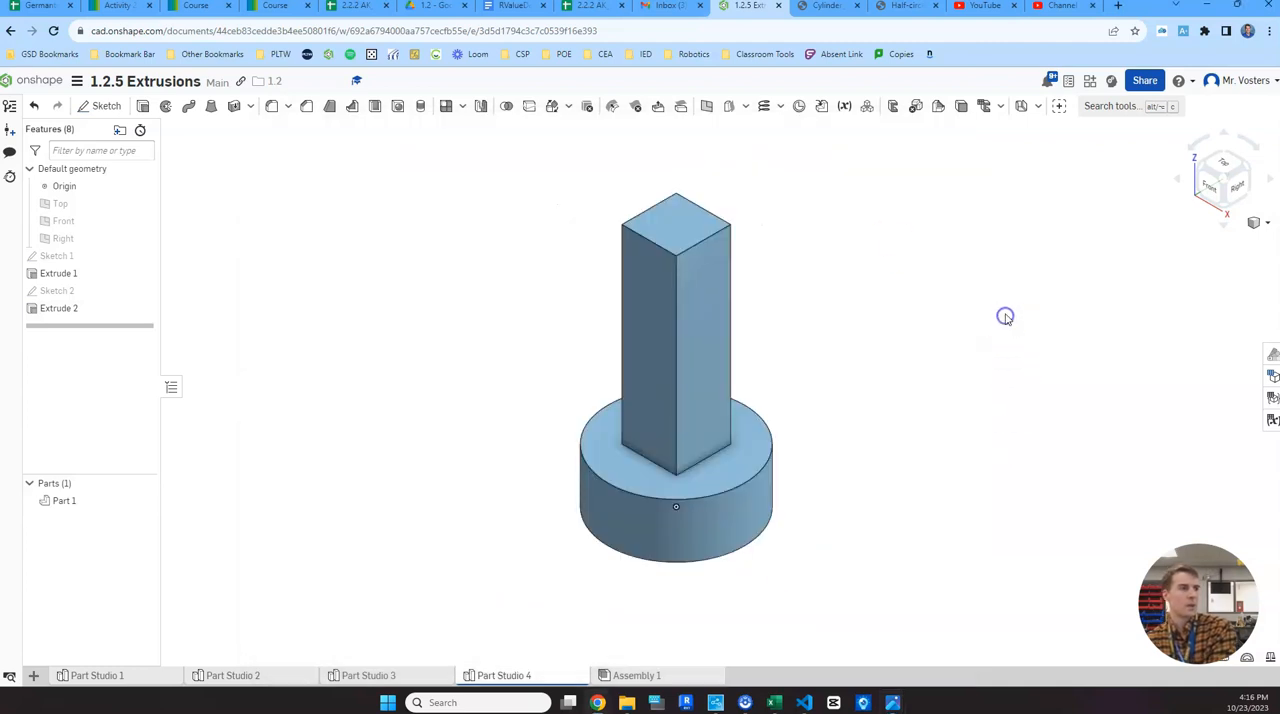
left_click(106, 107)
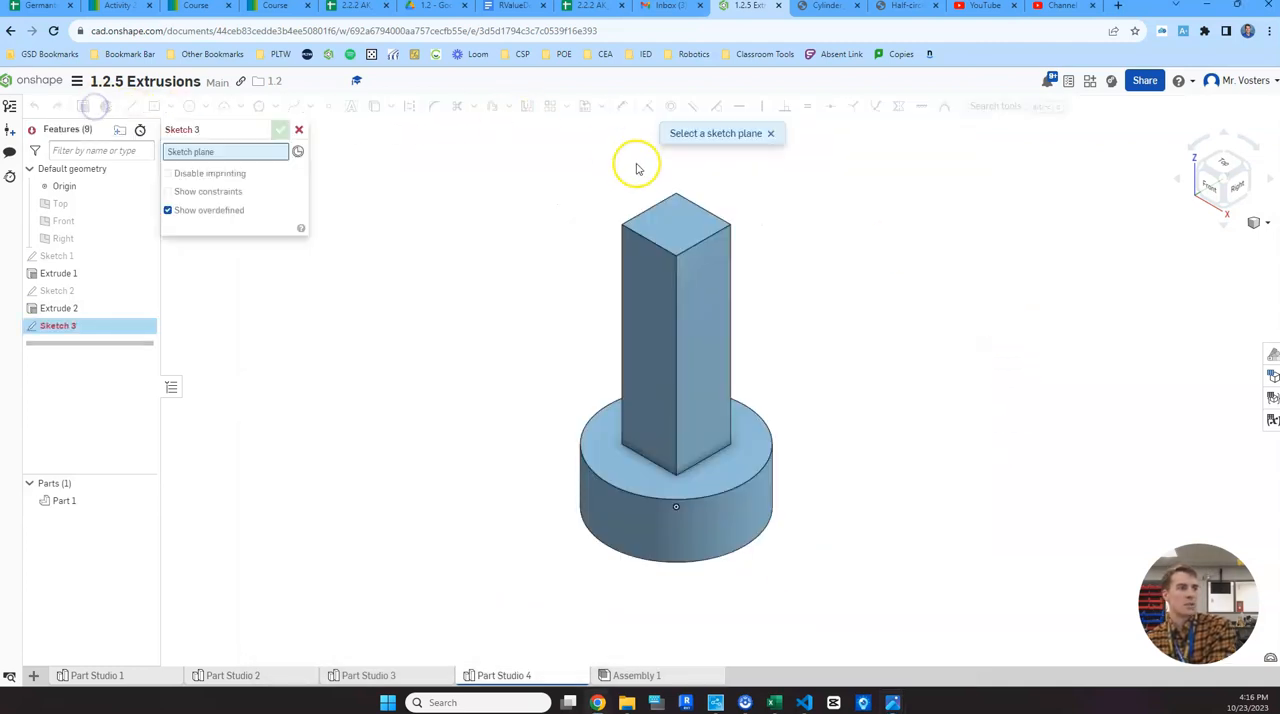
left_click(682, 228)
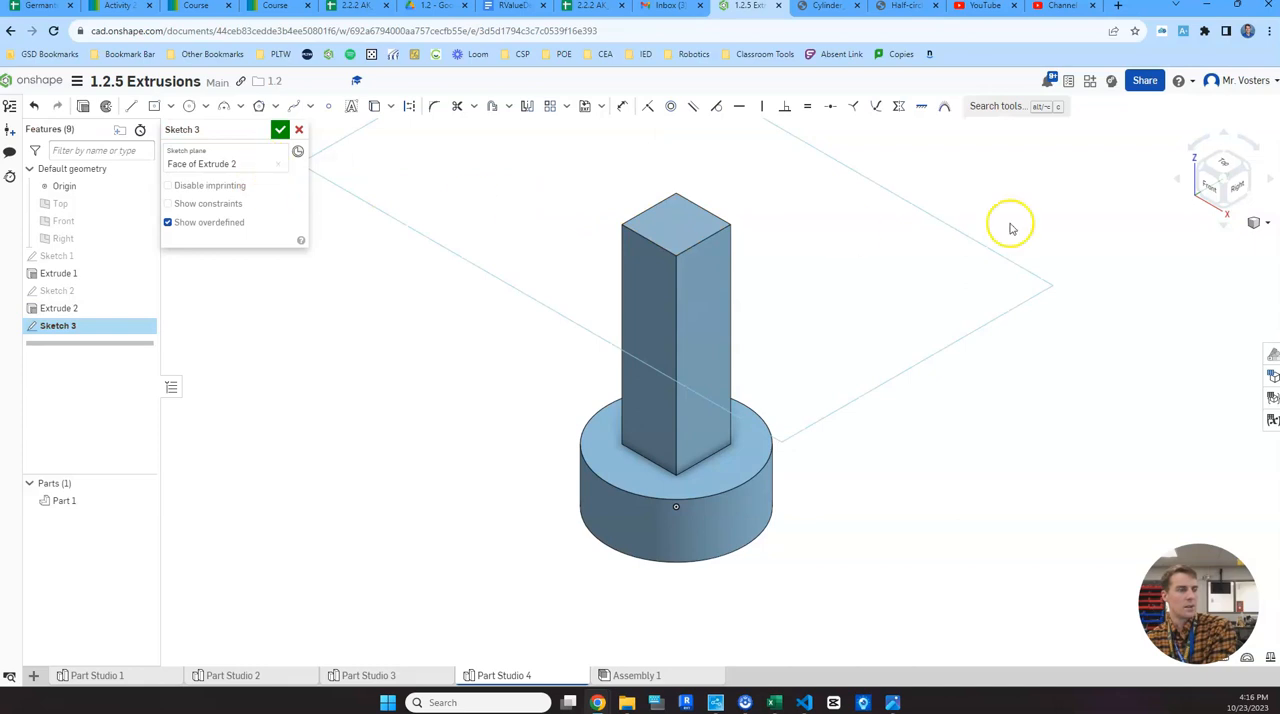
- Sketch a circle about 2.07 in in diameter, centred on the origin
left_click(1222, 163)
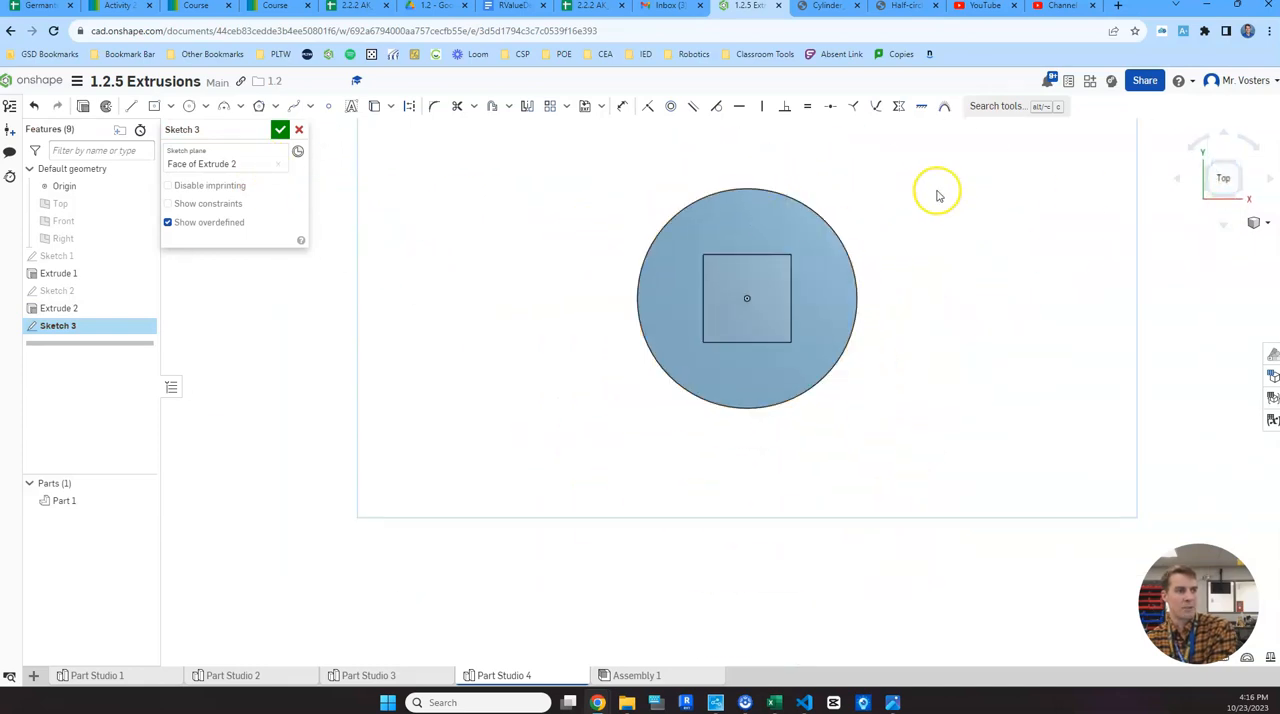
middle_click_drag(937, 195, 825, 290)
scroll(786, 292, "down", 1)
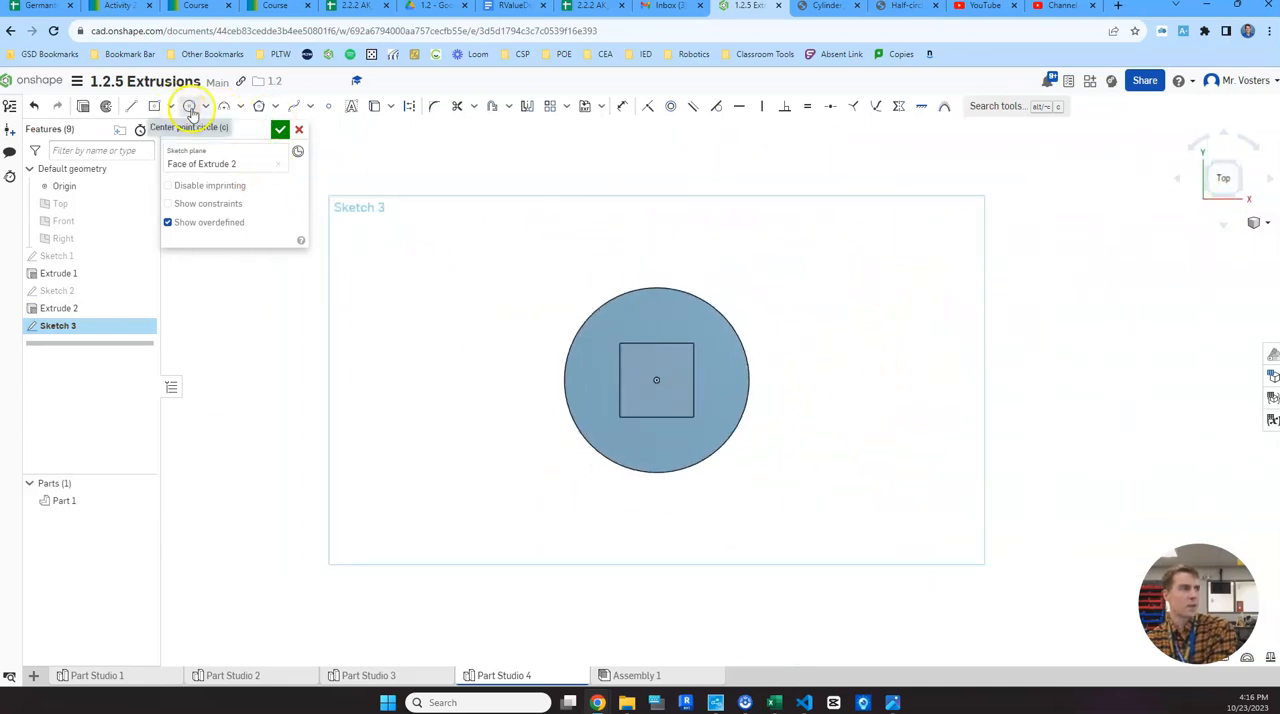
left_click(192, 110)
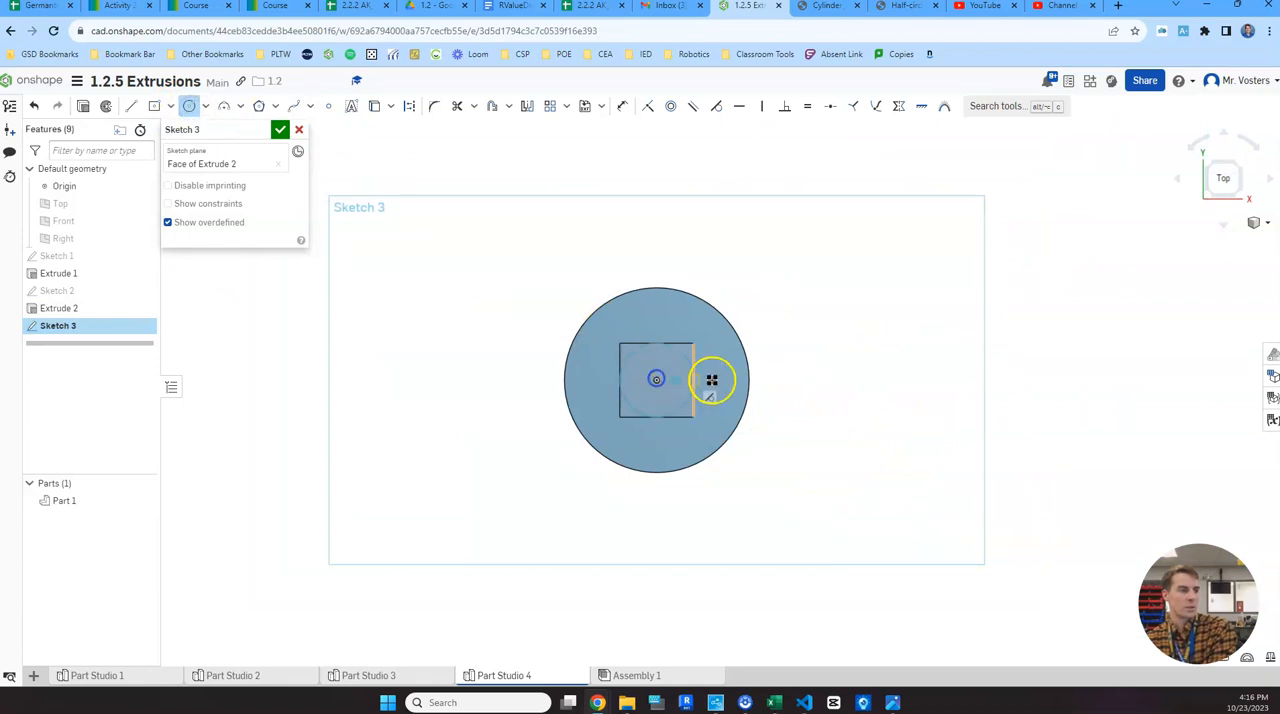
left_click(805, 417)
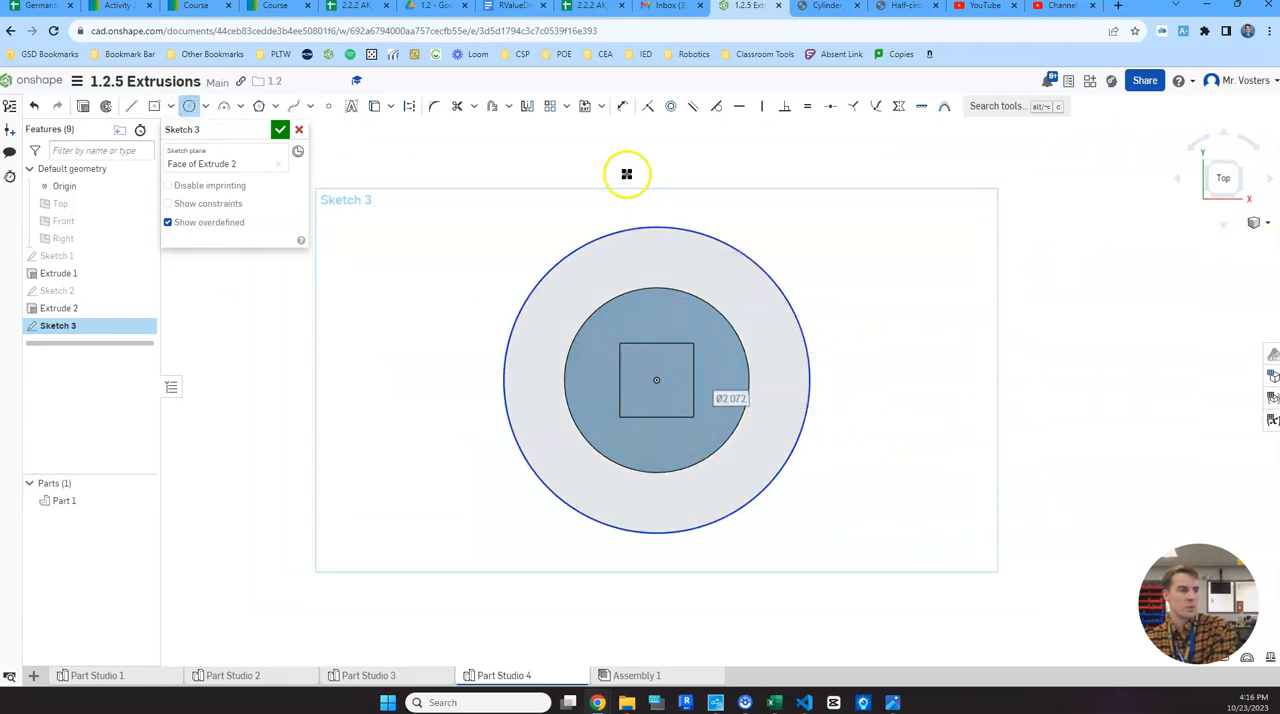
- Dimension the circle's diameter as 1.25 in and finish the sketch
left_click(620, 108)
left_click(794, 314)
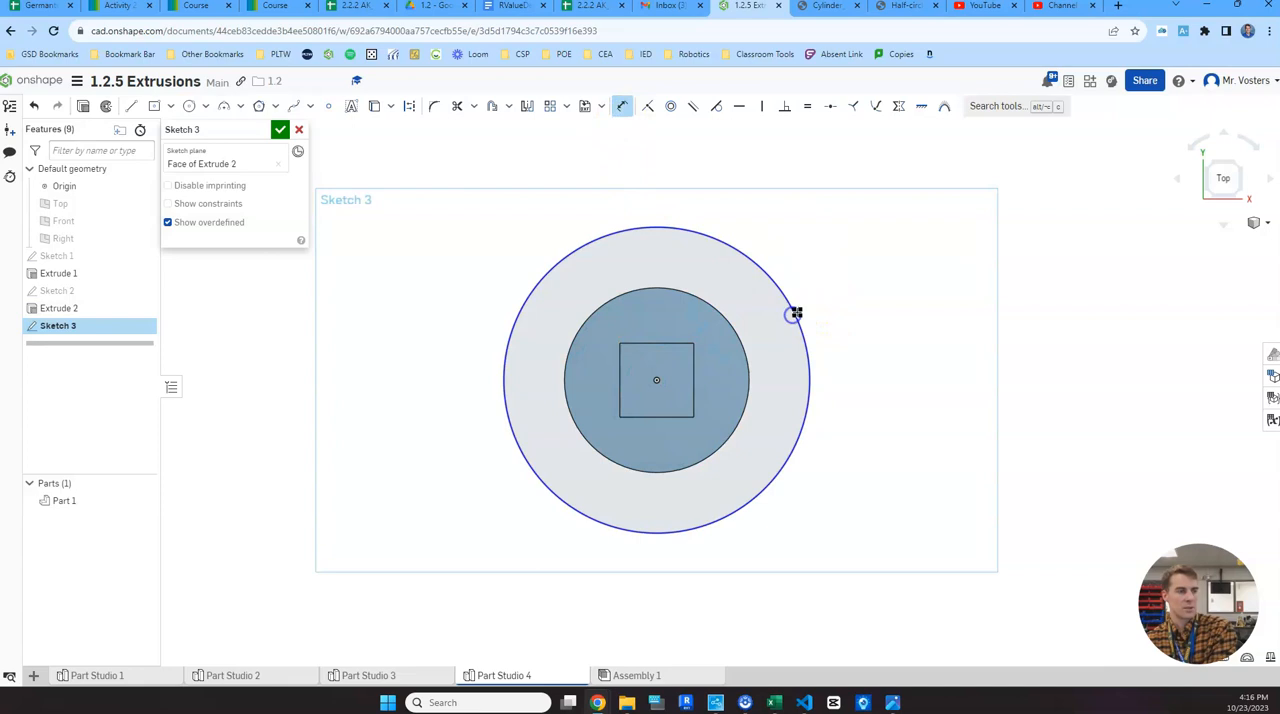
left_click(885, 252)
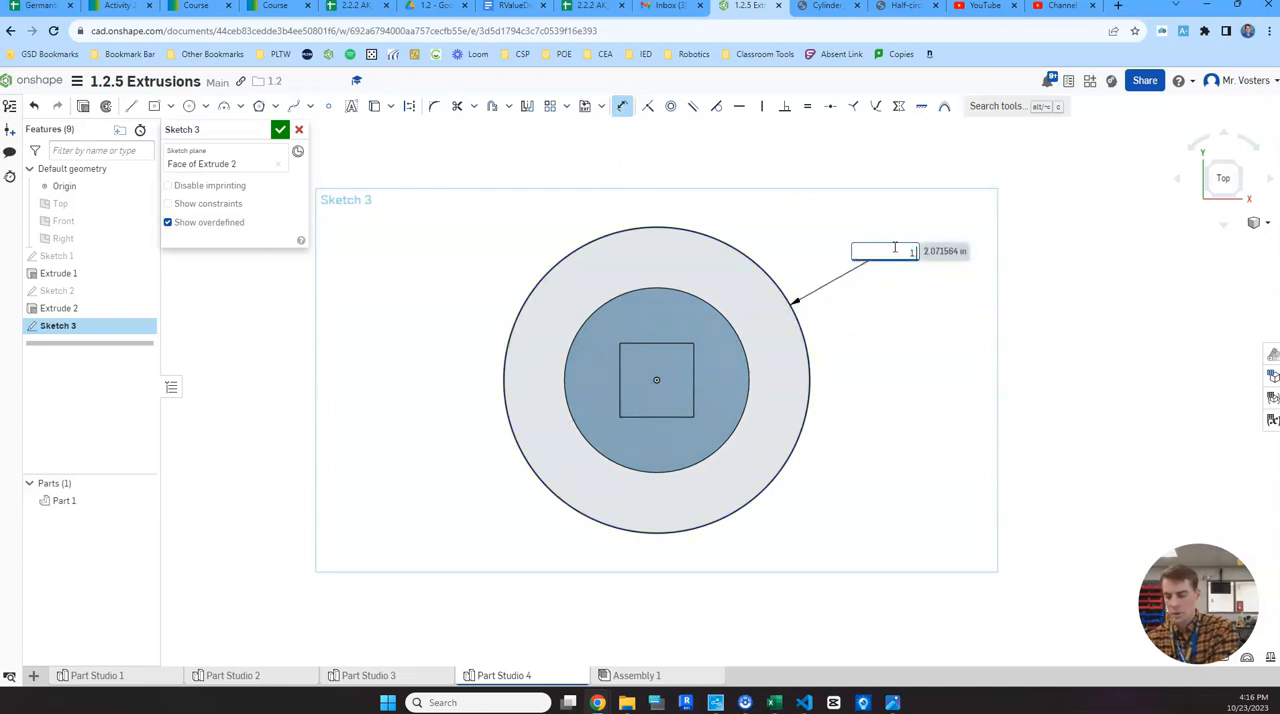
key("Return")
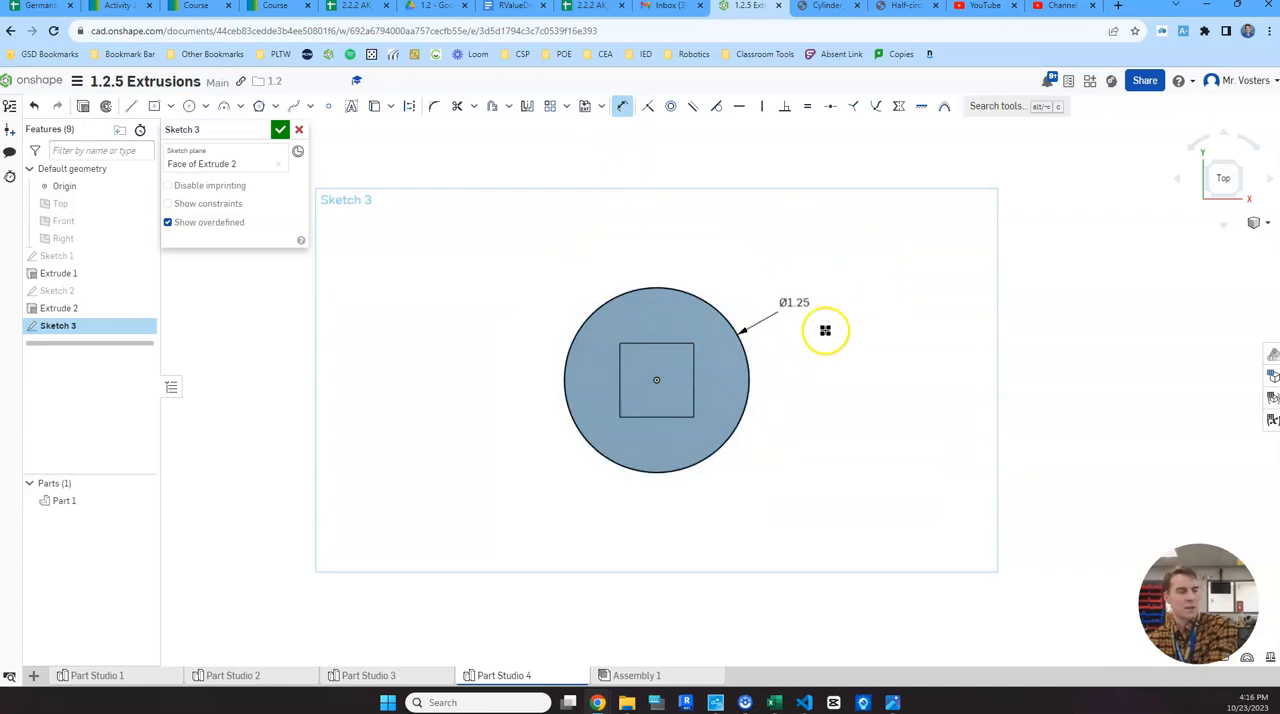
left_click(1226, 179)
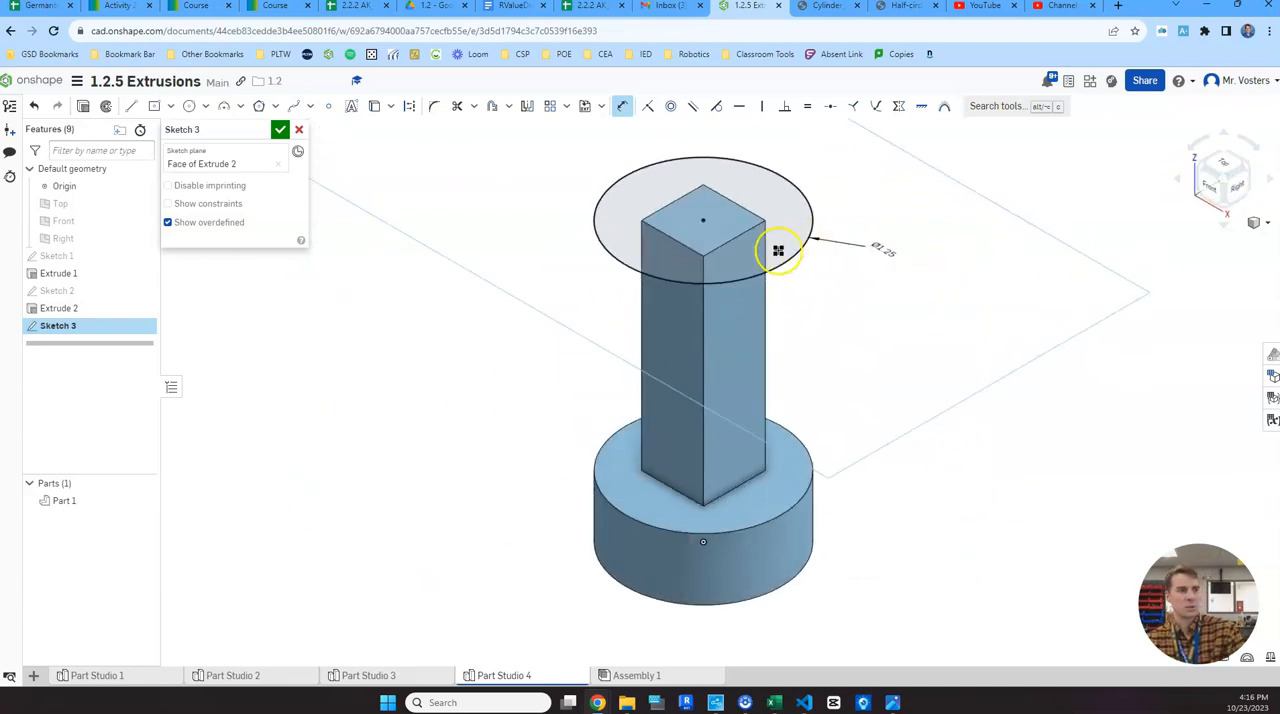
left_click(281, 131)
- Extrude the circle's region surrounding the square post upward 0.25 in as a new solid
left_click(143, 105)
left_click(782, 228)
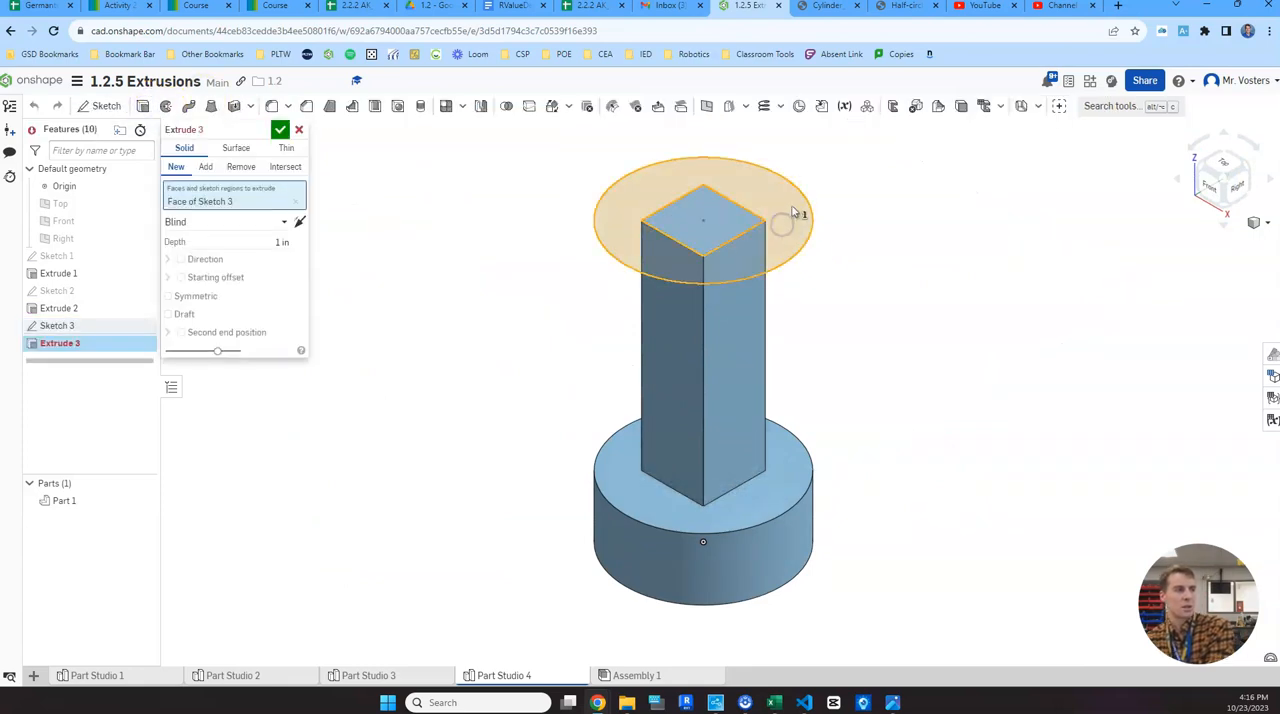
middle_click_drag(906, 229, 903, 300)
left_click(276, 242)
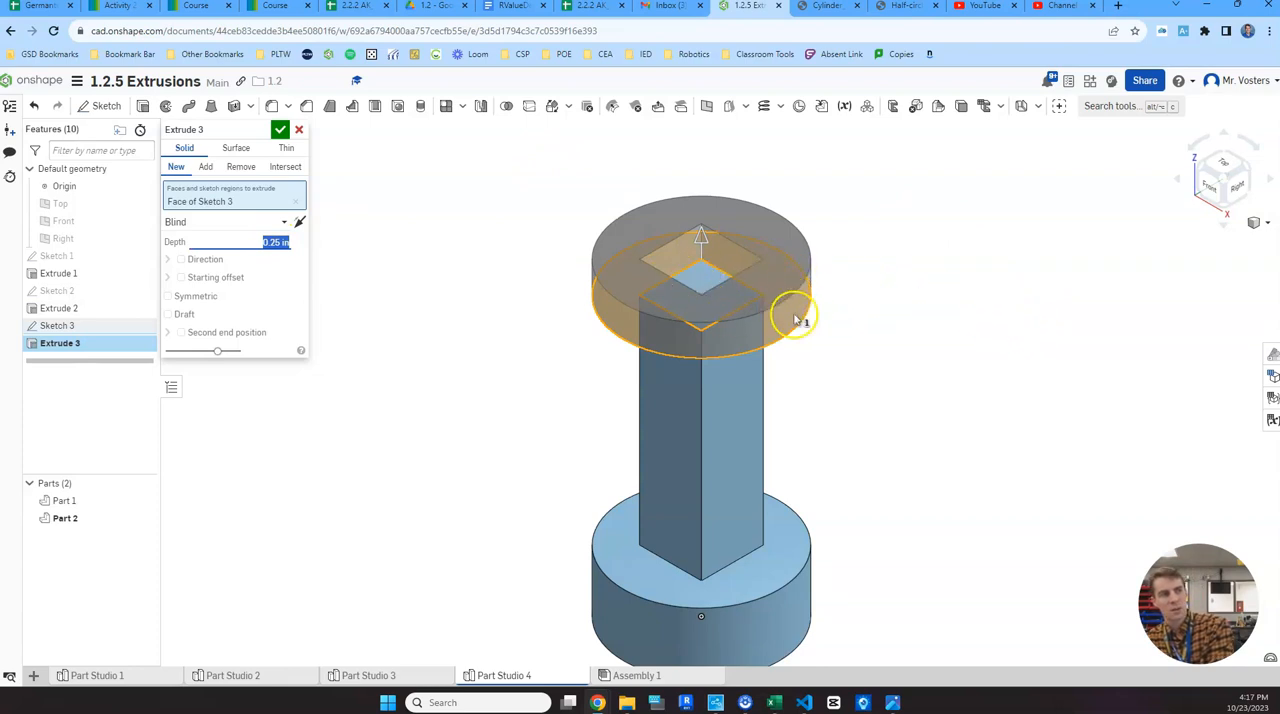
left_click(281, 131)
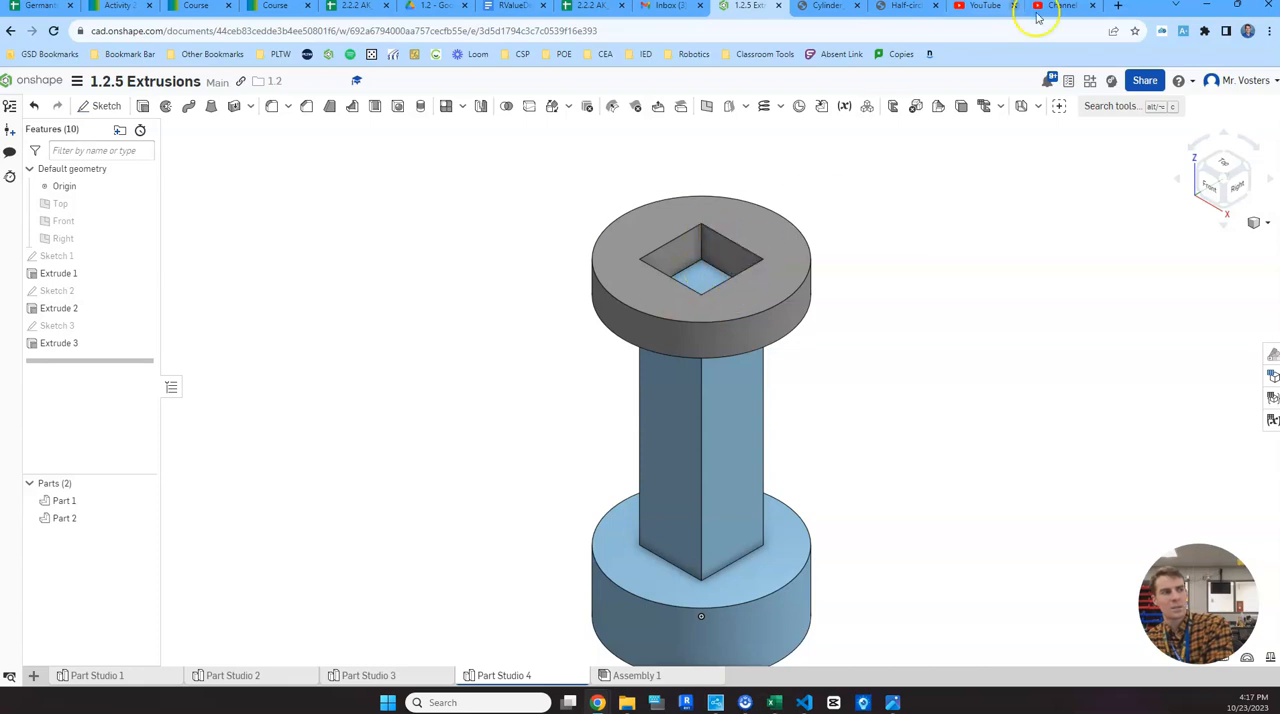
- Check the reference drawing and edit the upper disc's extrusion to include the central square region as well, making the disc solid
mouse_move(892, 700)
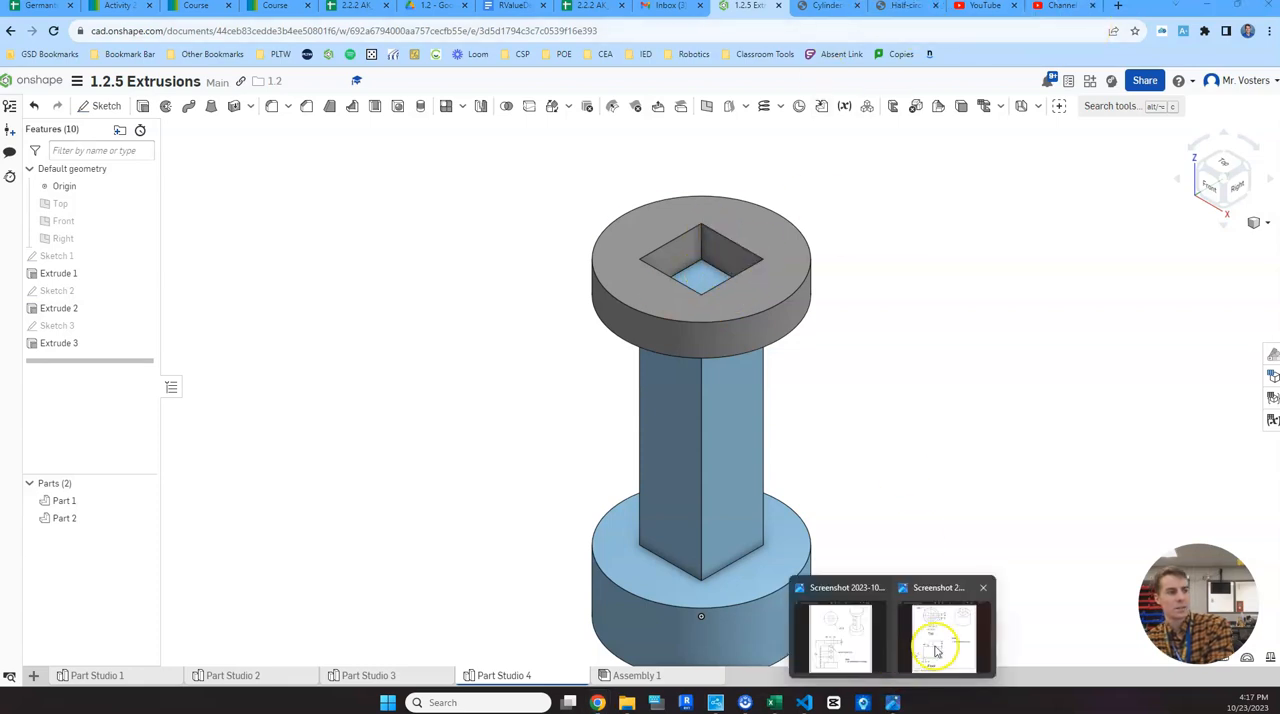
left_click(855, 635)
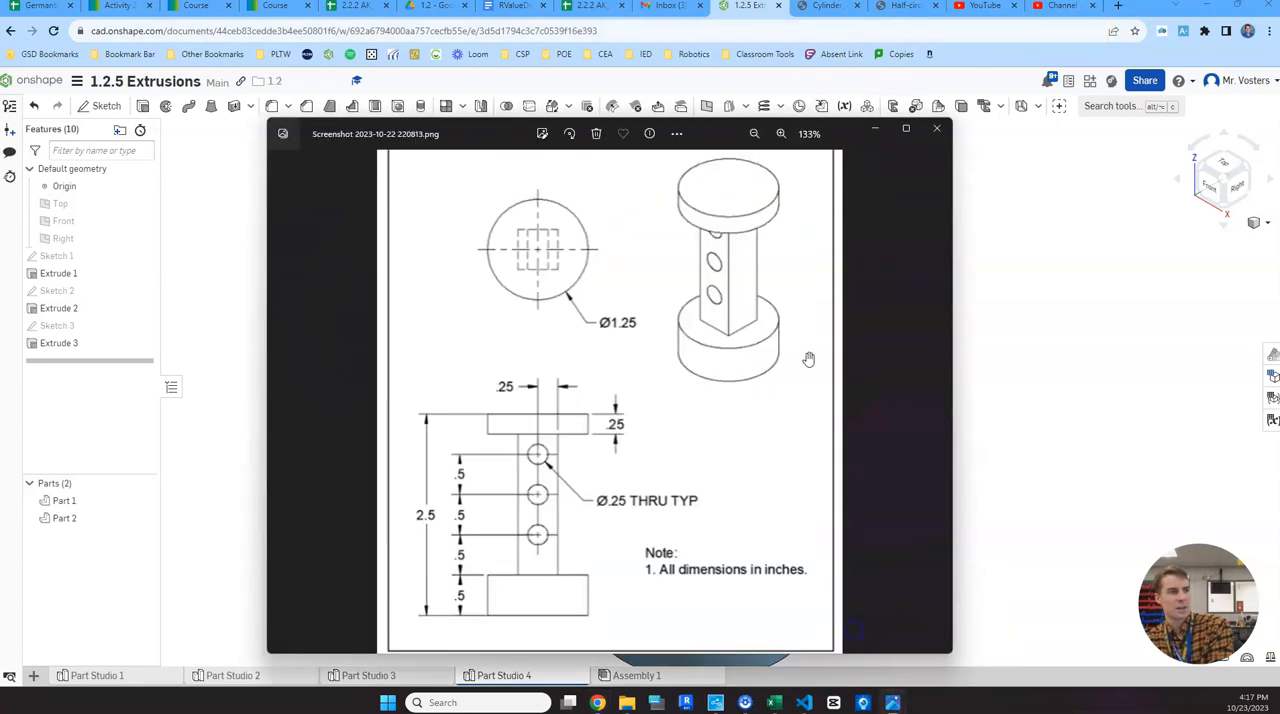
left_click(1034, 292)
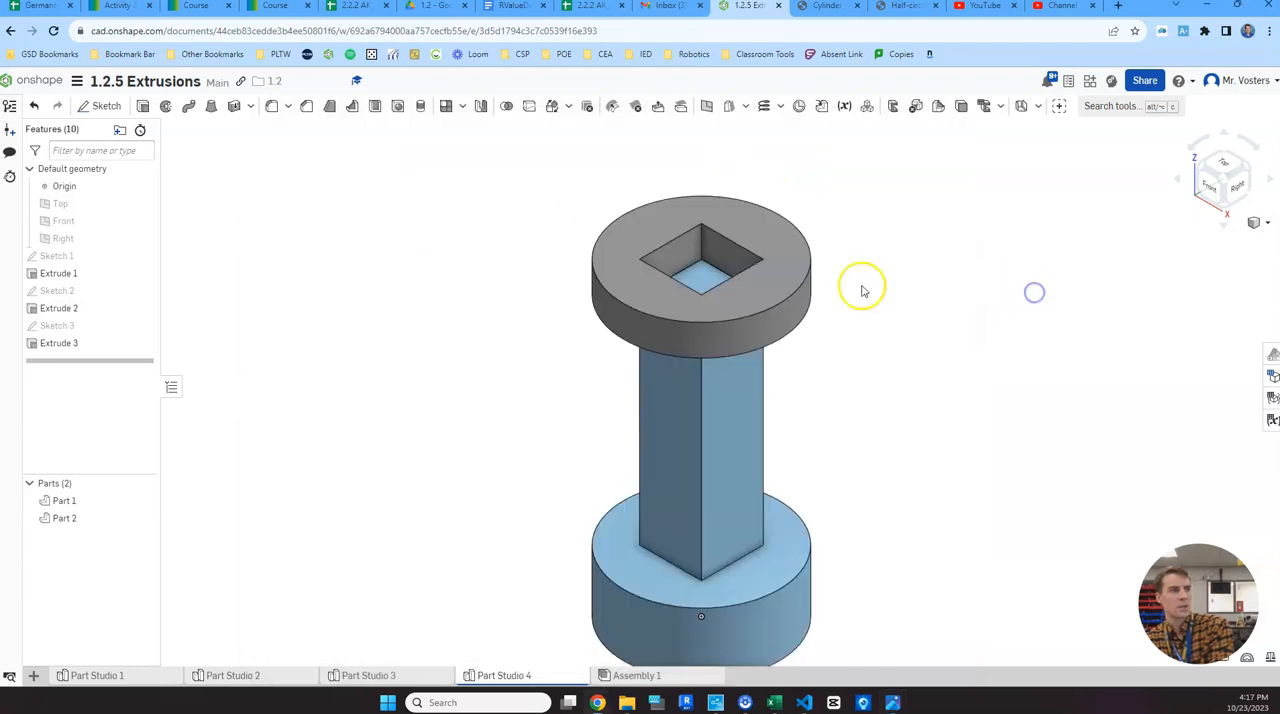
double_click(97, 344)
left_click(113, 347)
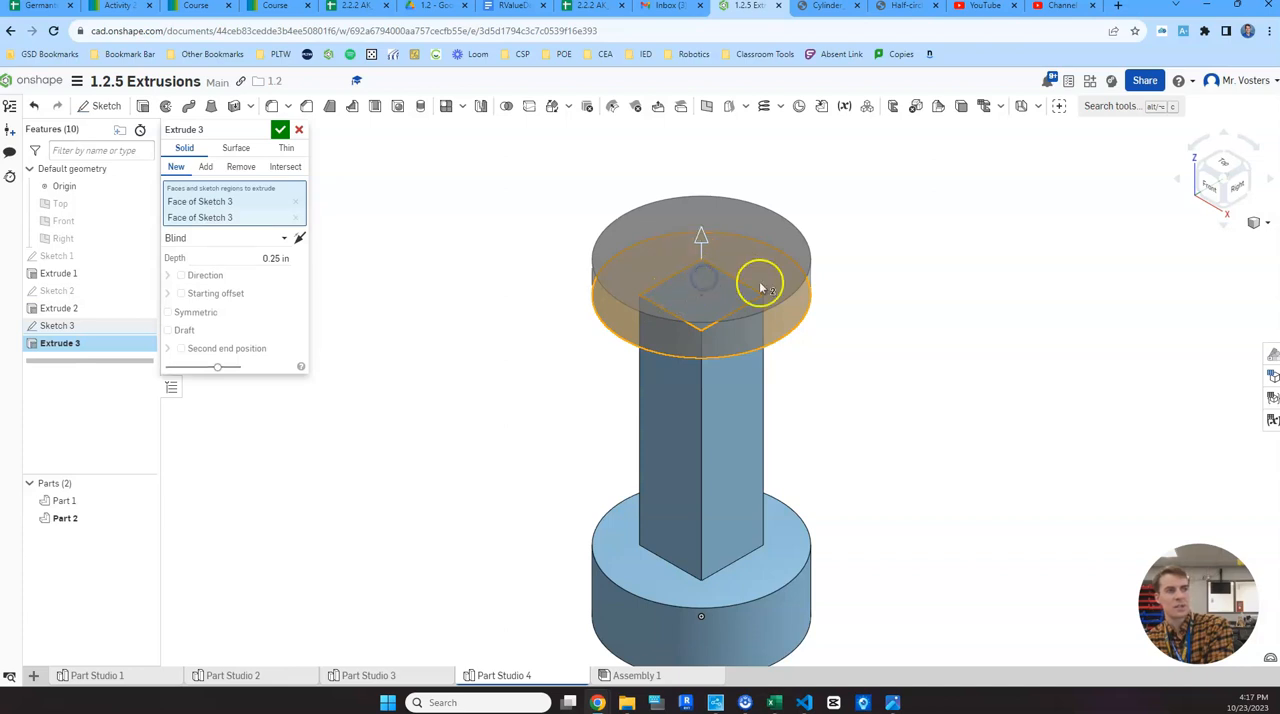
left_click(699, 289)
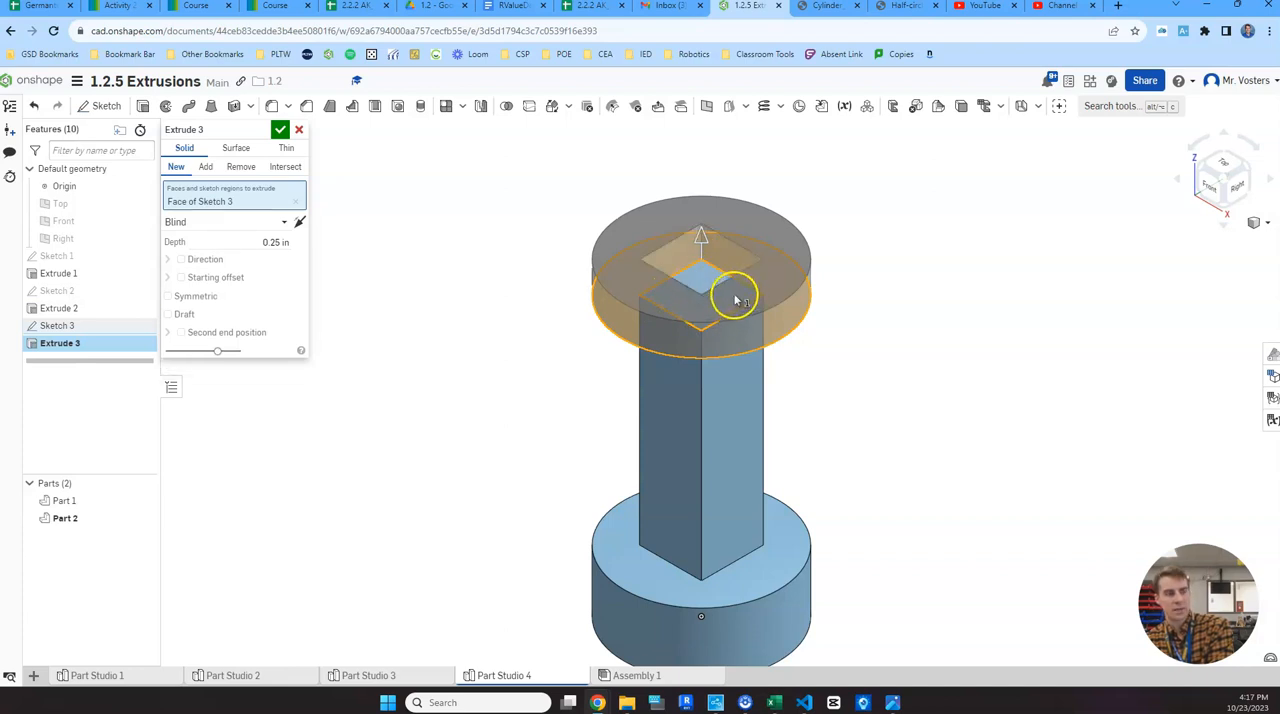
left_click(716, 281)
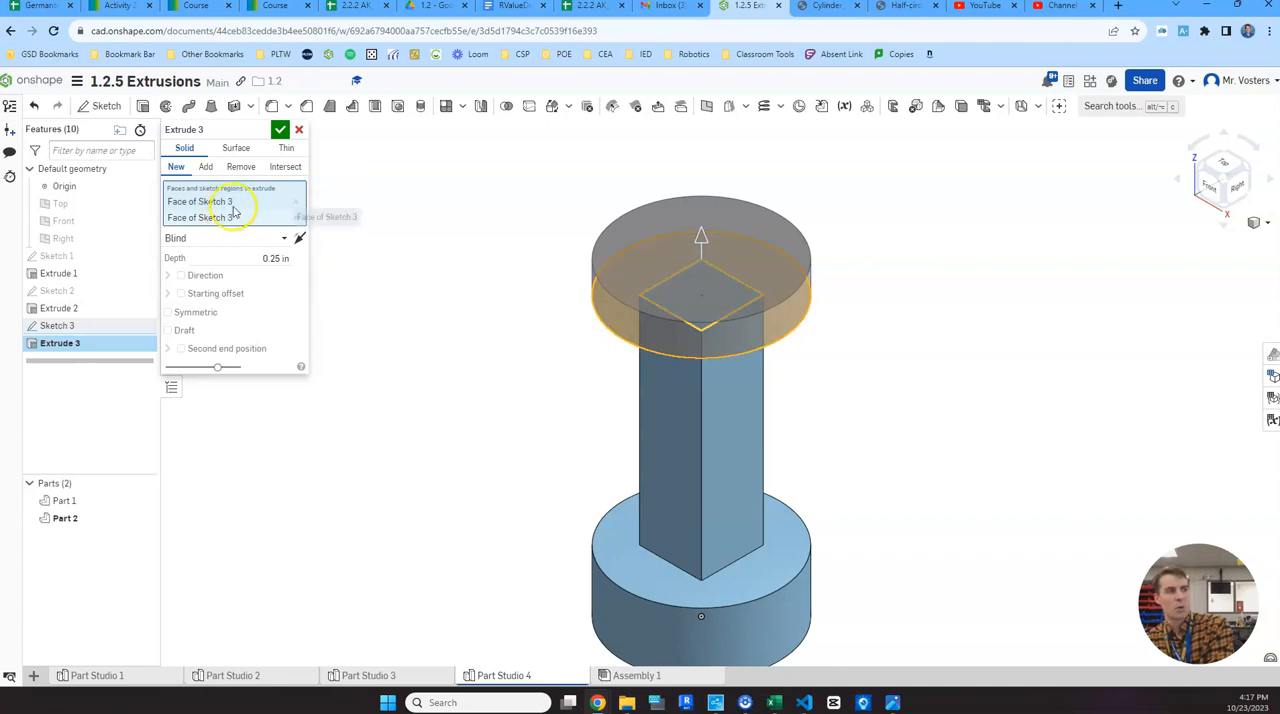
left_click(281, 131)
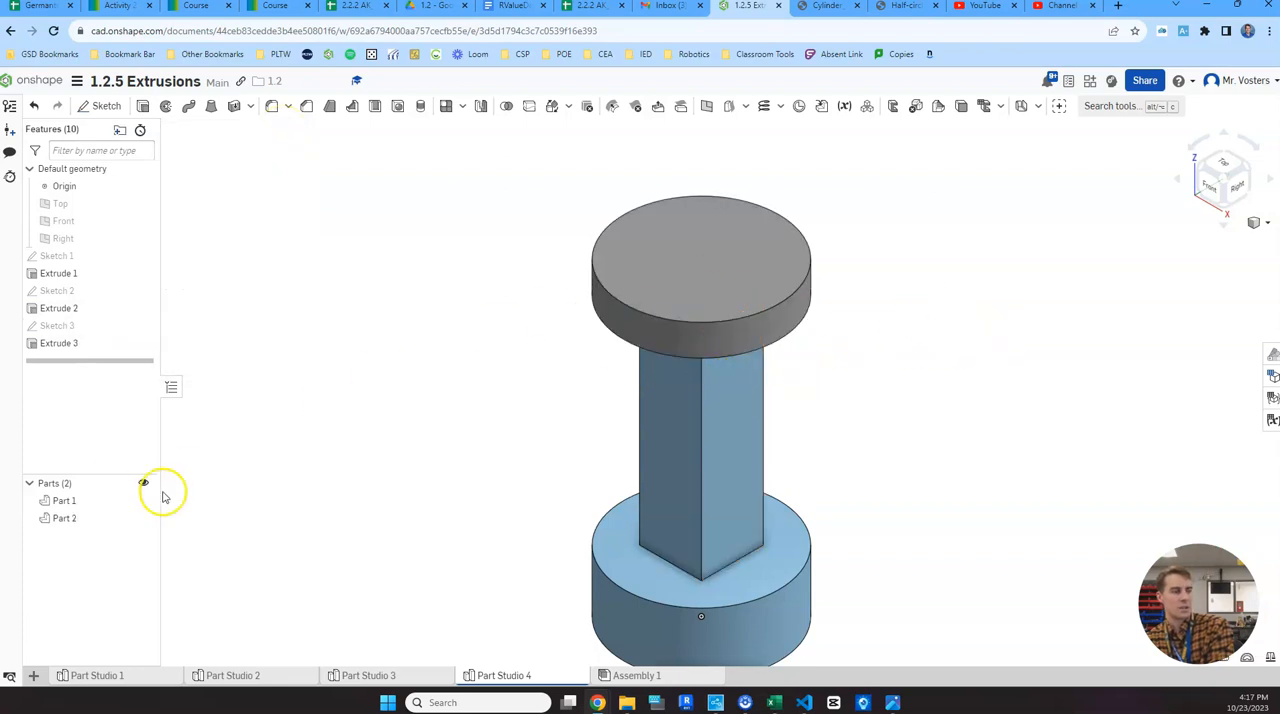
double_click(98, 345)
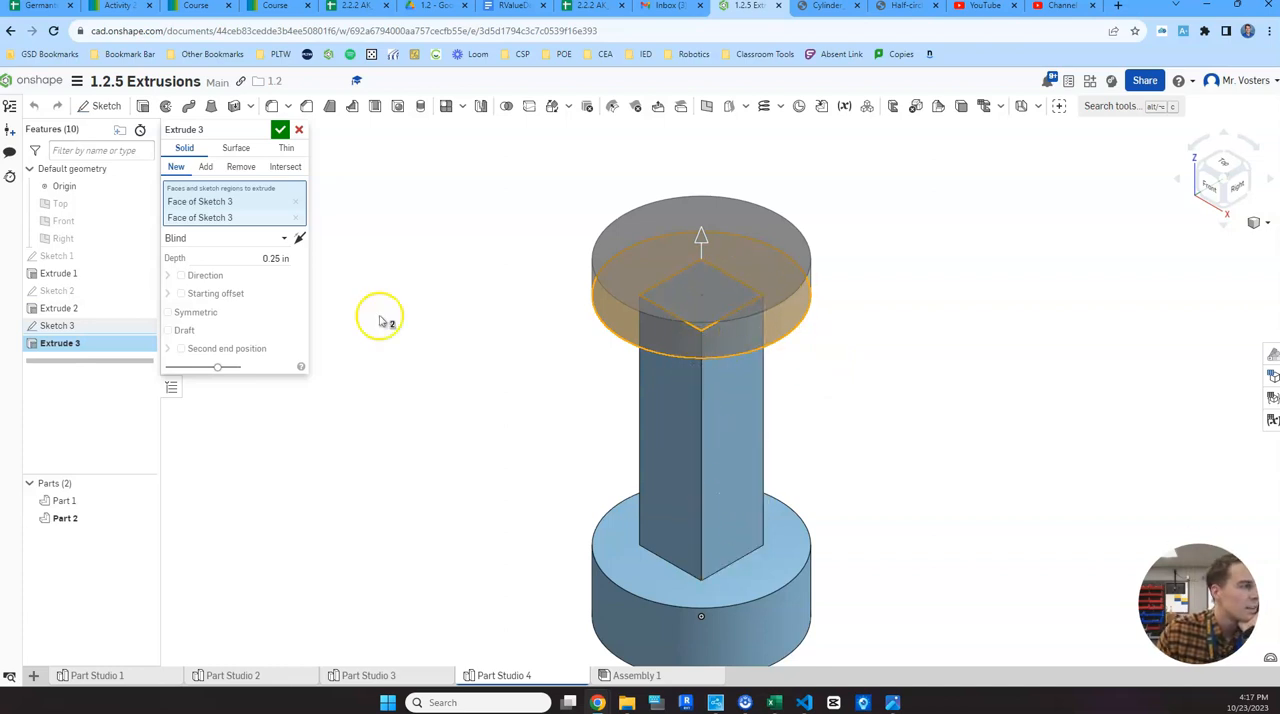
left_click(280, 129)
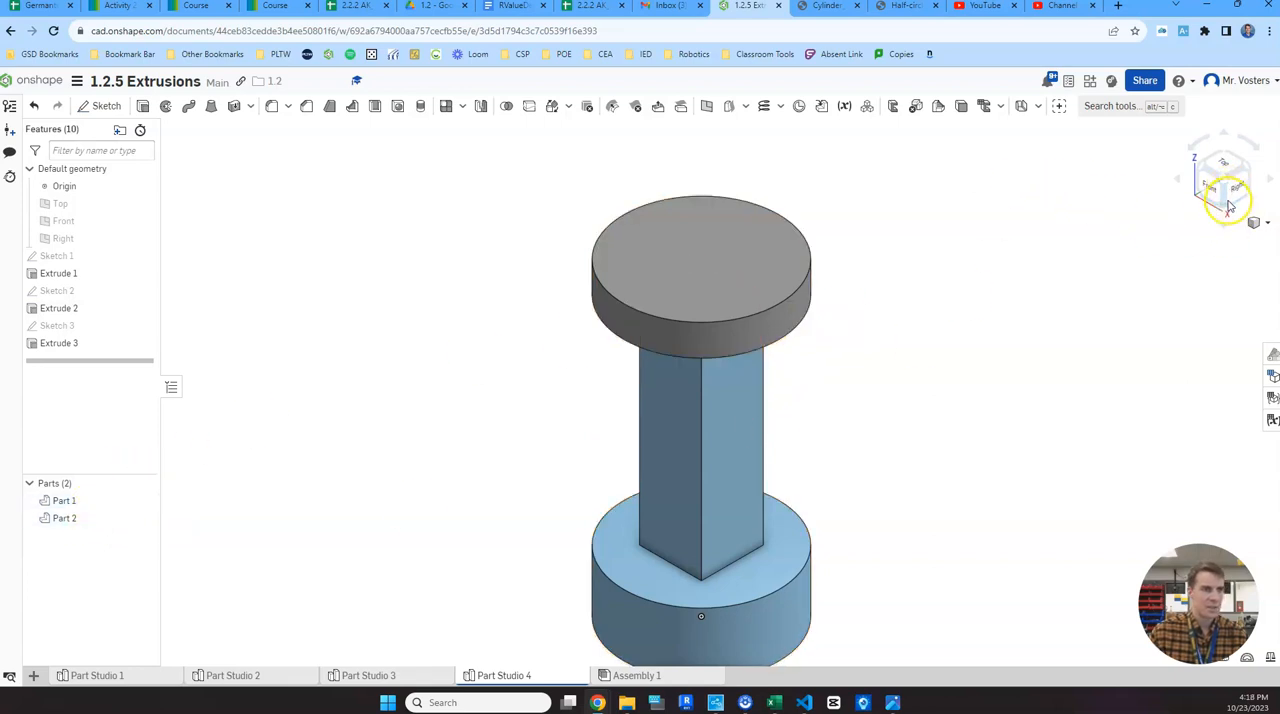
- Set up a Boolean union with the upper disc and the post with its base as the tools
left_click_drag(1229, 210, 1229, 168)
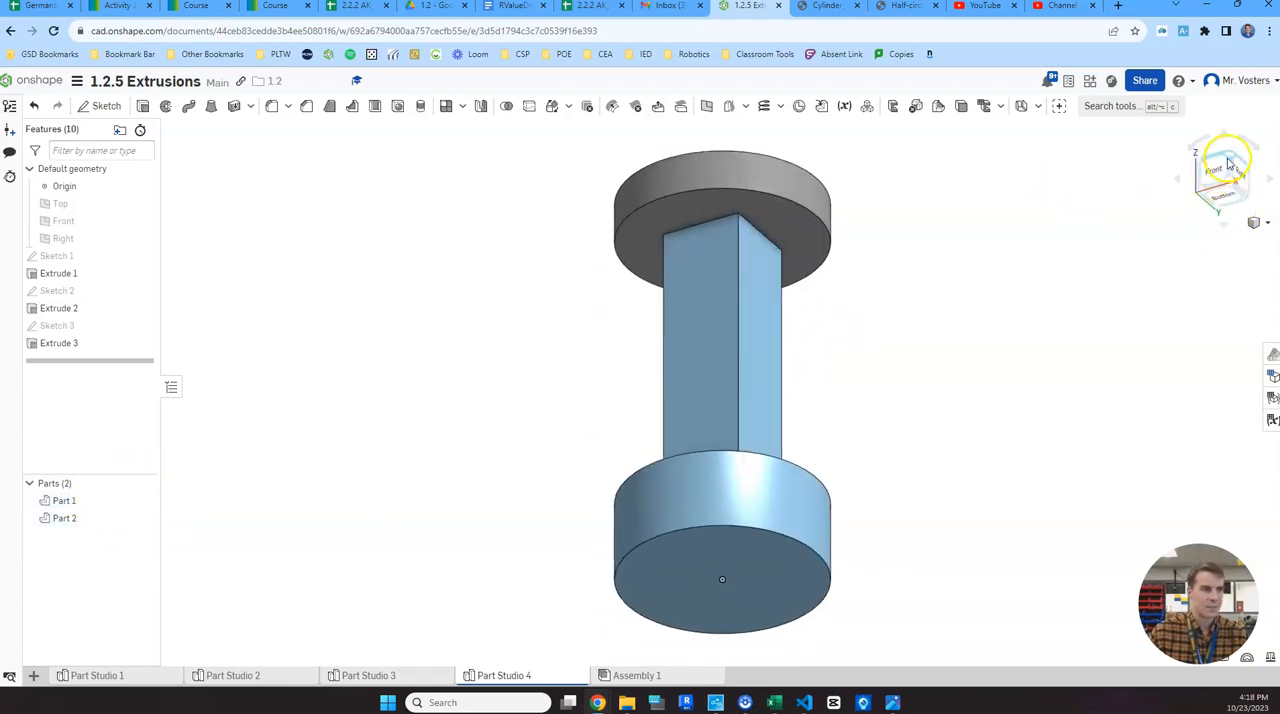
left_click(1229, 158)
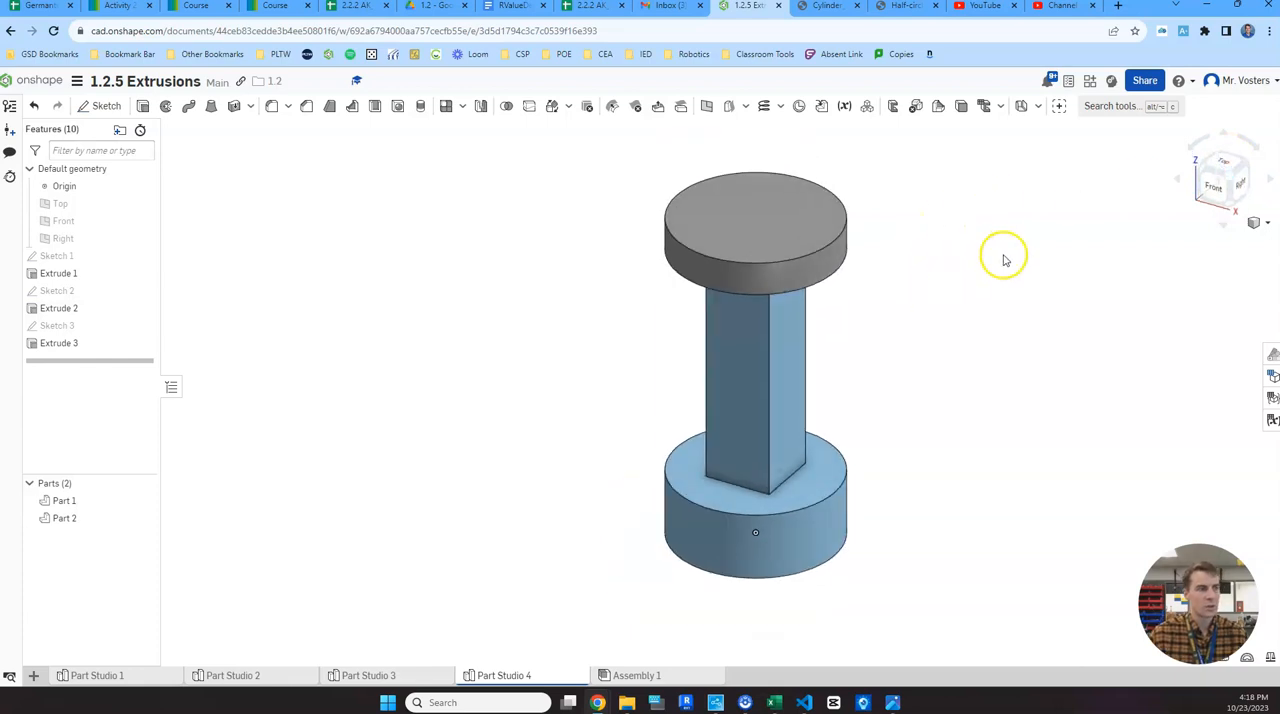
left_click(1124, 107)
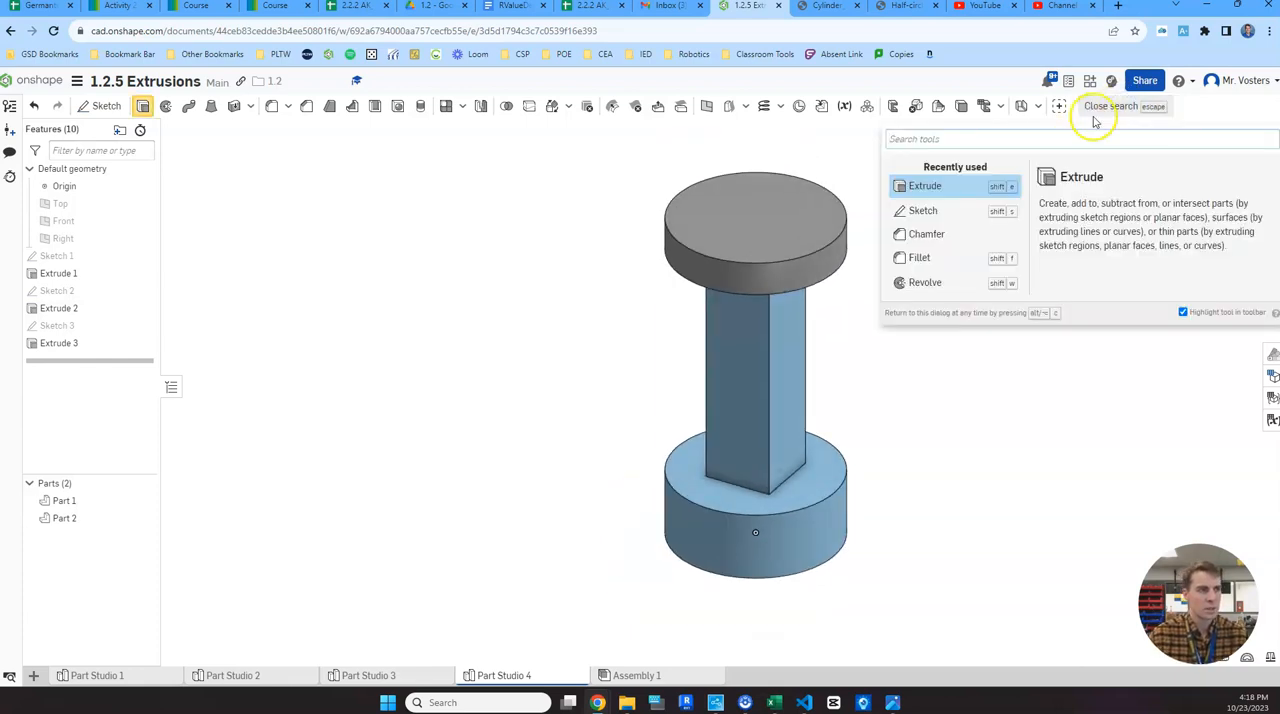
left_click(1111, 107)
left_click(1111, 107)
type("boolean")
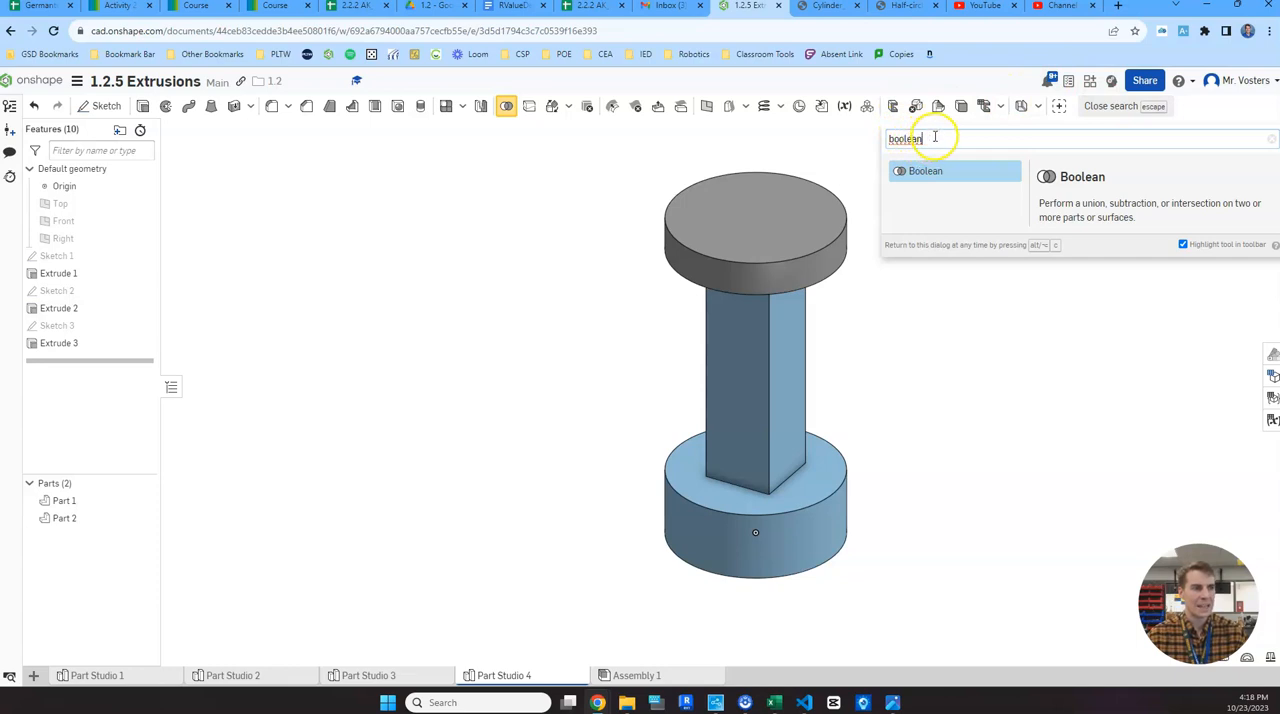
left_click(938, 178)
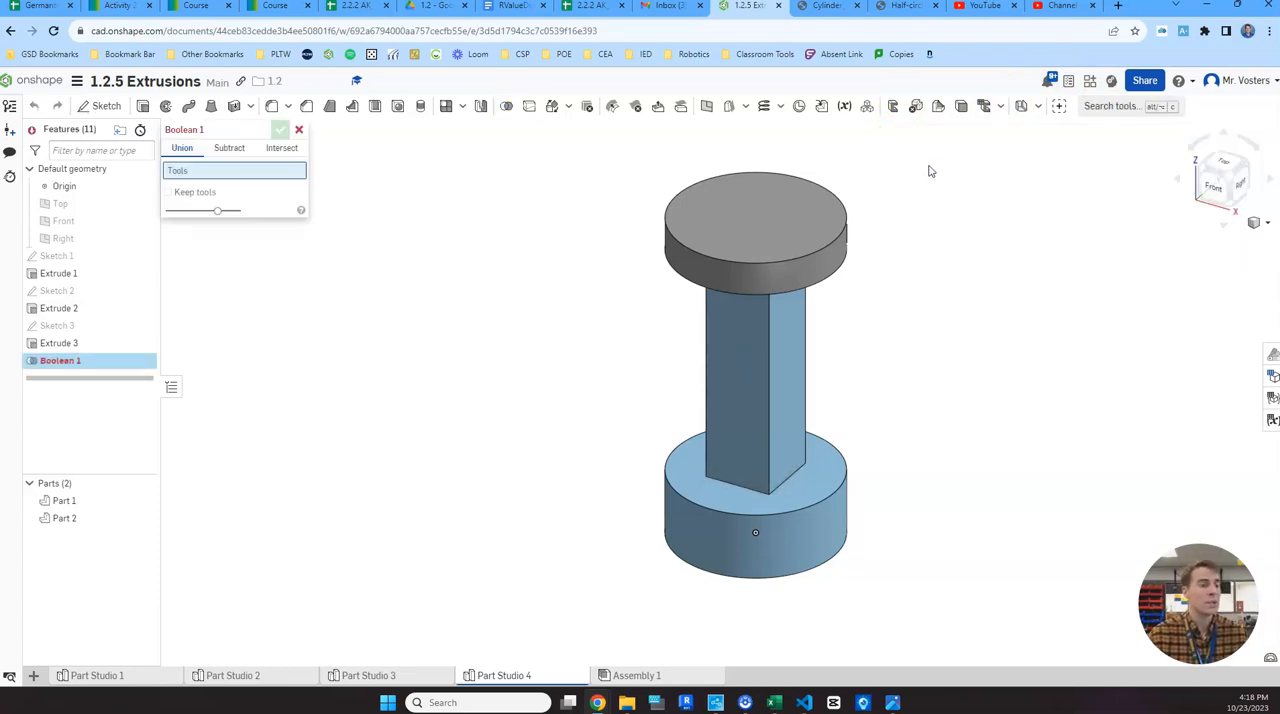
left_click(806, 278)
left_click(782, 376)
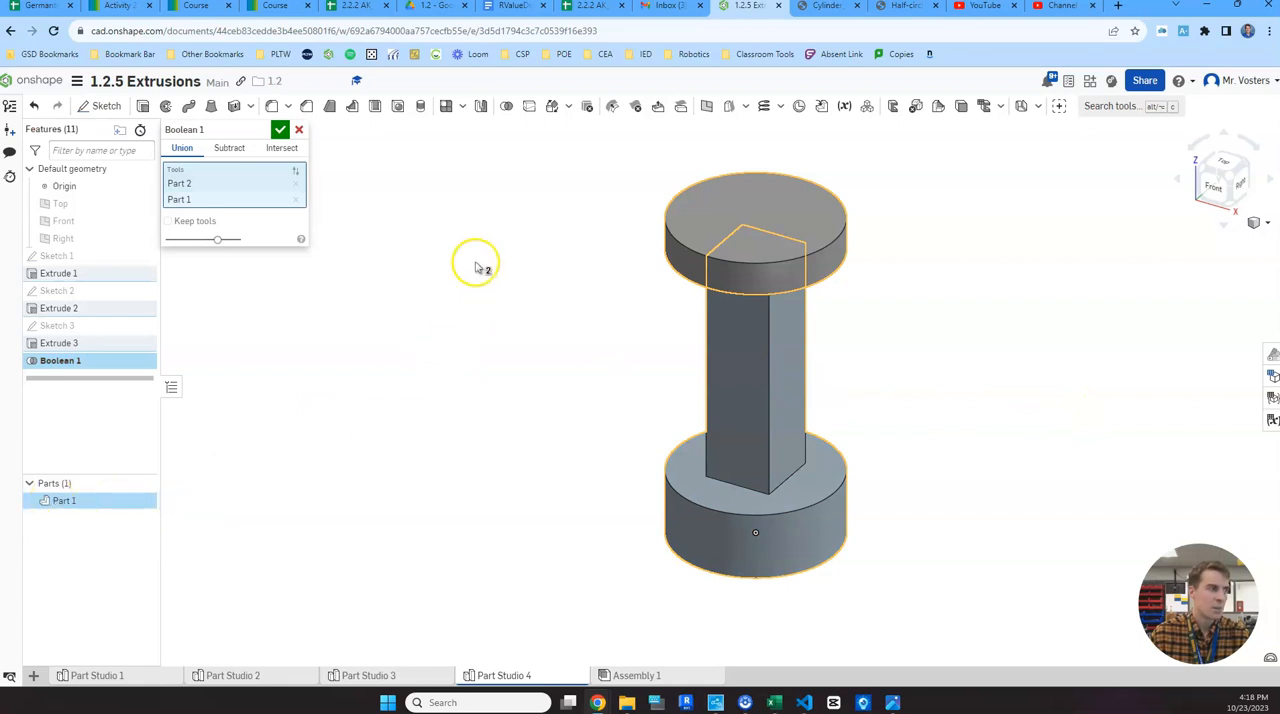
- Reorder the union's tools so that Part 1 comes first and finish the Boolean
left_click(295, 171)
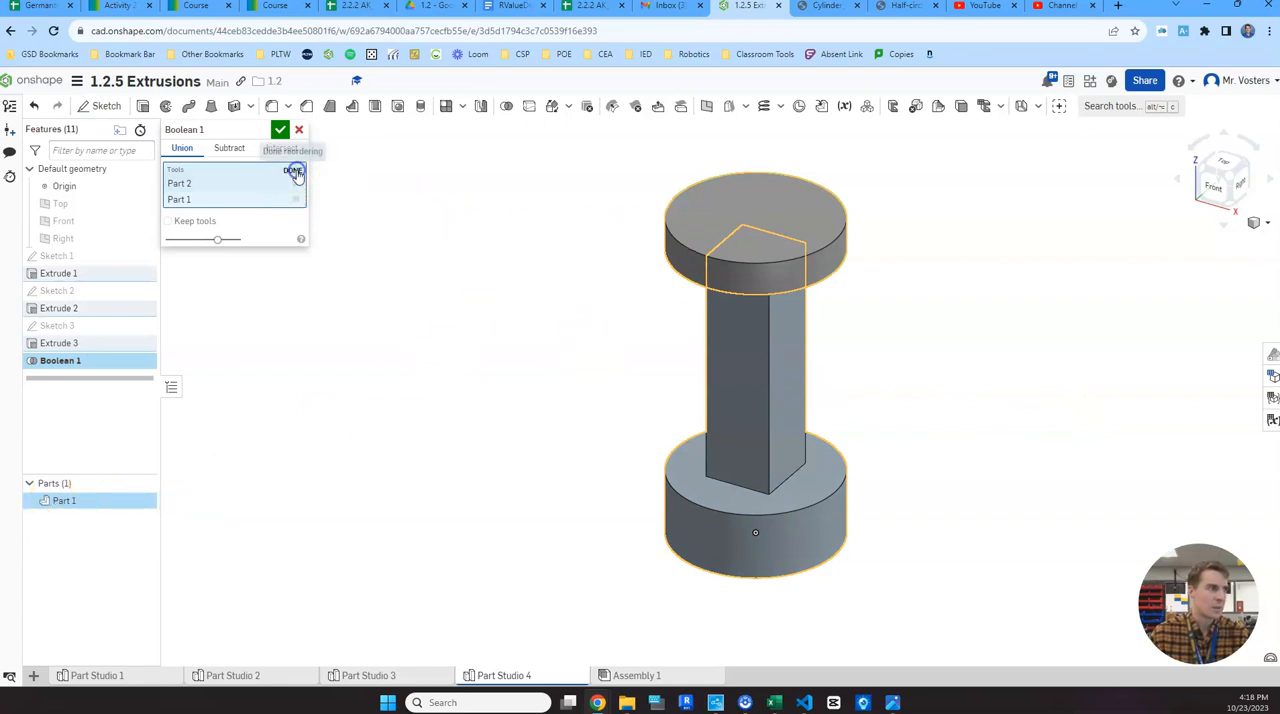
left_click_drag(295, 183, 296, 200)
left_click(295, 171)
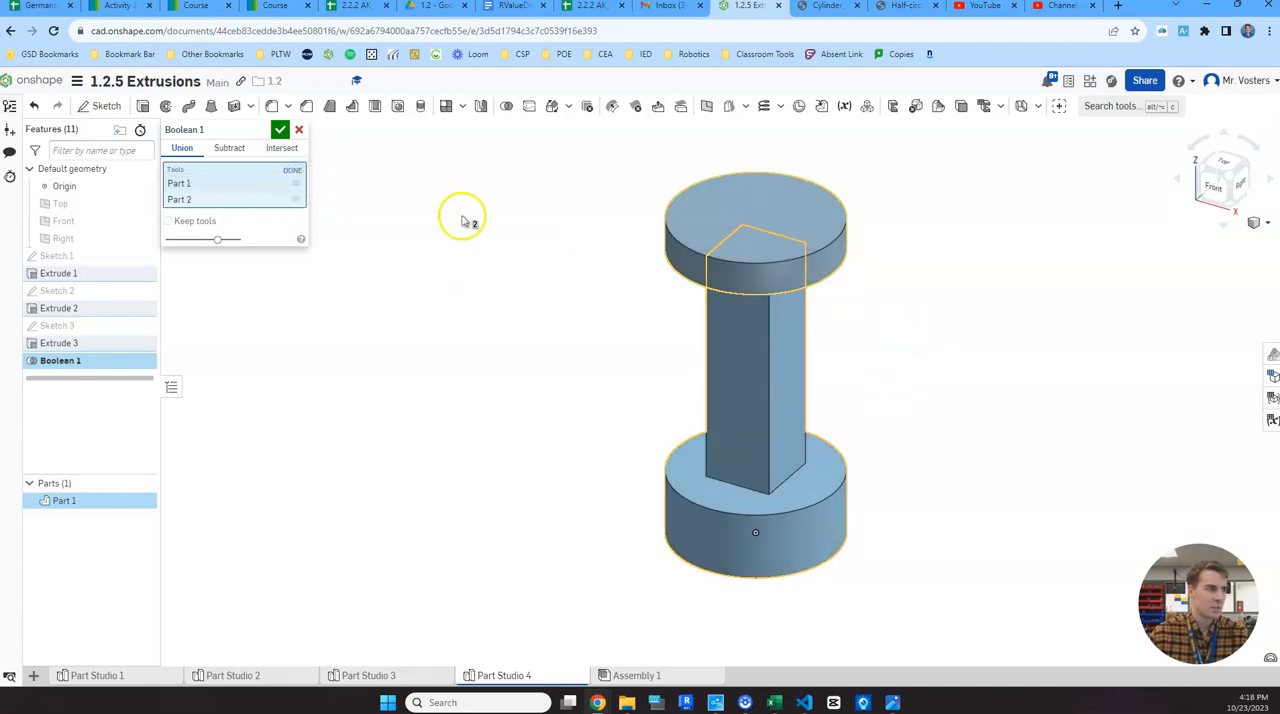
left_click_drag(297, 201, 298, 180)
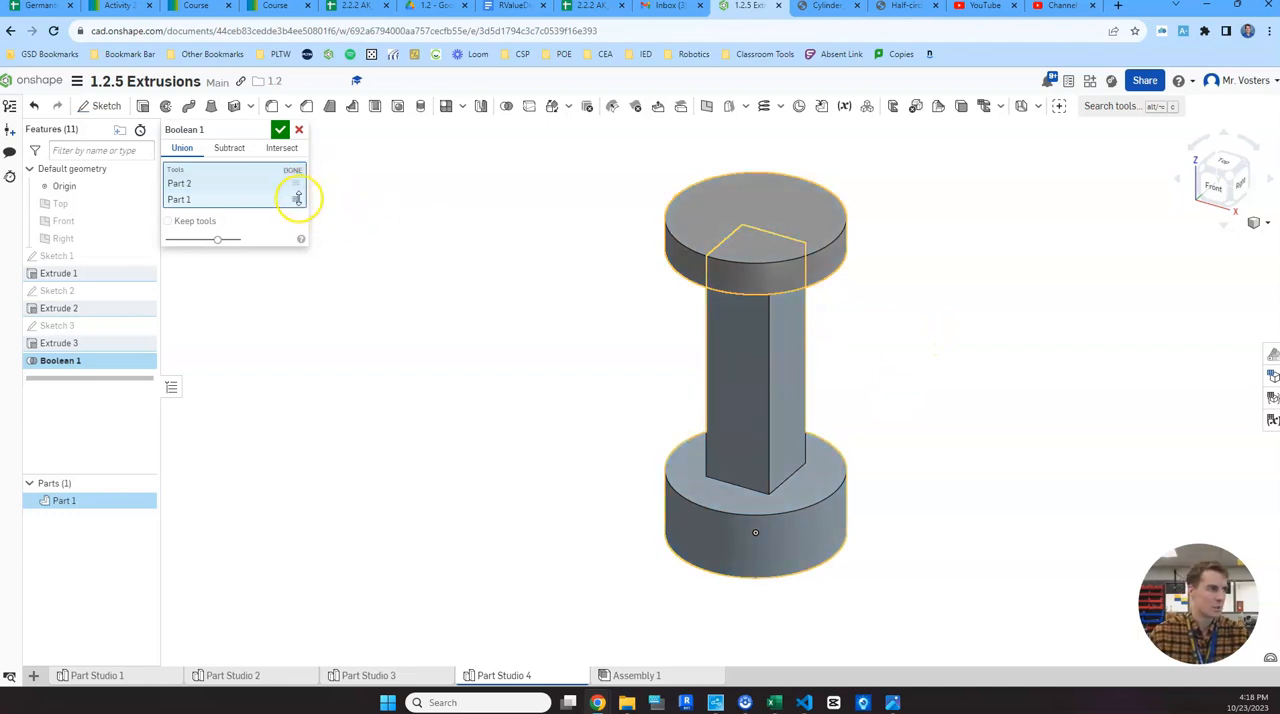
left_click(280, 130)
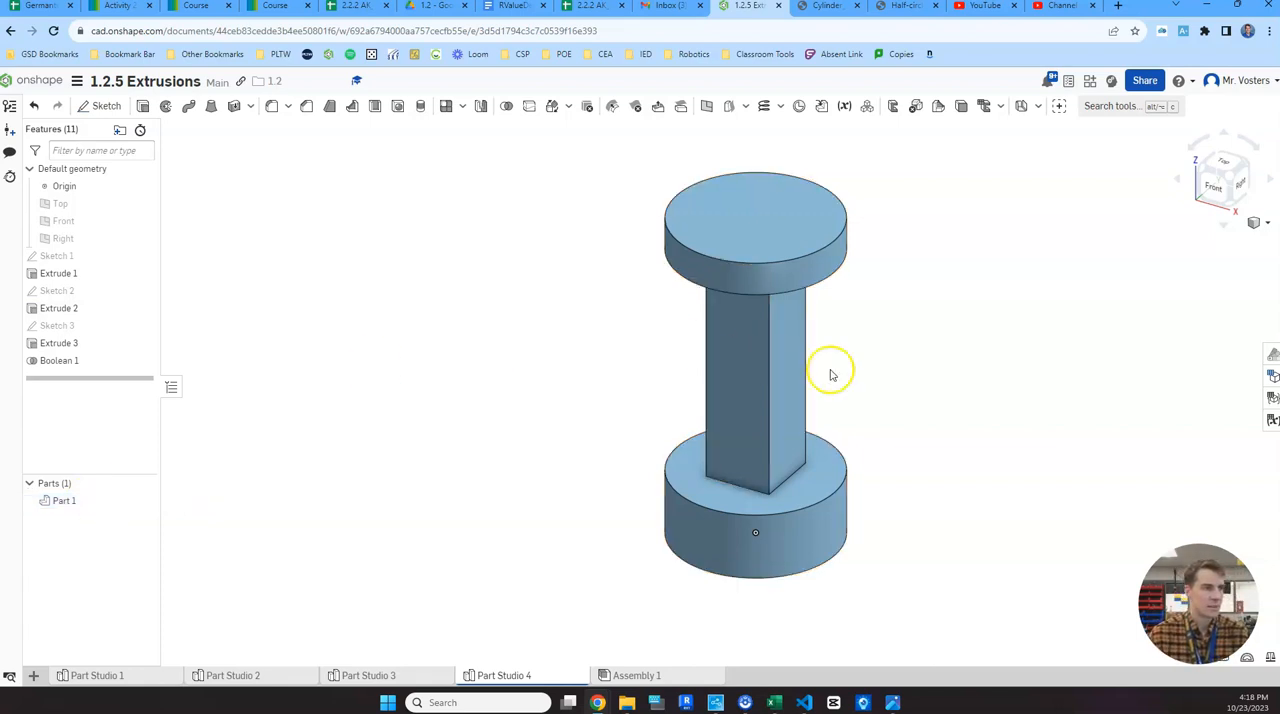
- Check the holes on the reference drawing, start a new sketch on the square post's front face and view it from the front
mouse_move(893, 702)
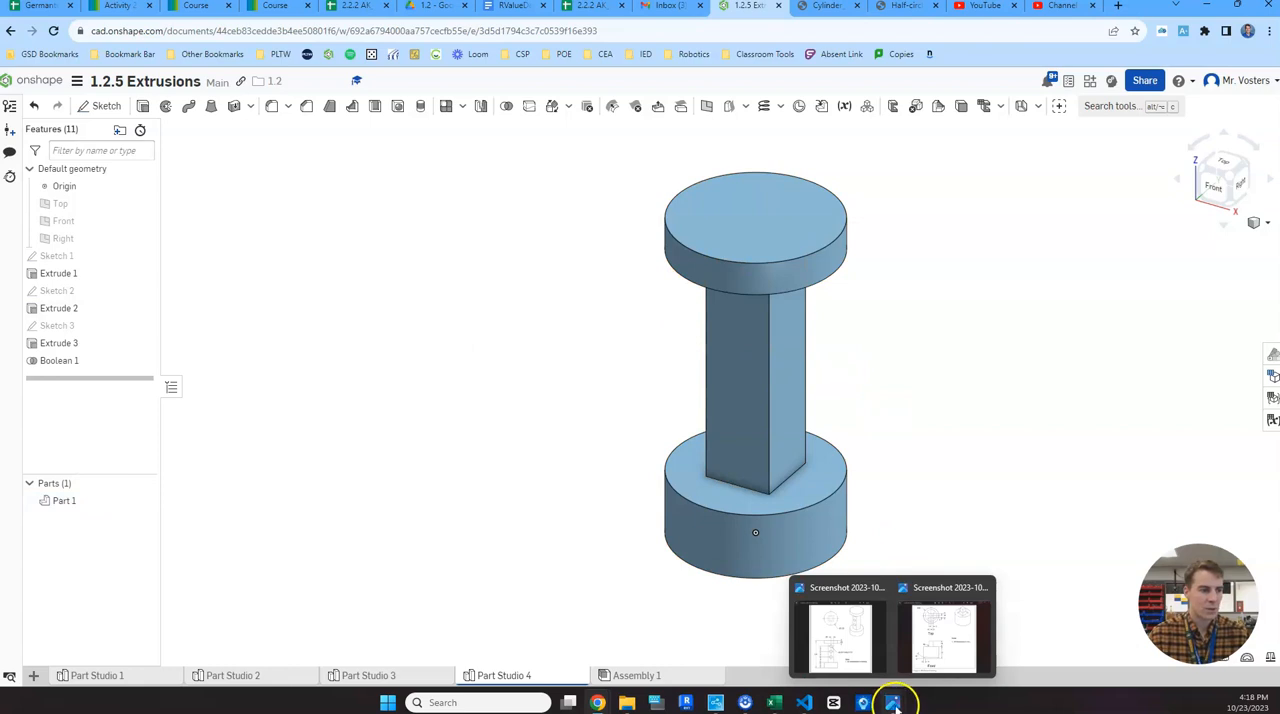
left_click(857, 650)
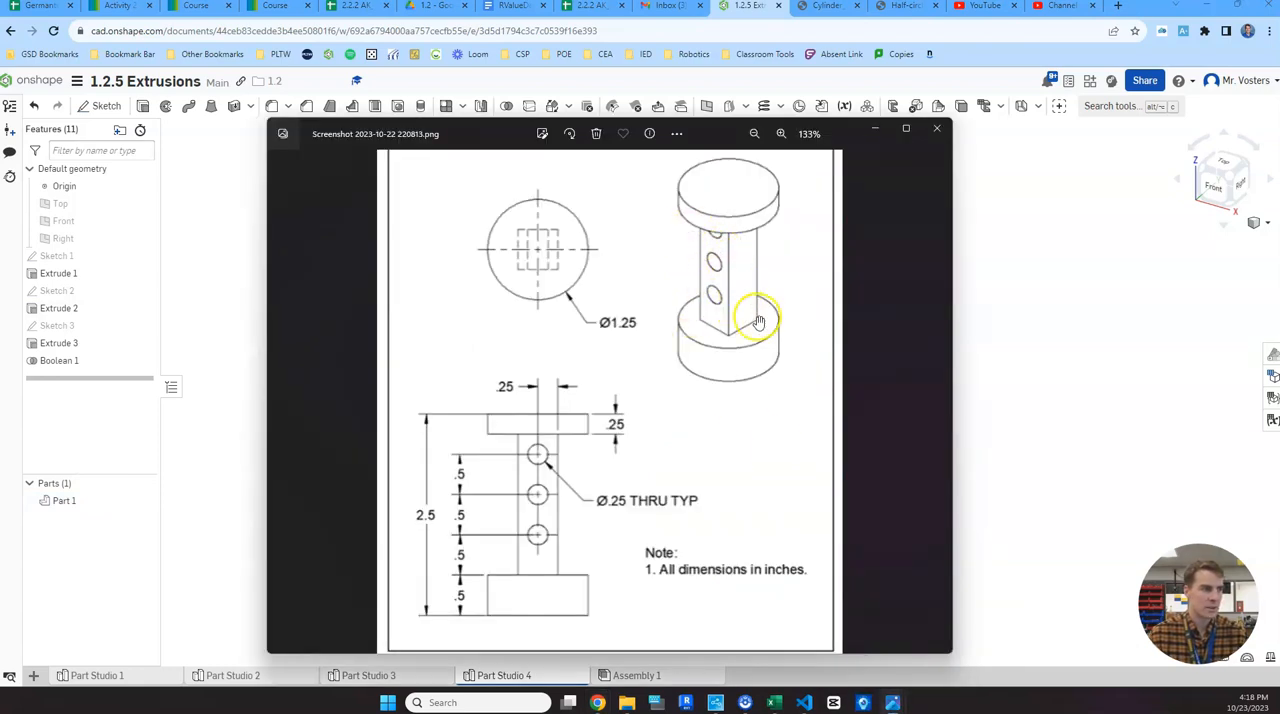
left_click(1078, 325)
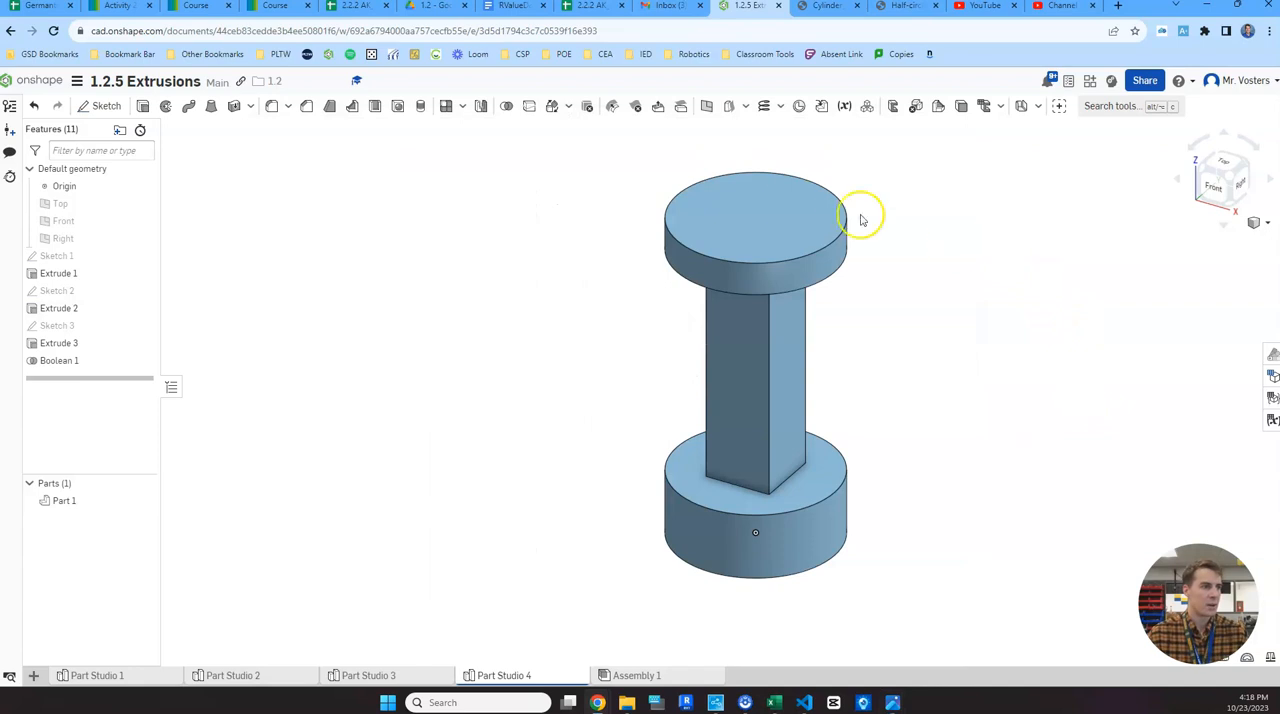
left_click(103, 109)
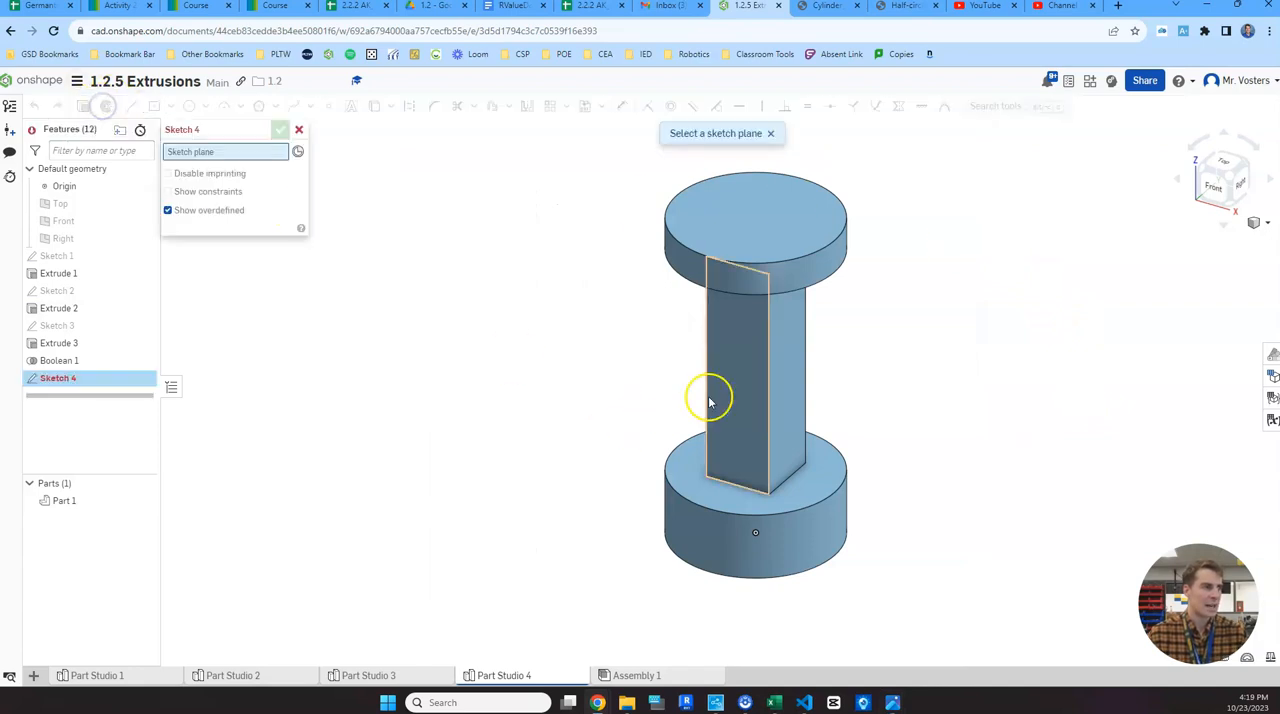
left_click(755, 358)
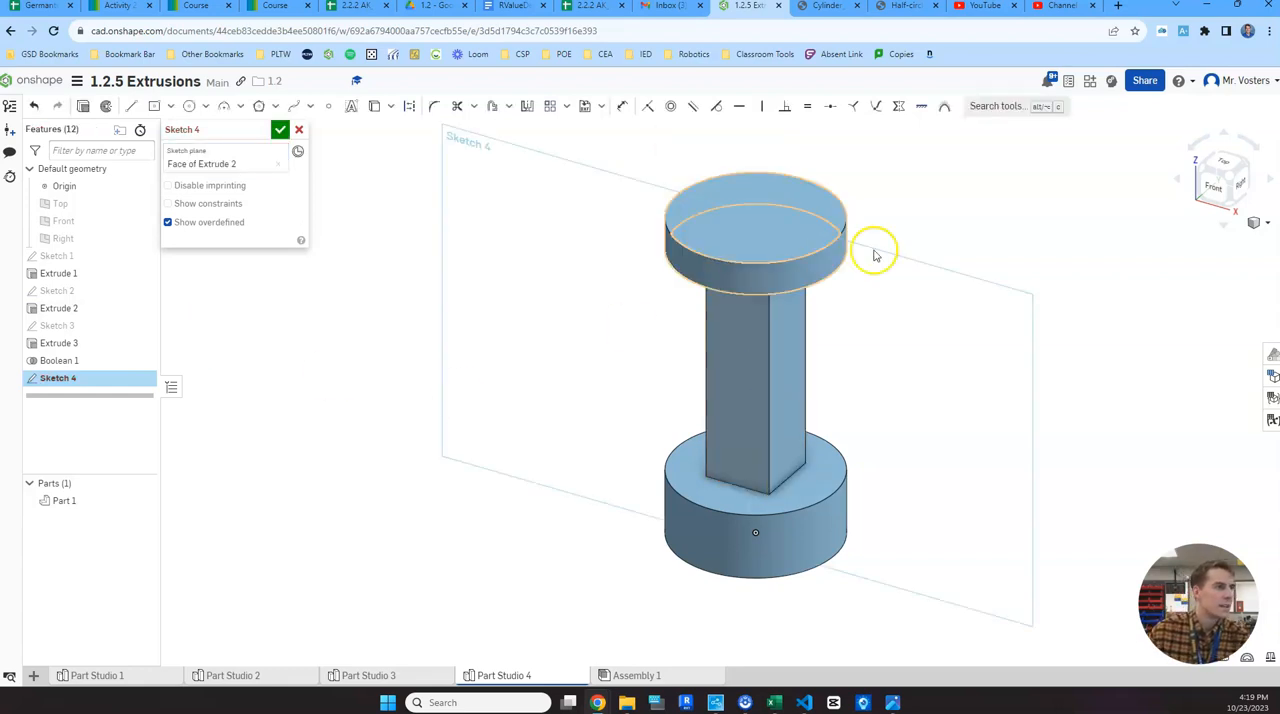
left_click(1218, 183)
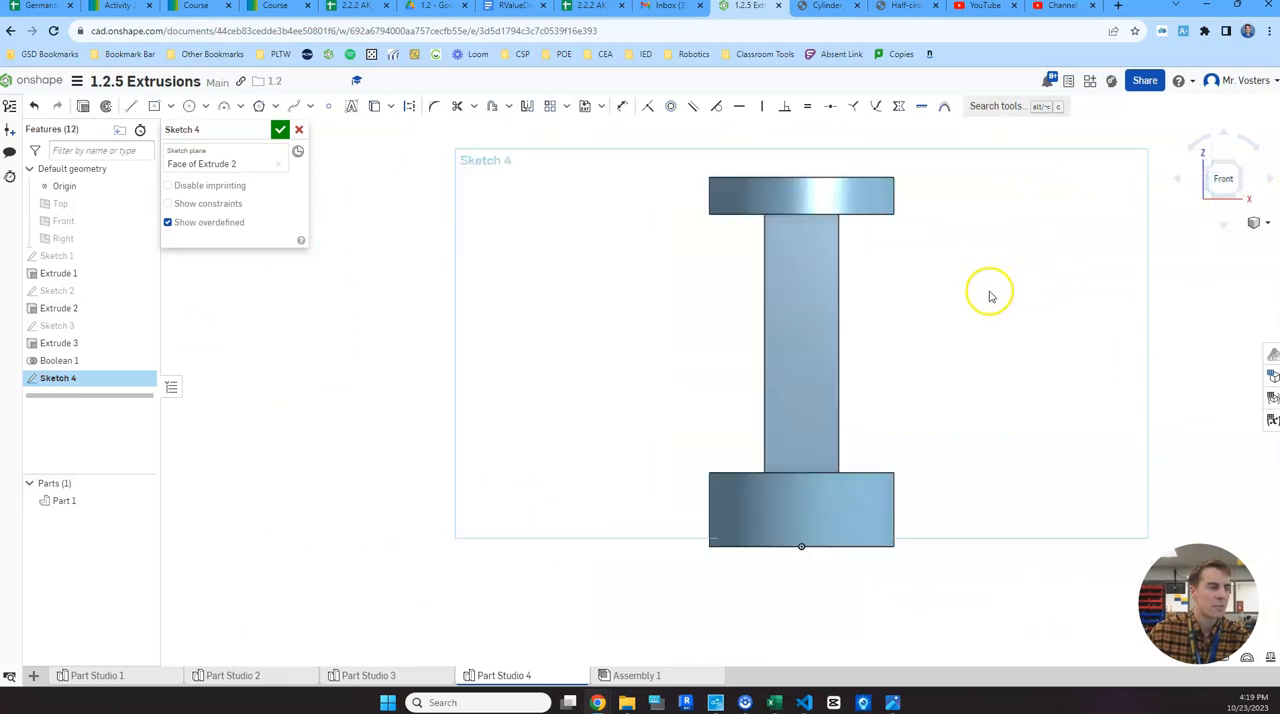
left_click(190, 107)
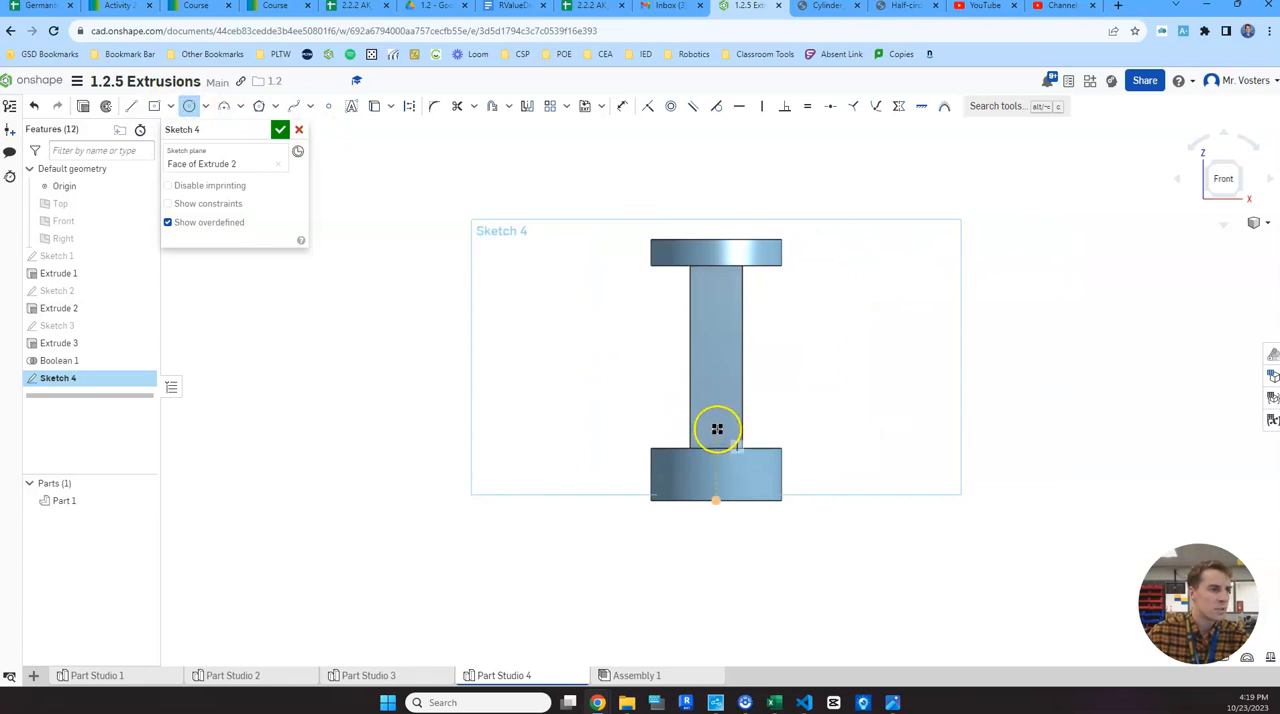
scroll(709, 410, "down", 5)
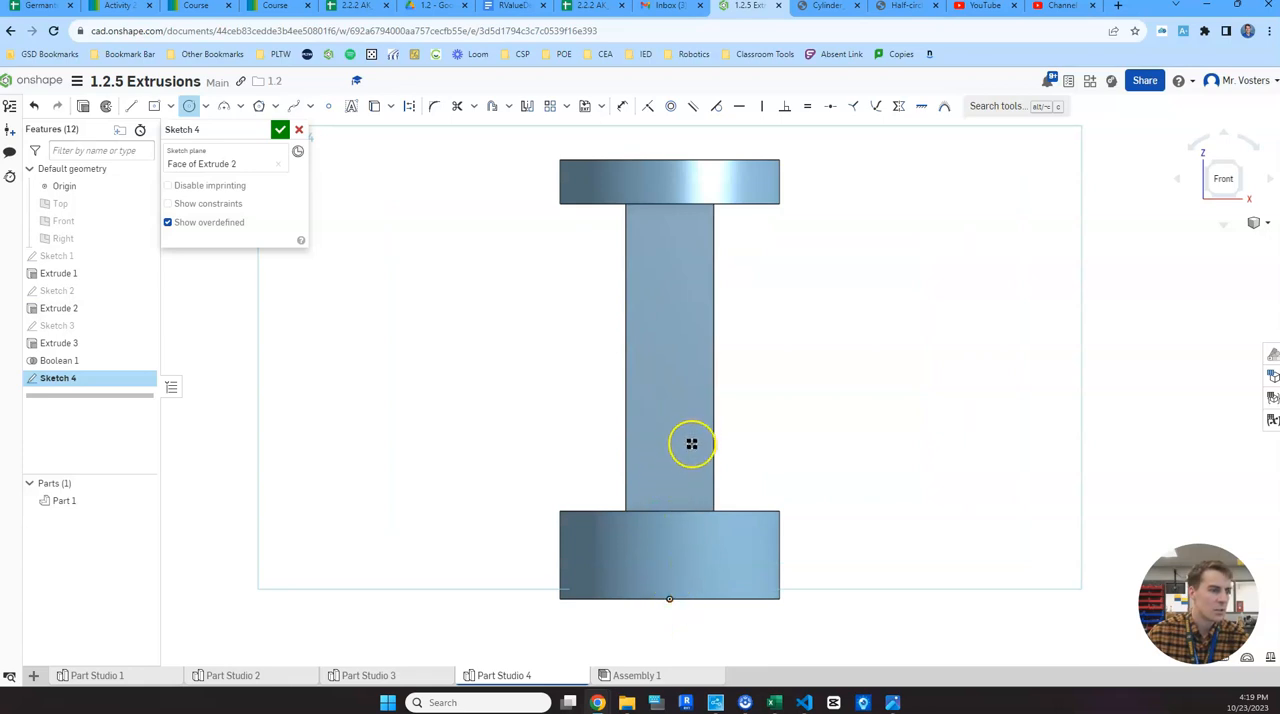
mouse_move(688, 450)
left_mouse_down()
mouse_move(754, 474)
mouse_move(734, 451)
left_mouse_up()
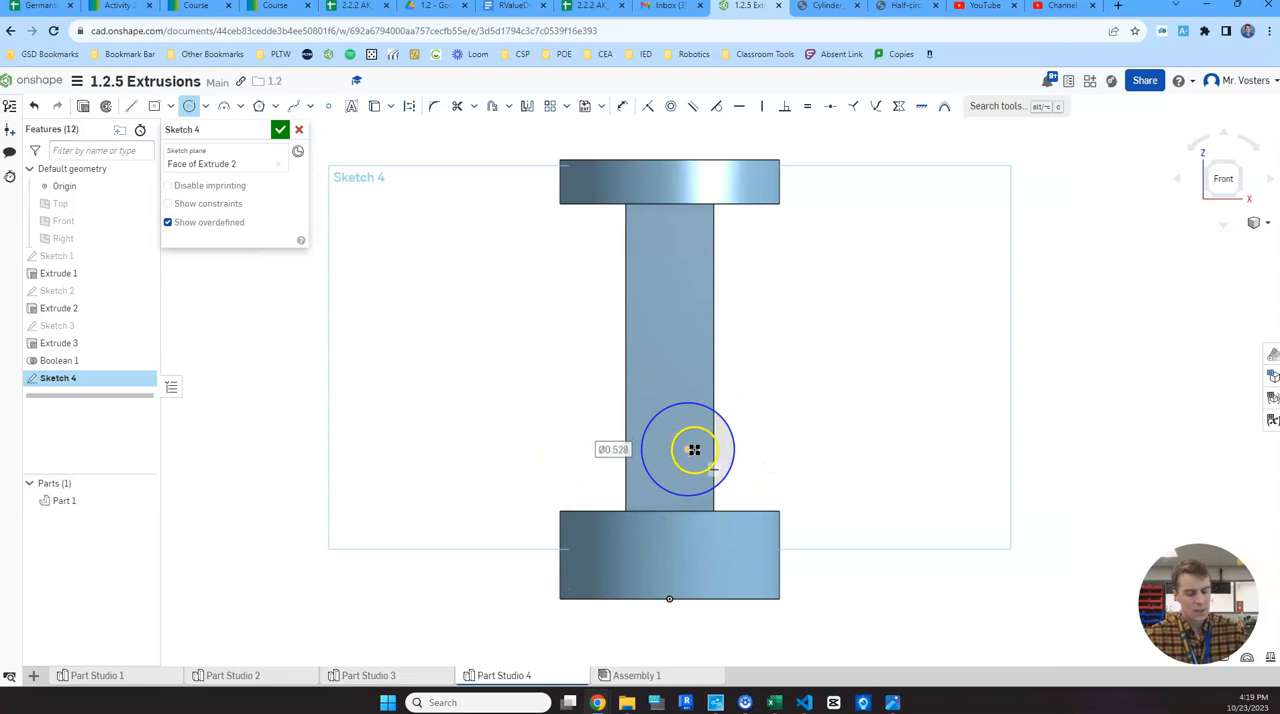
key("Escape")
key("ctrl+z")
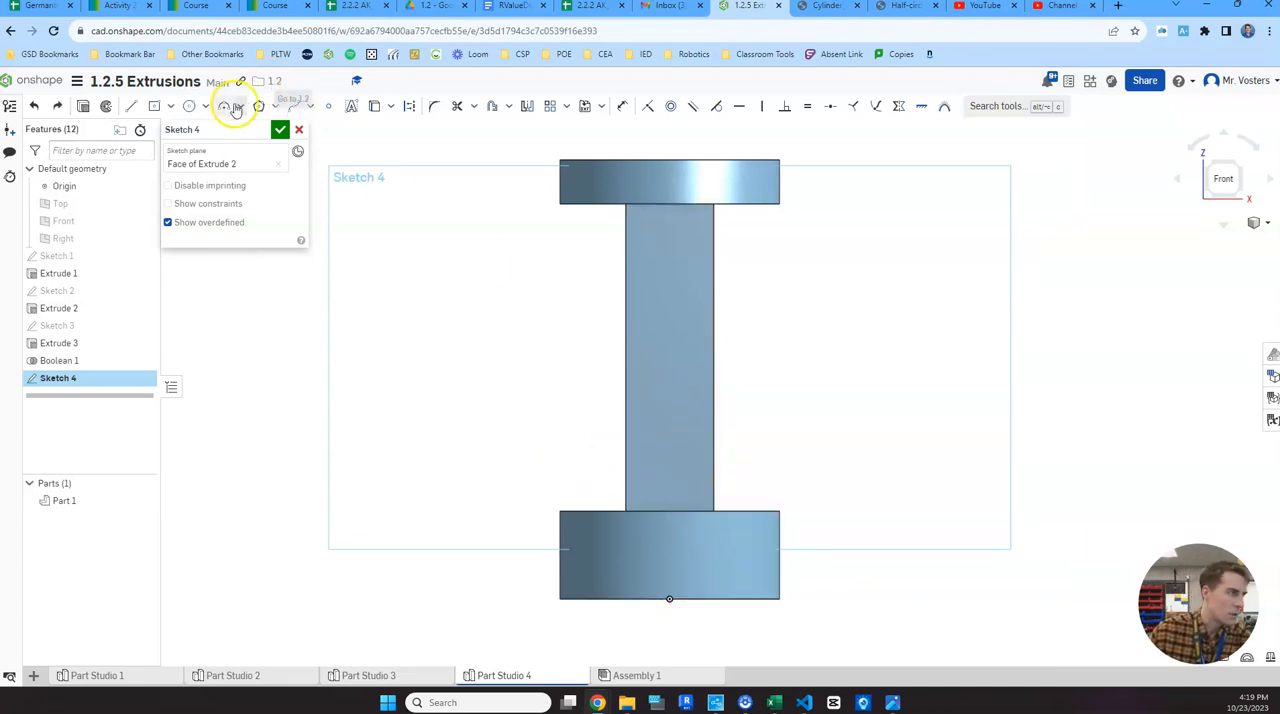
- Sketch three circles on the post's front face, aligned vertically with the origin, the middle about 0.33 in and the upper about 0.35 in in diameter
left_click(189, 106)
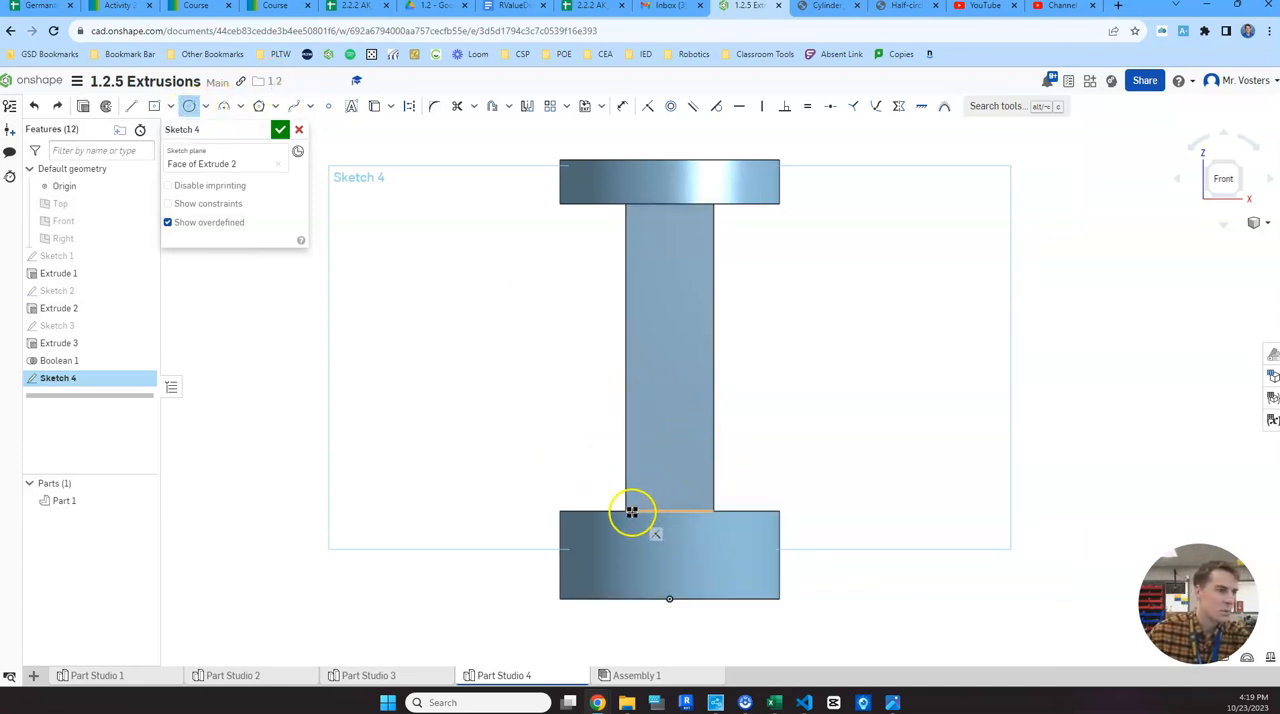
left_click(681, 461)
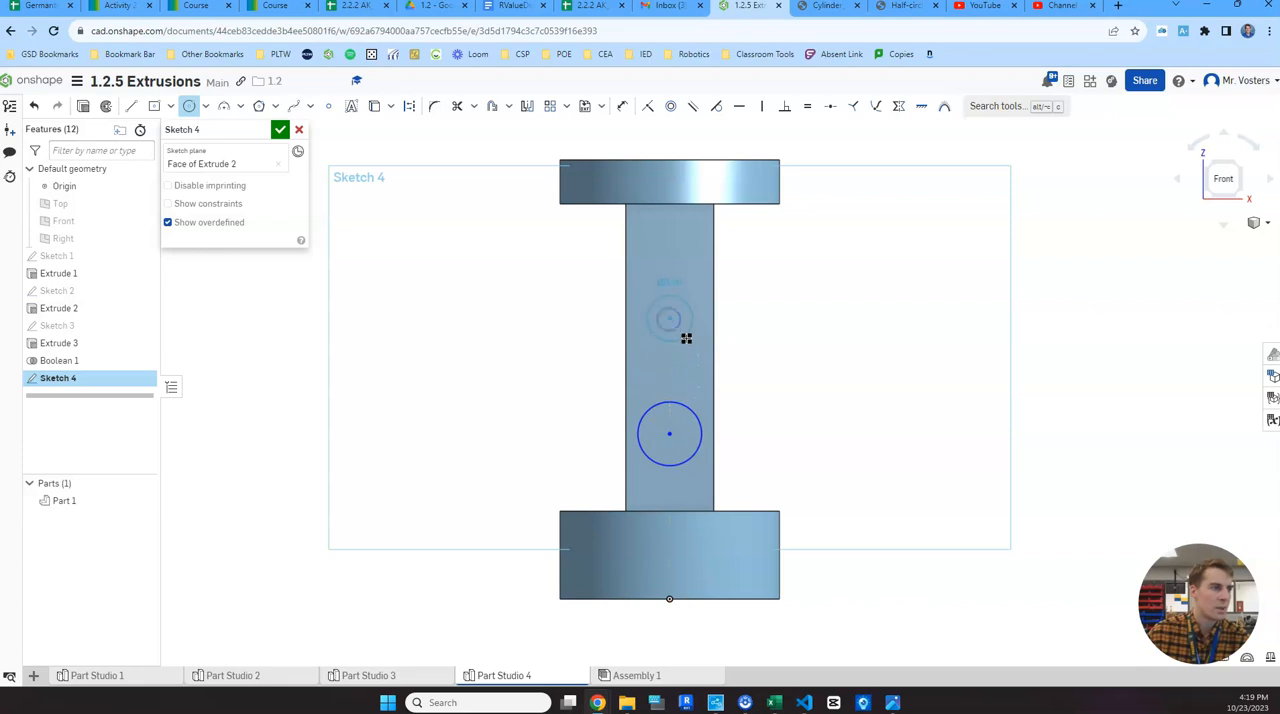
left_click(688, 341)
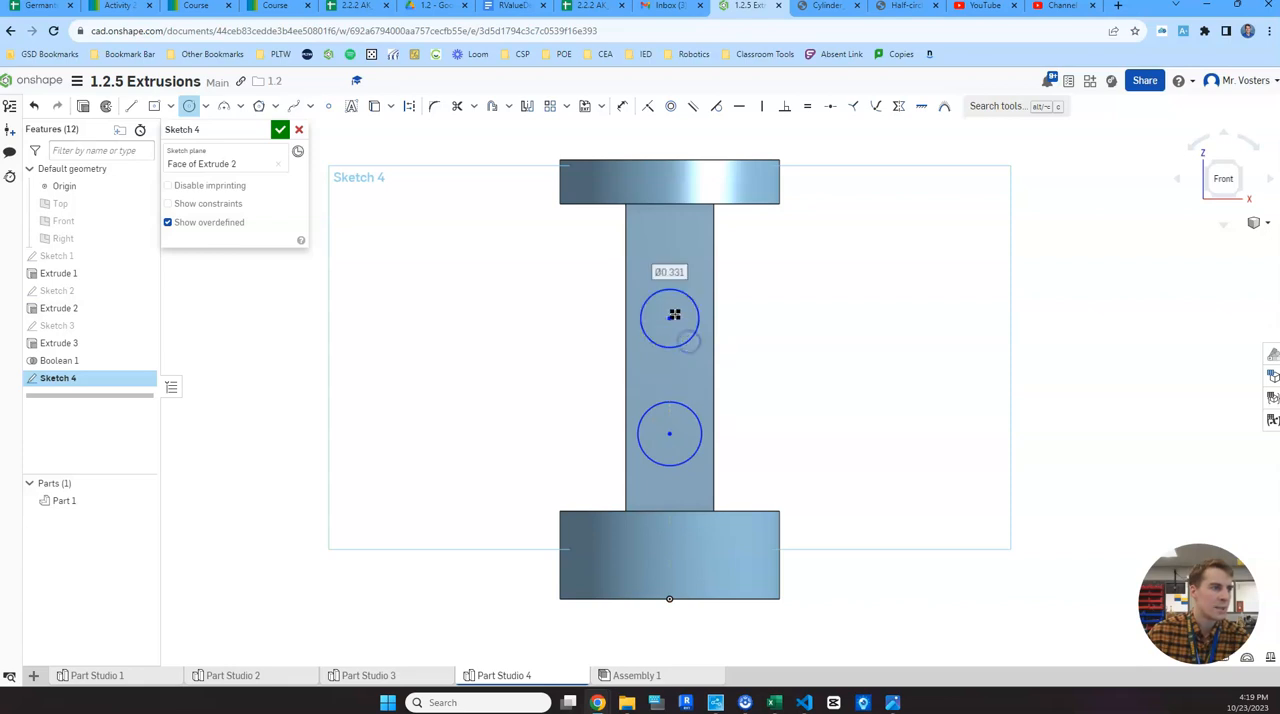
left_click(671, 247)
left_click(696, 262)
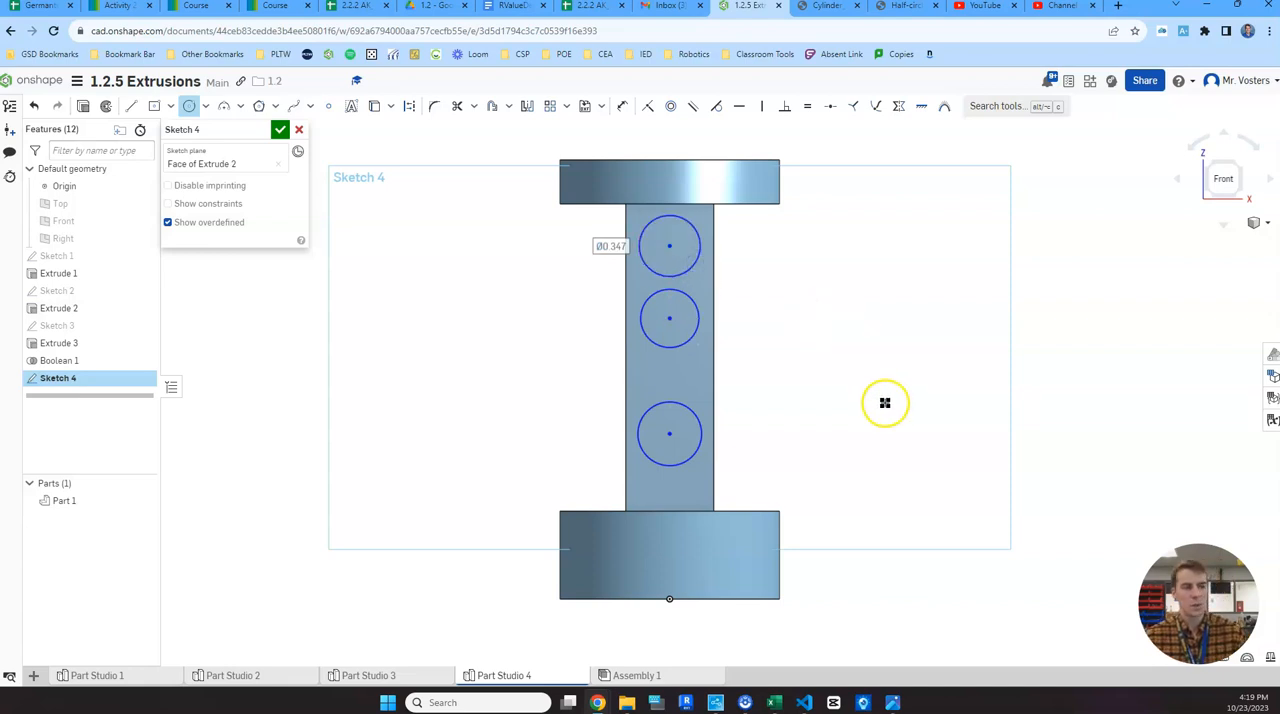
key("Escape")
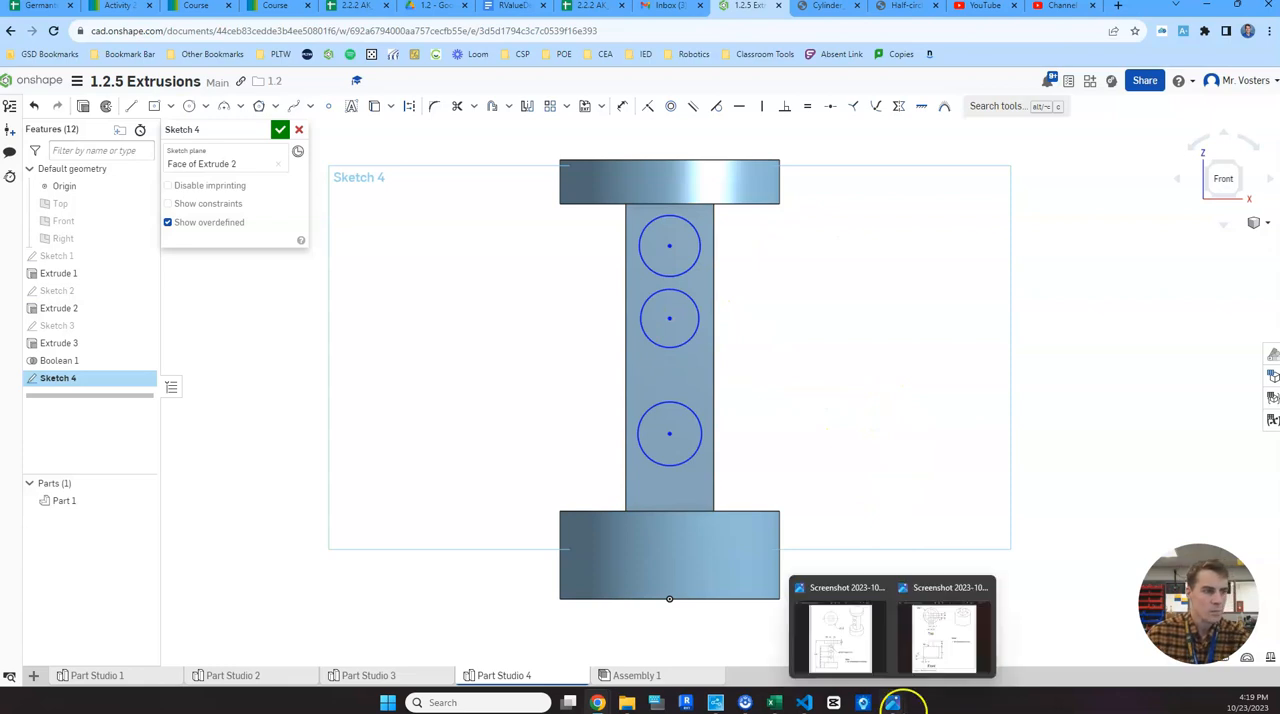
- Check the hole size on the reference drawing and set the lower circle's diameter to 0.25 in
mouse_move(893, 702)
left_click(870, 657)
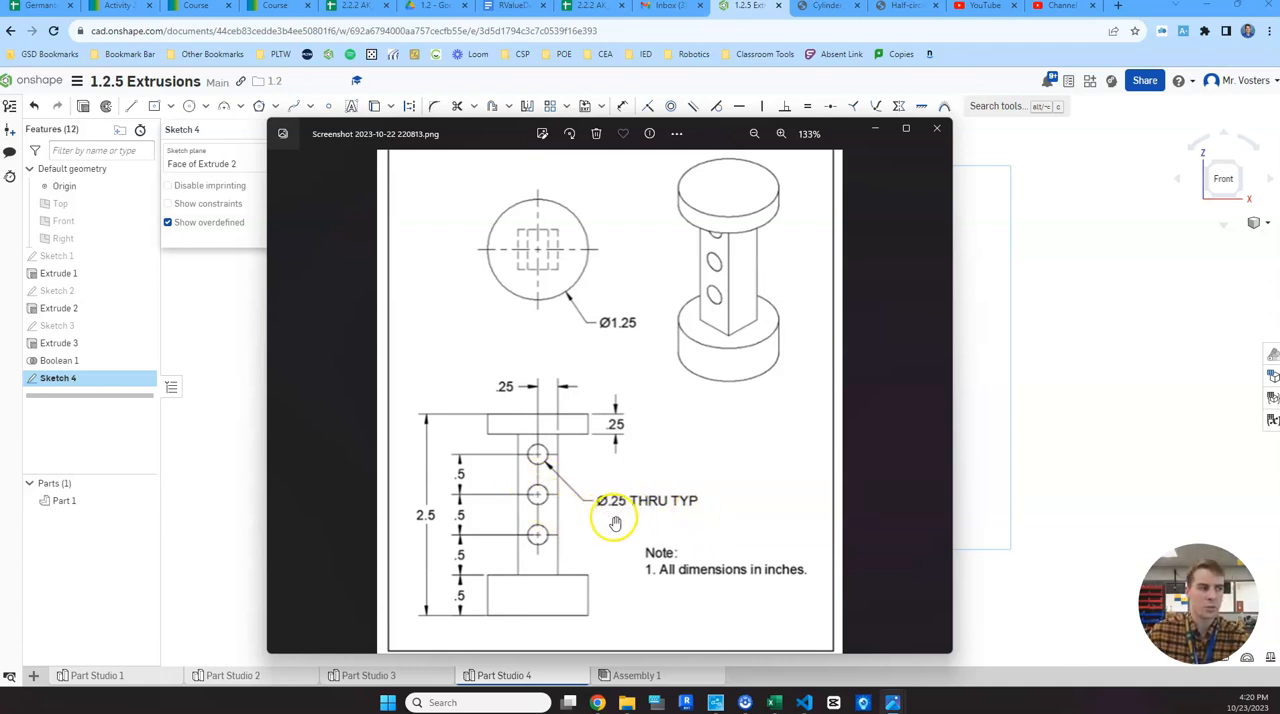
left_click(1025, 325)
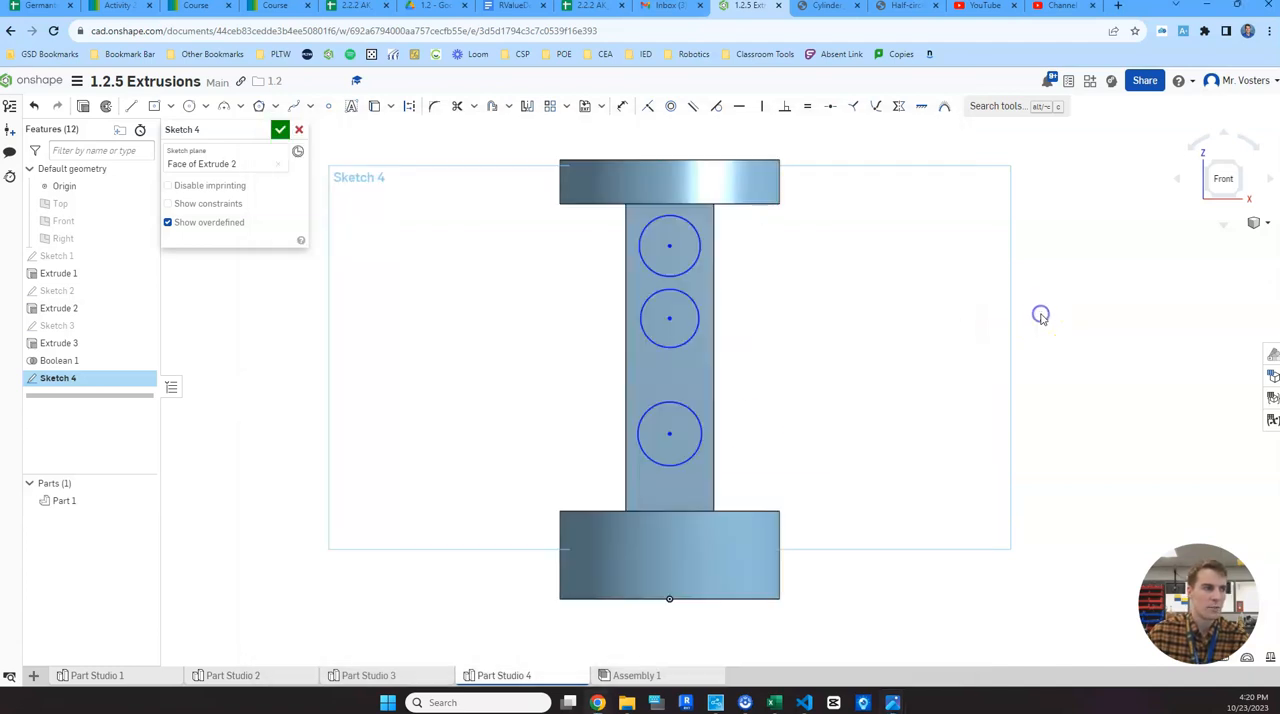
left_click(624, 108)
left_click(690, 452)
left_click(774, 483)
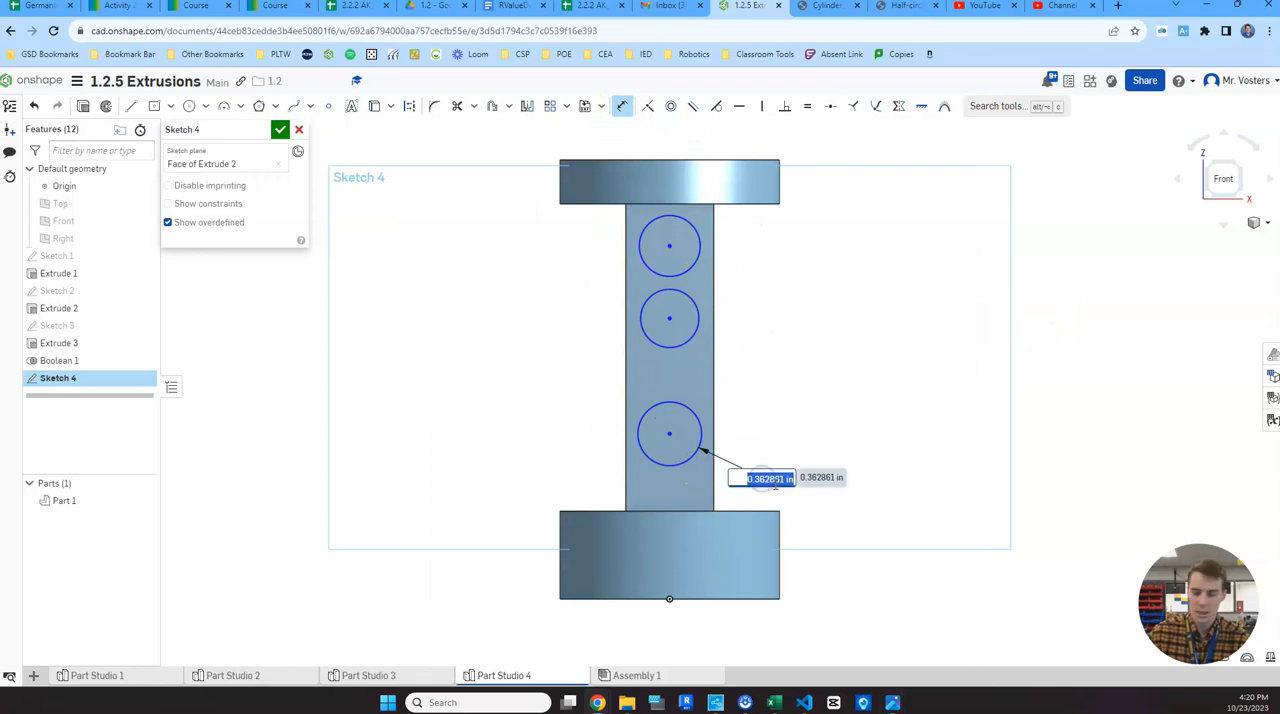
type("0.25")
key("Return")
- Dimension the middle and upper circles on the post's front face to 0.25 in diameter each
left_click(686, 414)
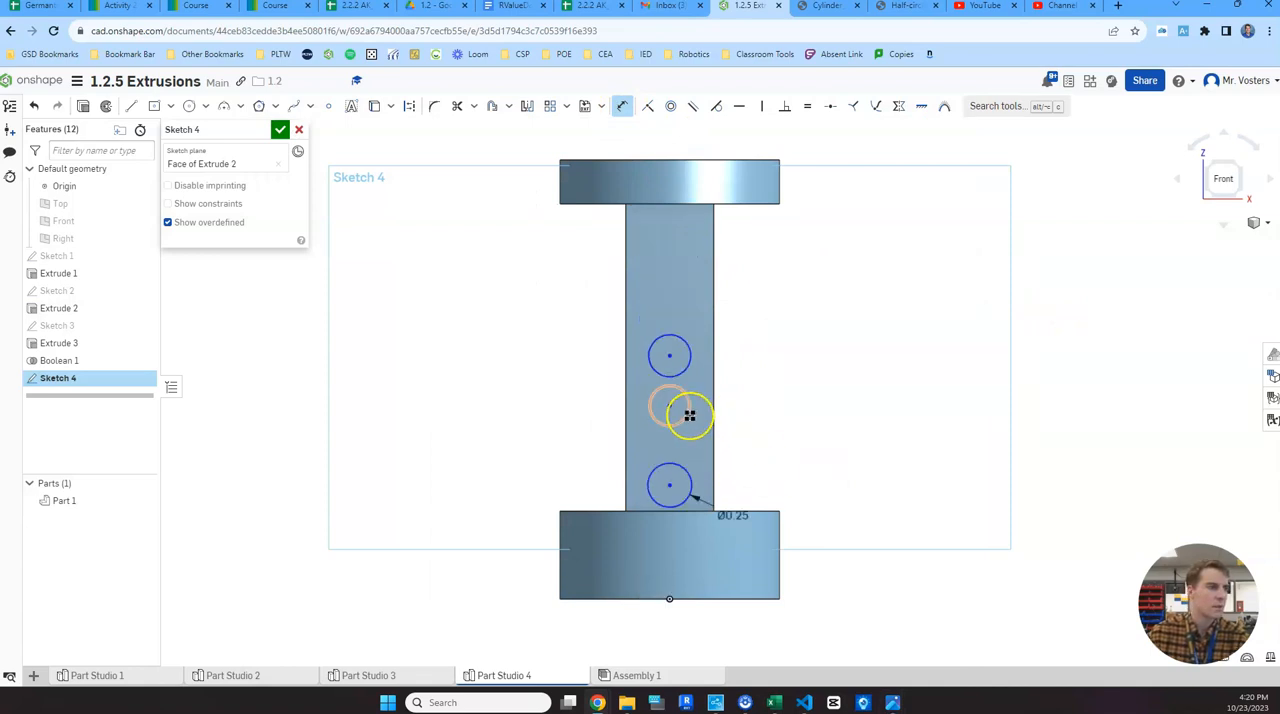
left_click(770, 429)
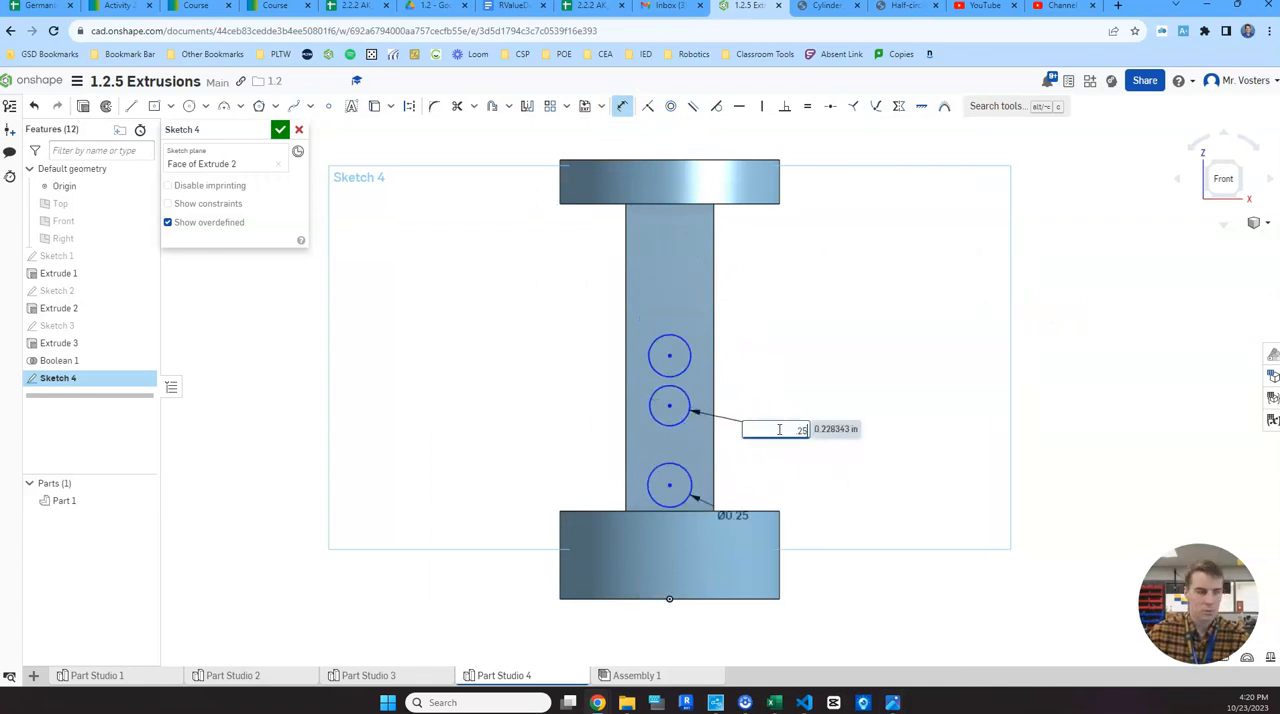
type(".25")
key("Return")
left_click(688, 345)
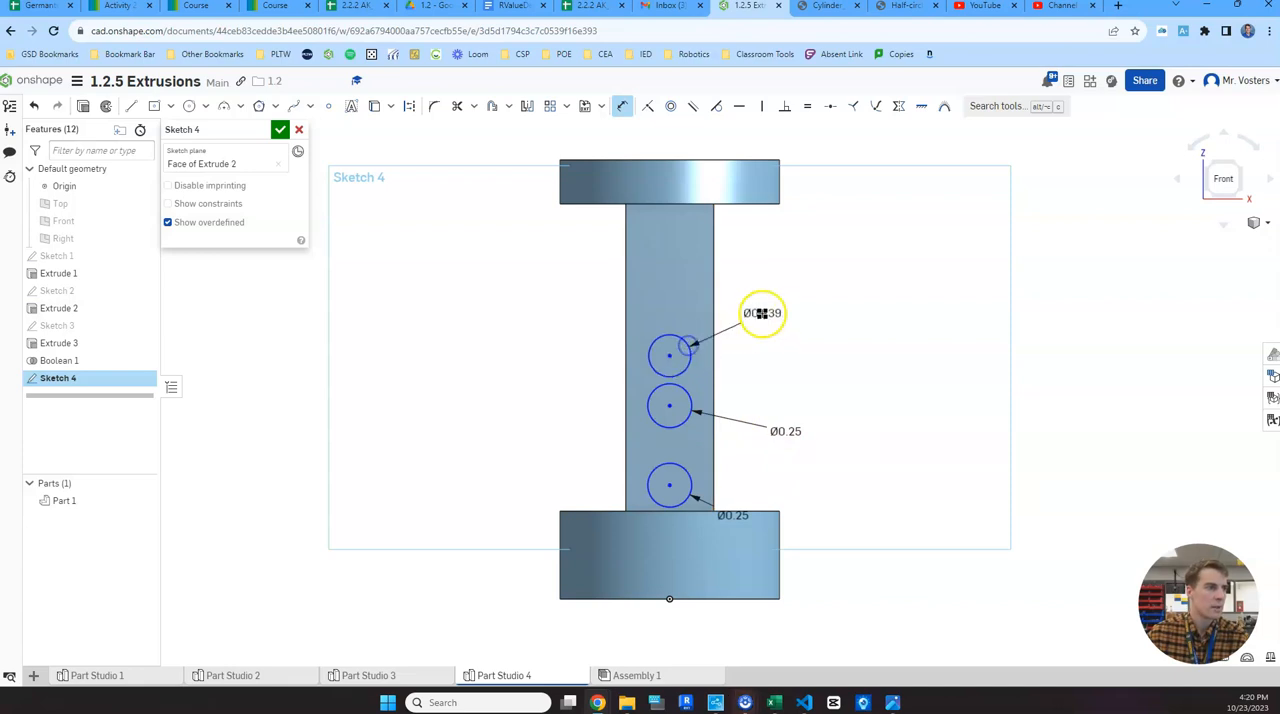
left_click(762, 313)
key("Return")
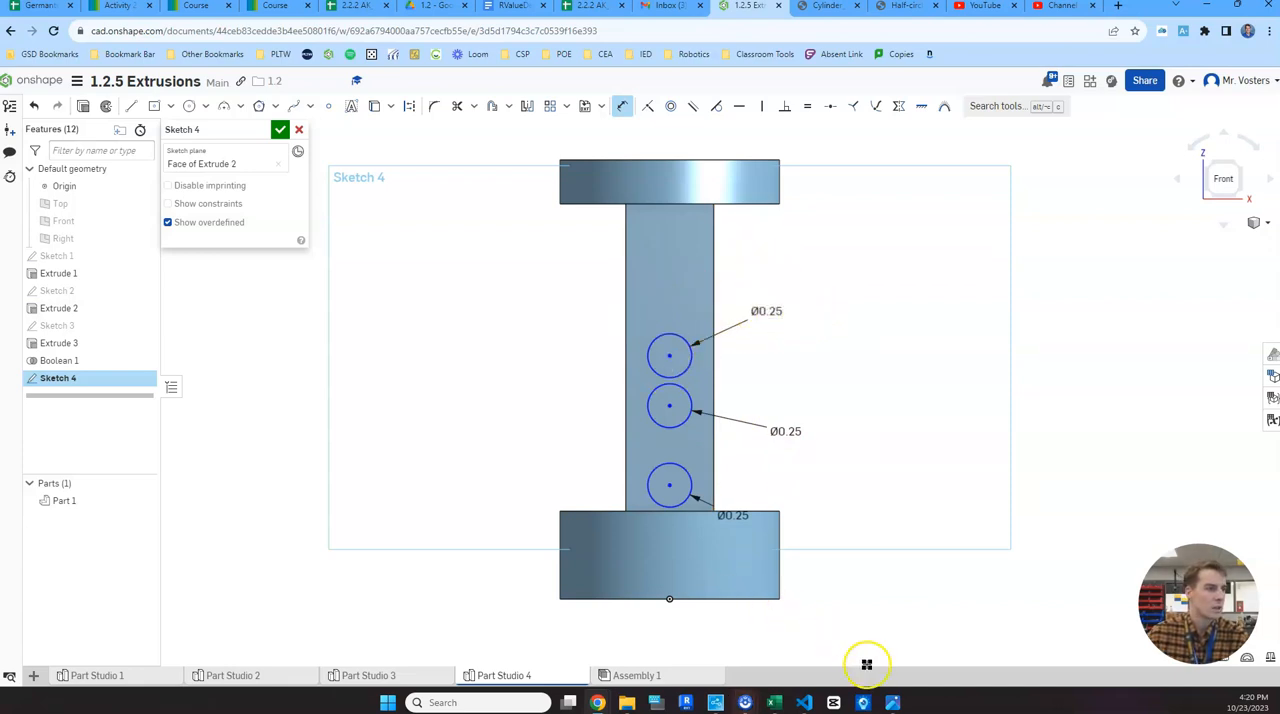
- Check the hole spacing on the reference drawing and set the lower circle's centre 0.5 in above the base disc's top edge
mouse_move(892, 700)
left_click(856, 632)
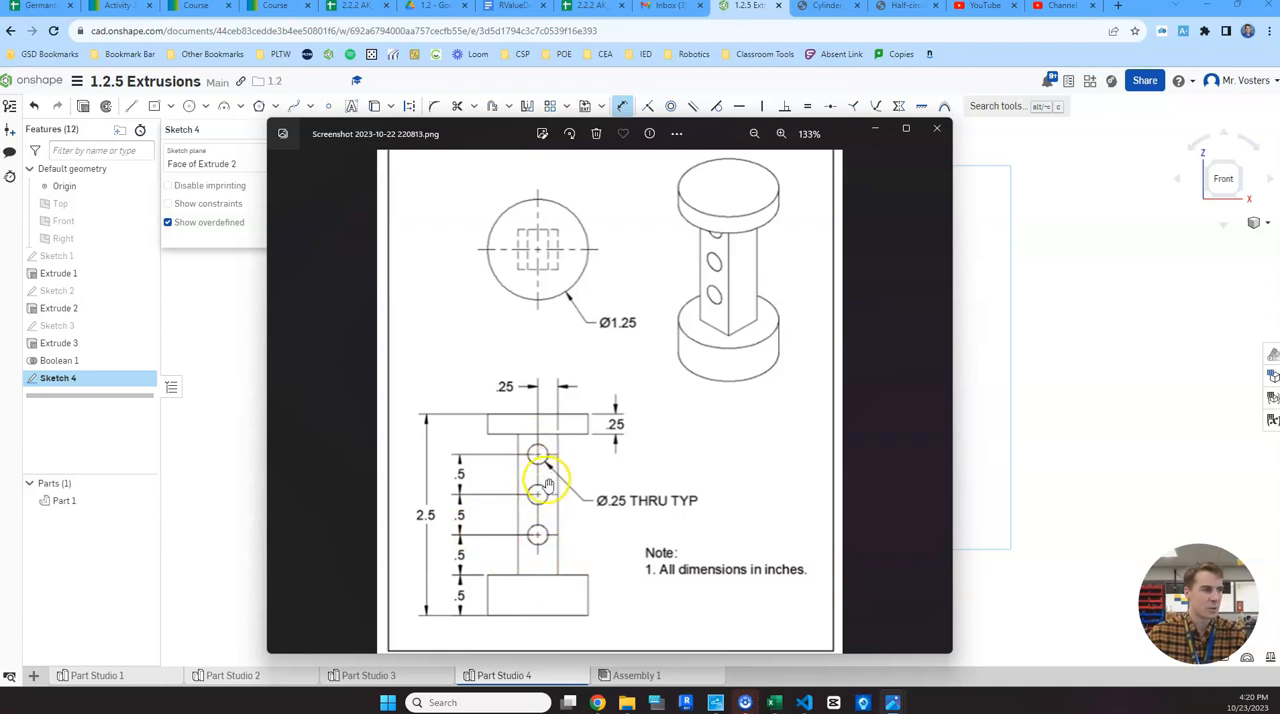
left_click(1097, 258)
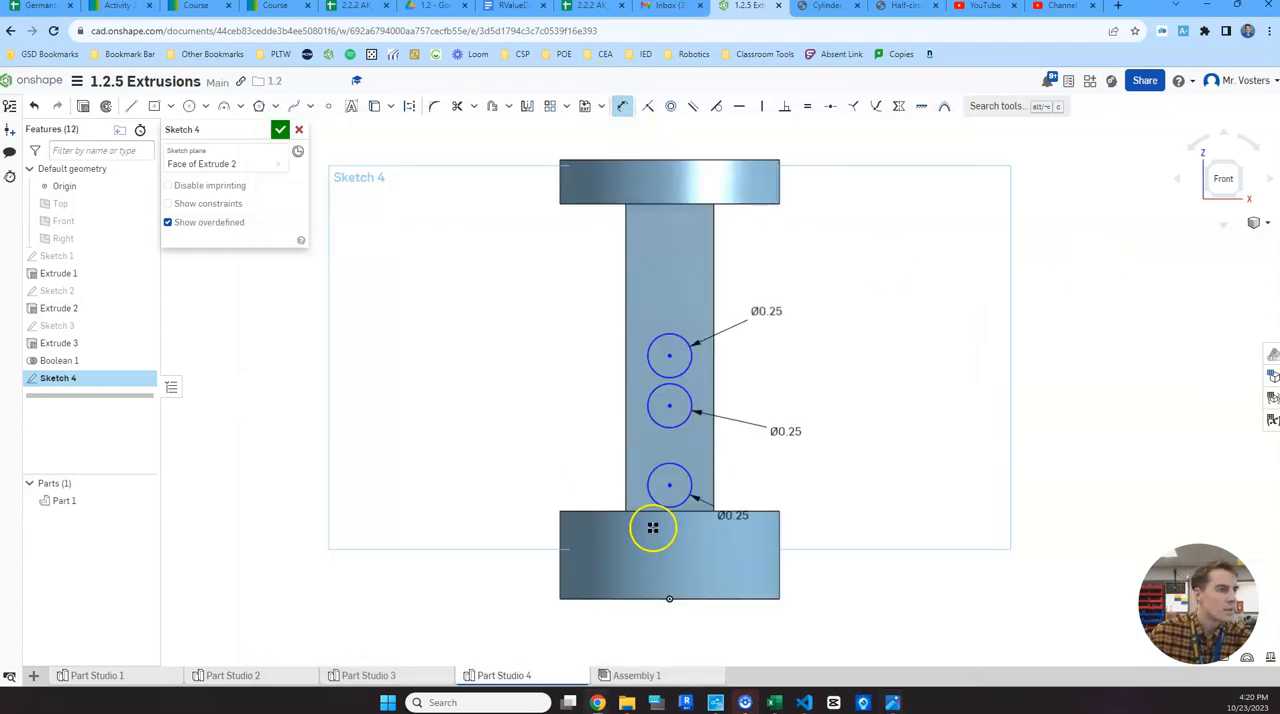
left_click(669, 486)
left_click(576, 480)
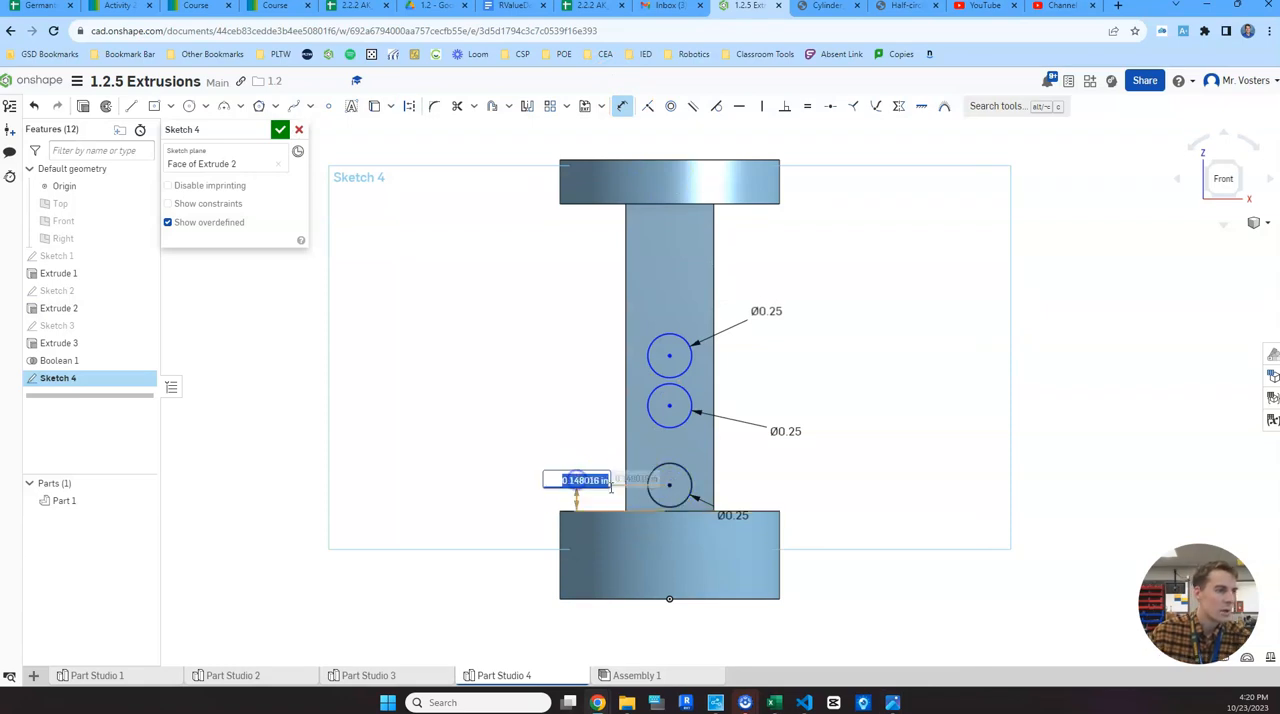
type(".5")
key("Return")
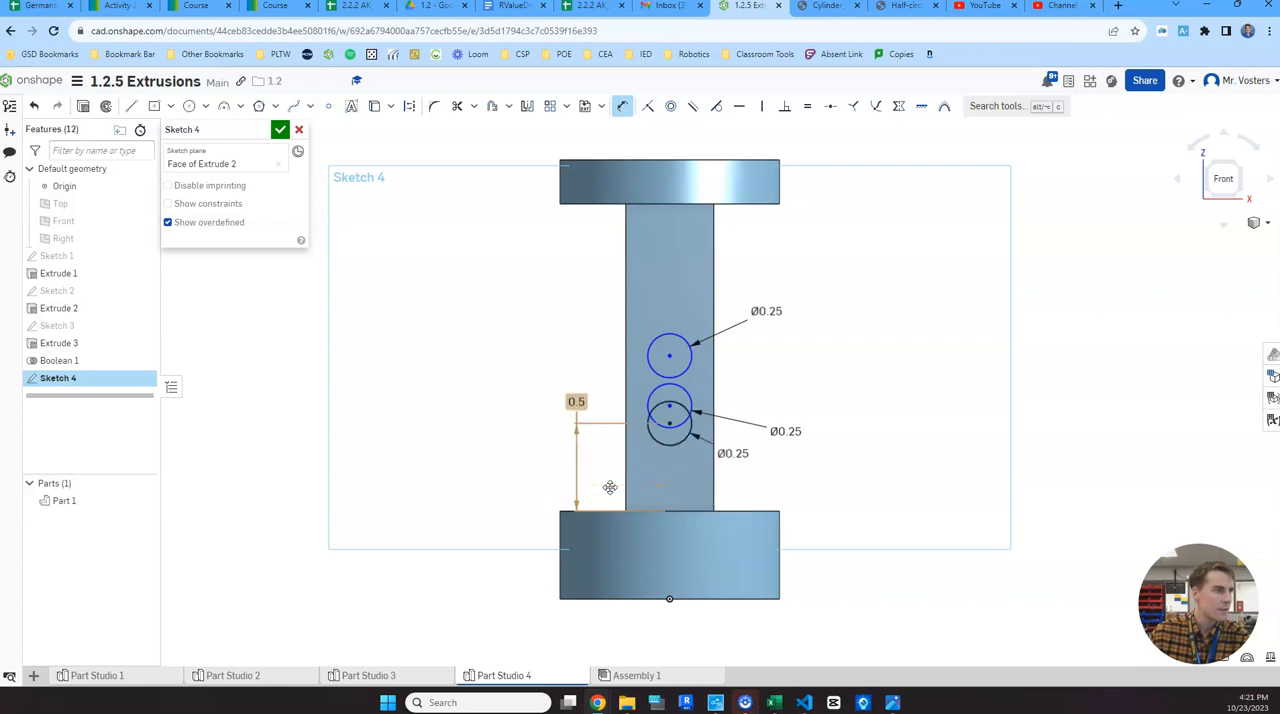
- Set the vertical distance between the lower and middle circle centres to 0.5 in
left_click(669, 403)
left_click(580, 394)
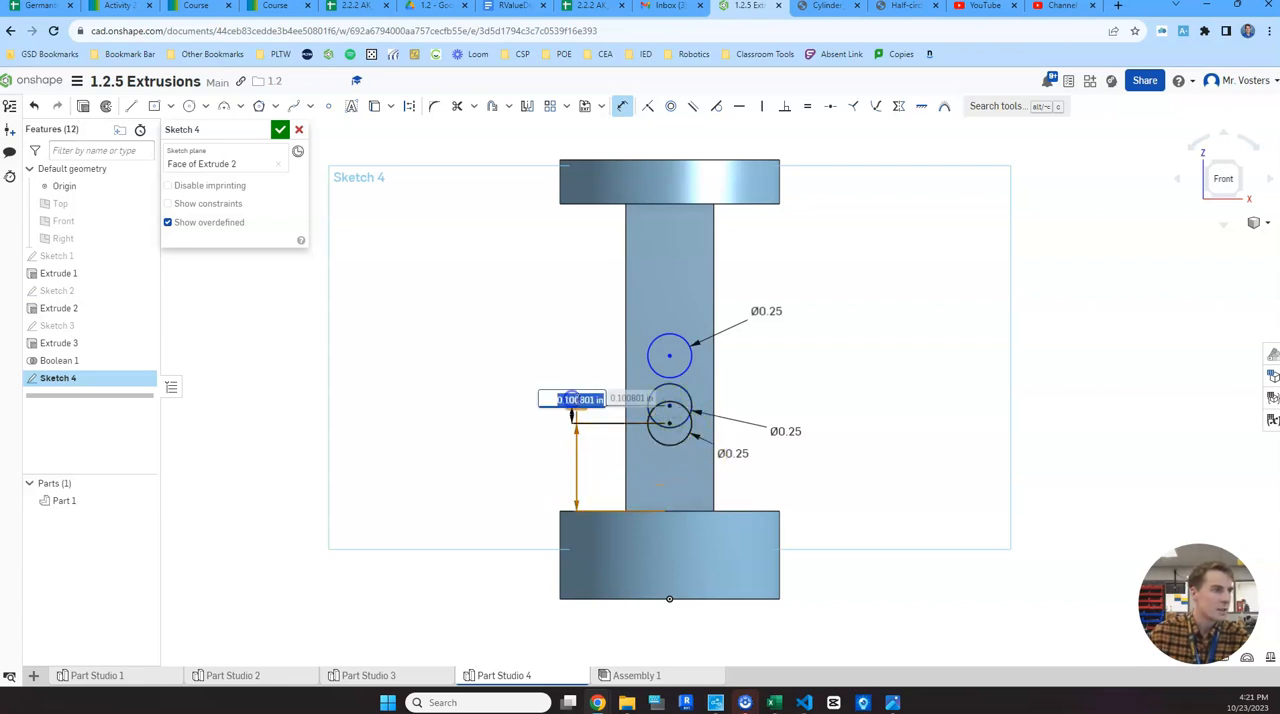
type(".5")
key("Return")
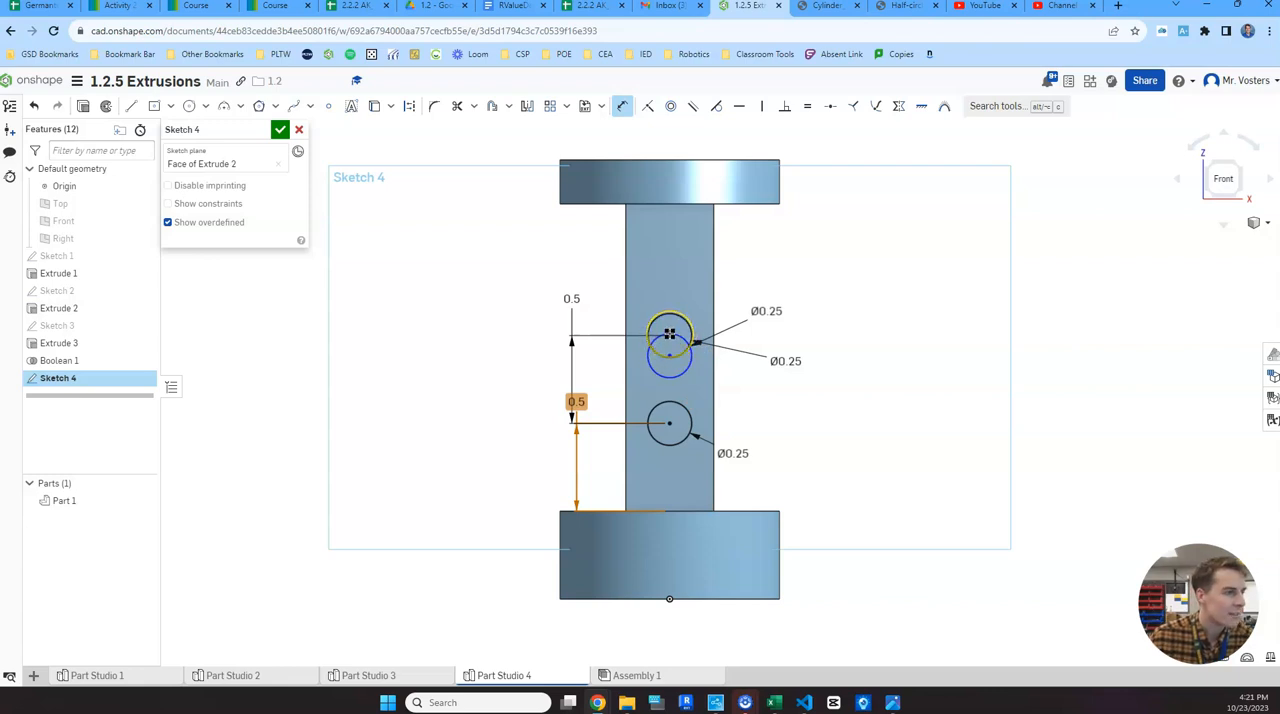
- Place the remaining circle's centre 0.5 in above the middle one, flipping the dimension's direction, and finish the sketch
left_click(671, 355)
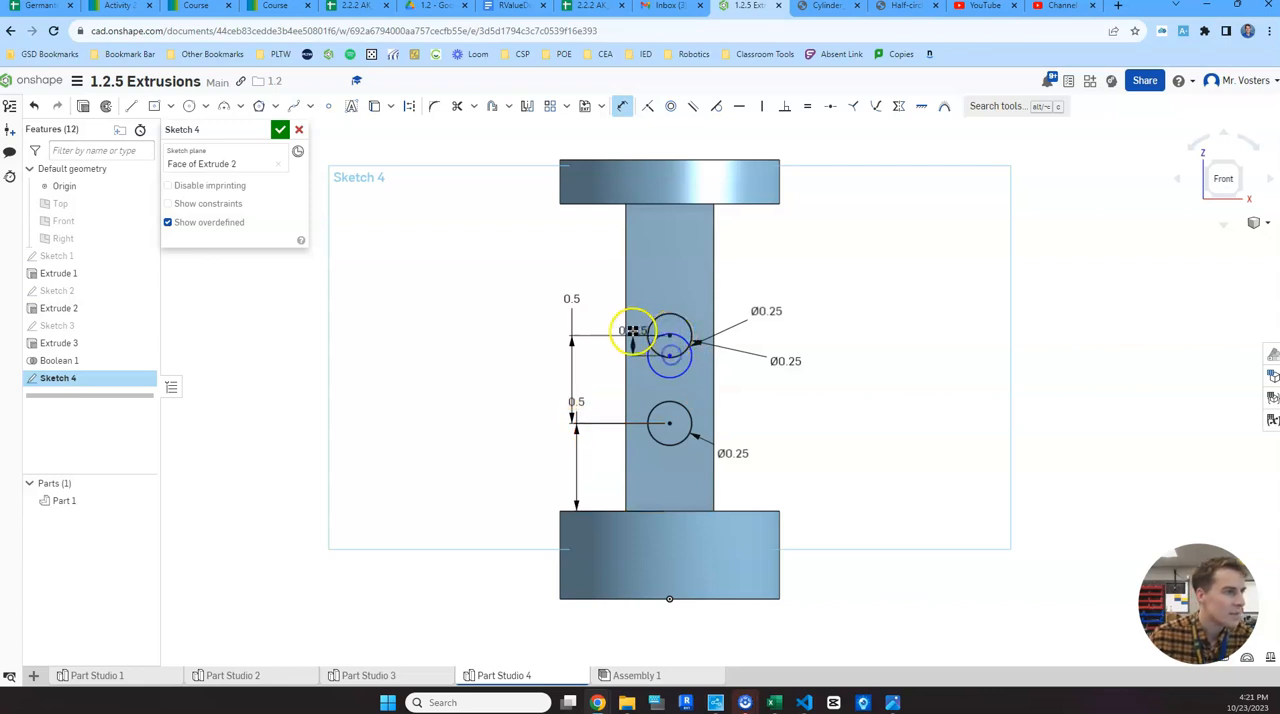
left_click(563, 340)
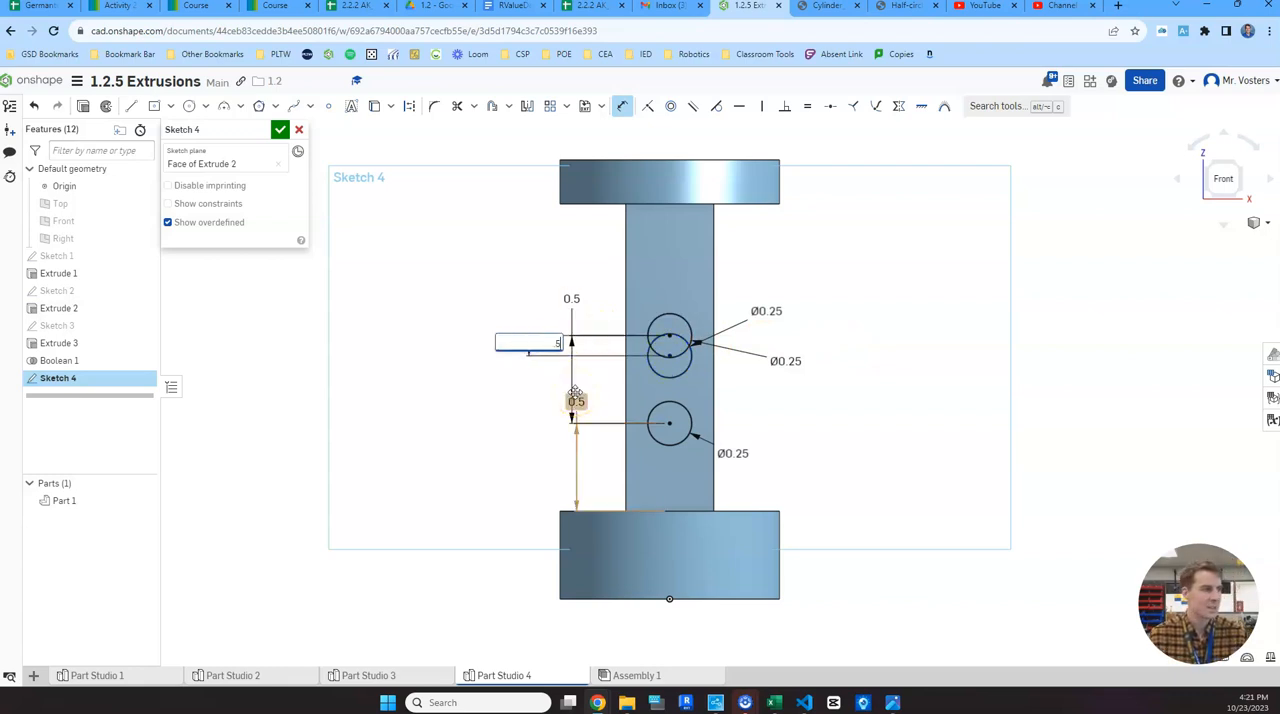
type("0.5")
key("Return")
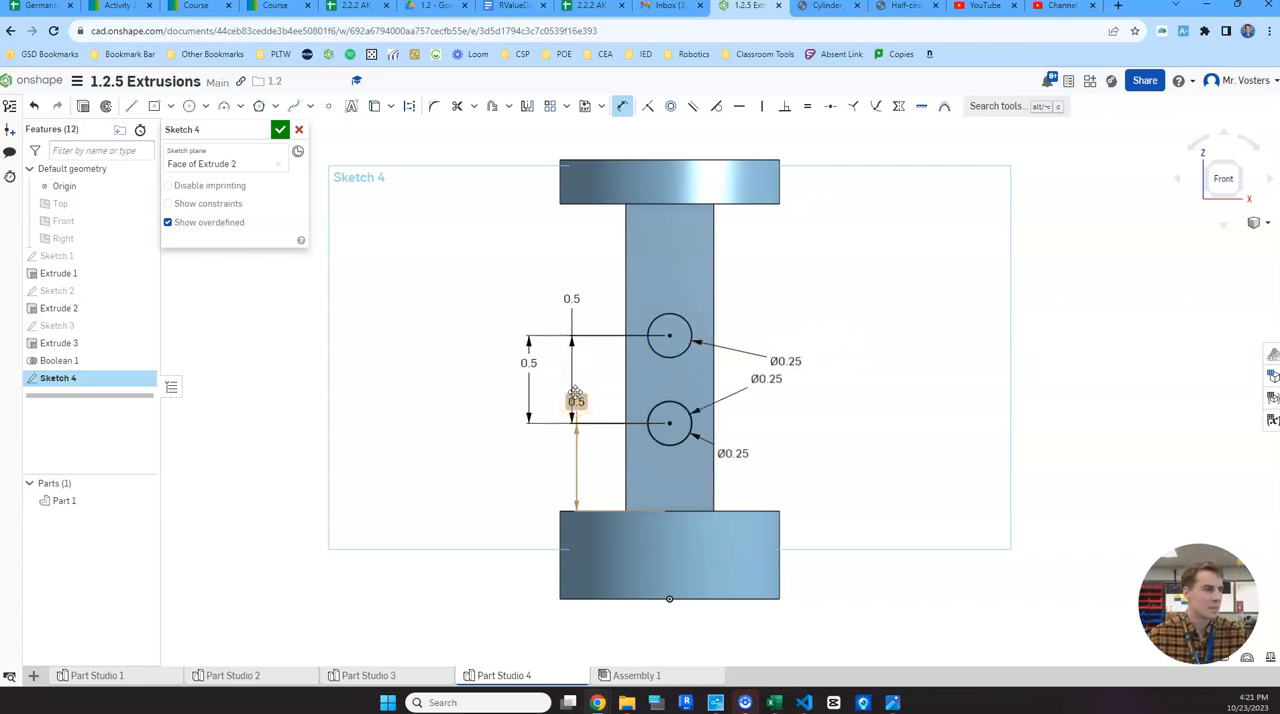
double_click(524, 363)
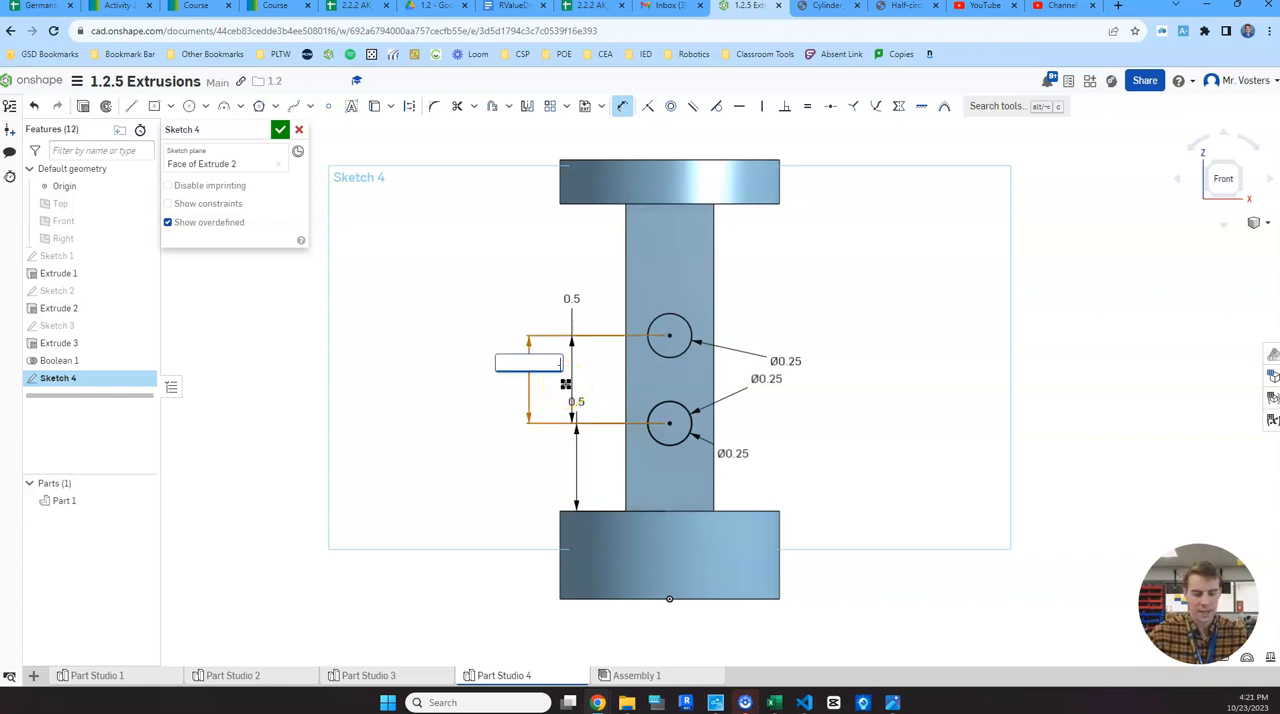
key("Return")
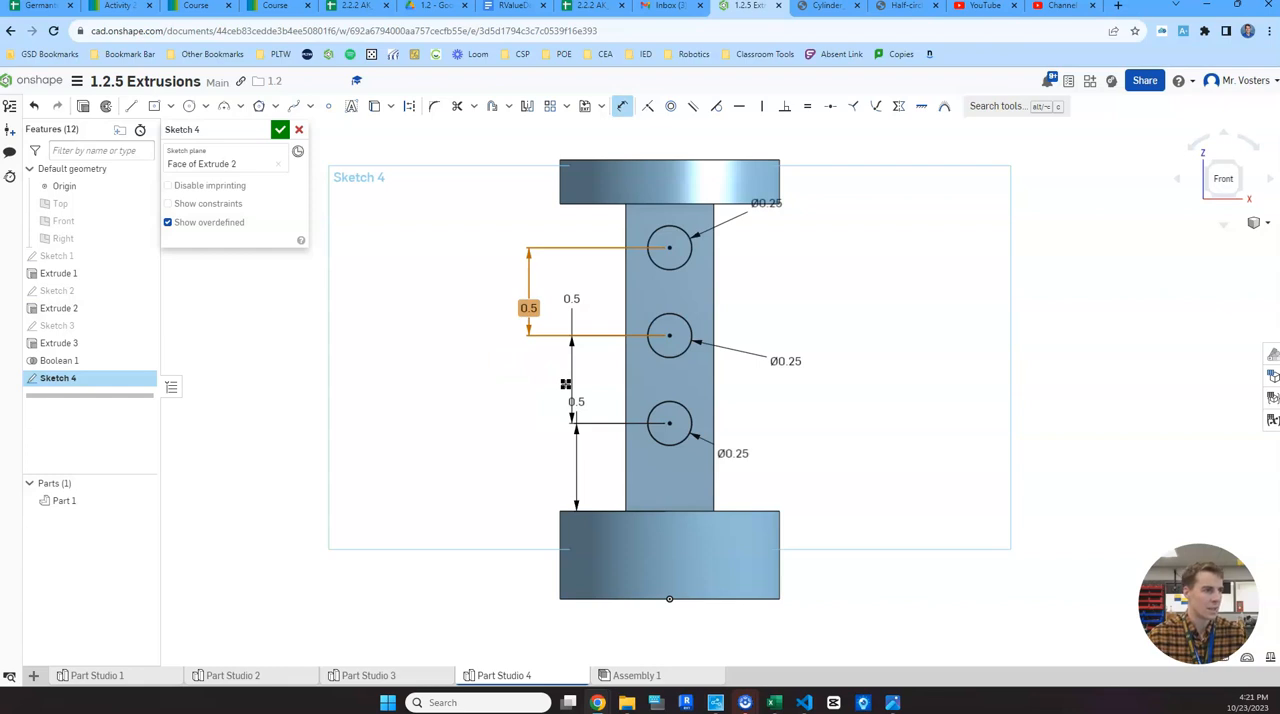
left_click(601, 368)
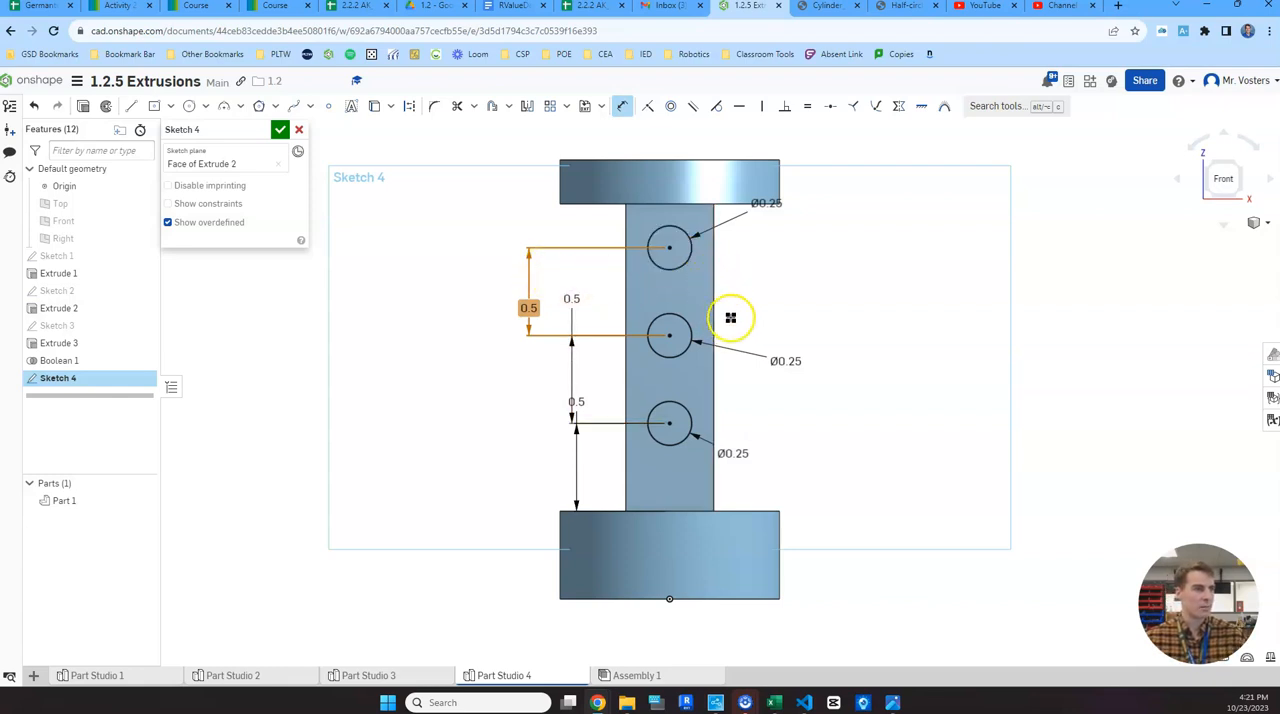
left_click(281, 130)
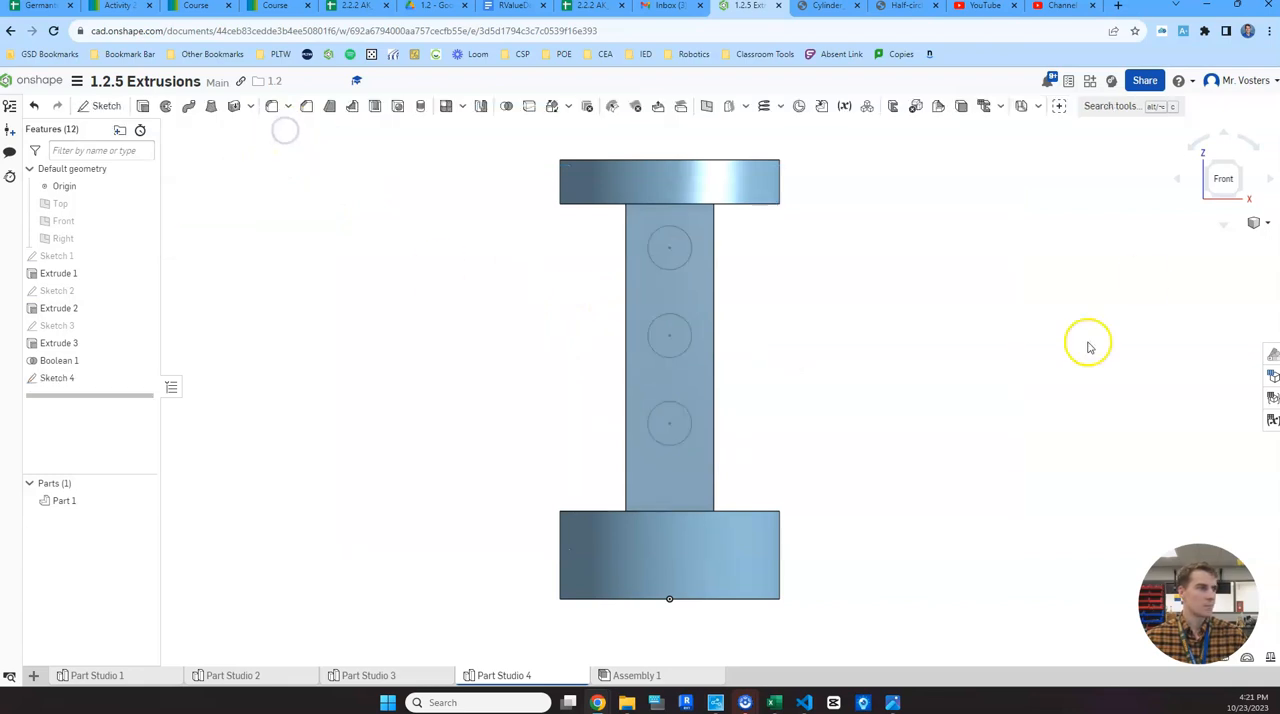
- Set up an Extrude of the three circles that removes material from the post
key("shift+7")
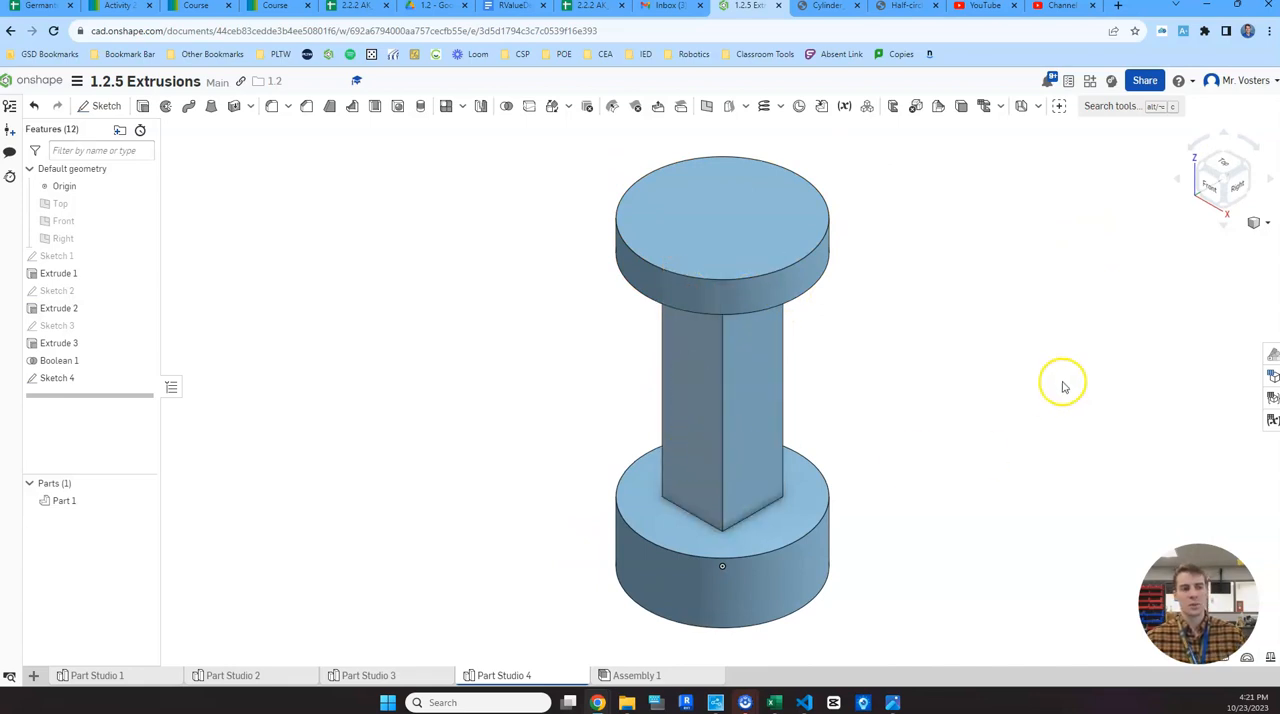
left_click(142, 107)
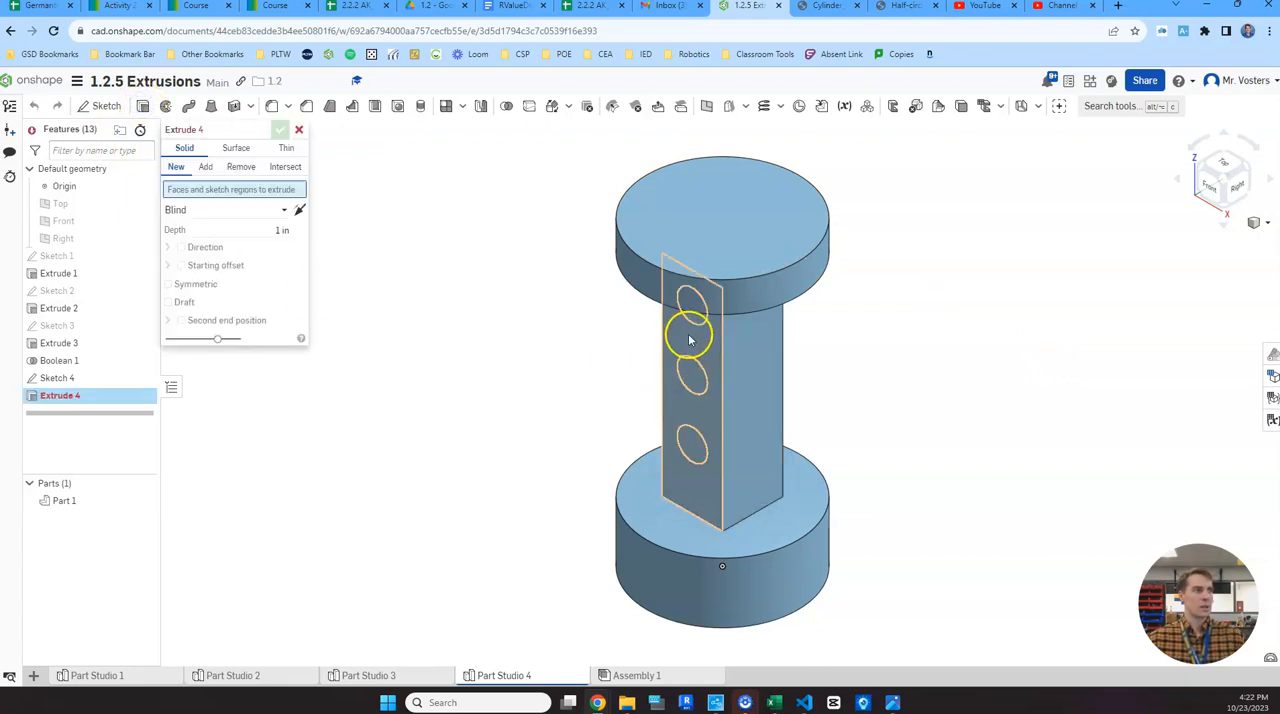
left_click(700, 323)
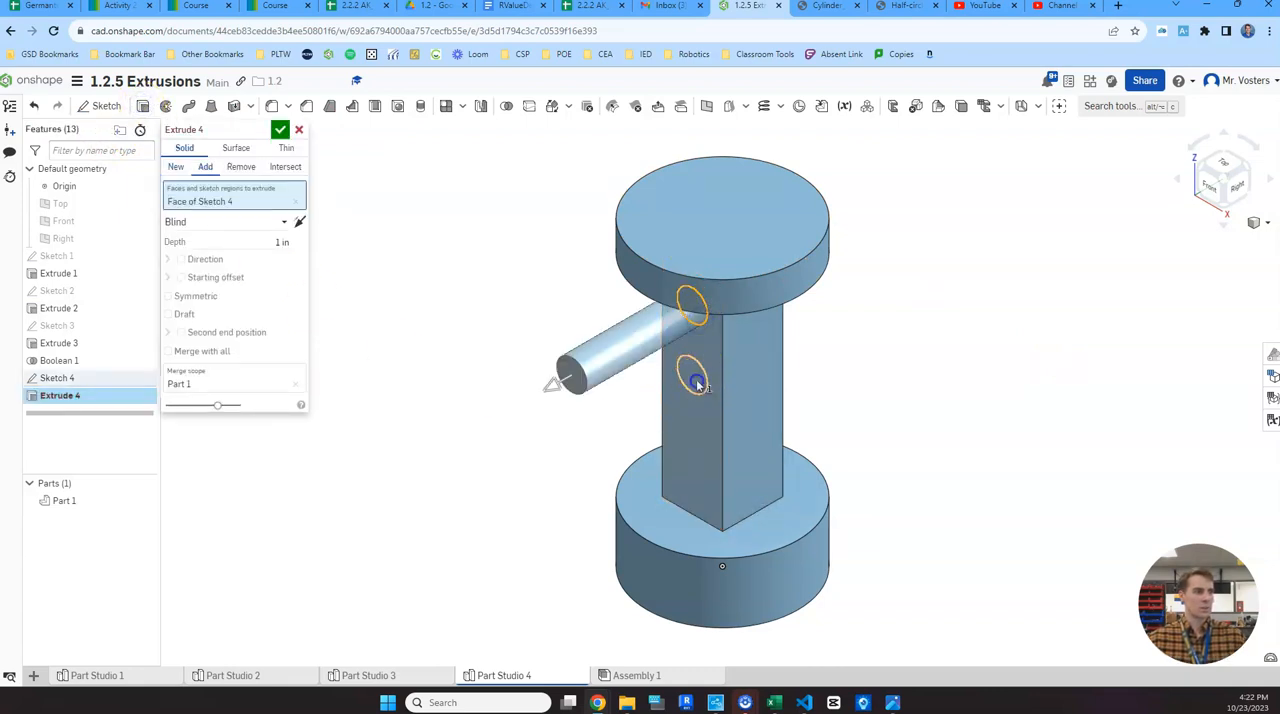
left_click(692, 374)
left_click(697, 455)
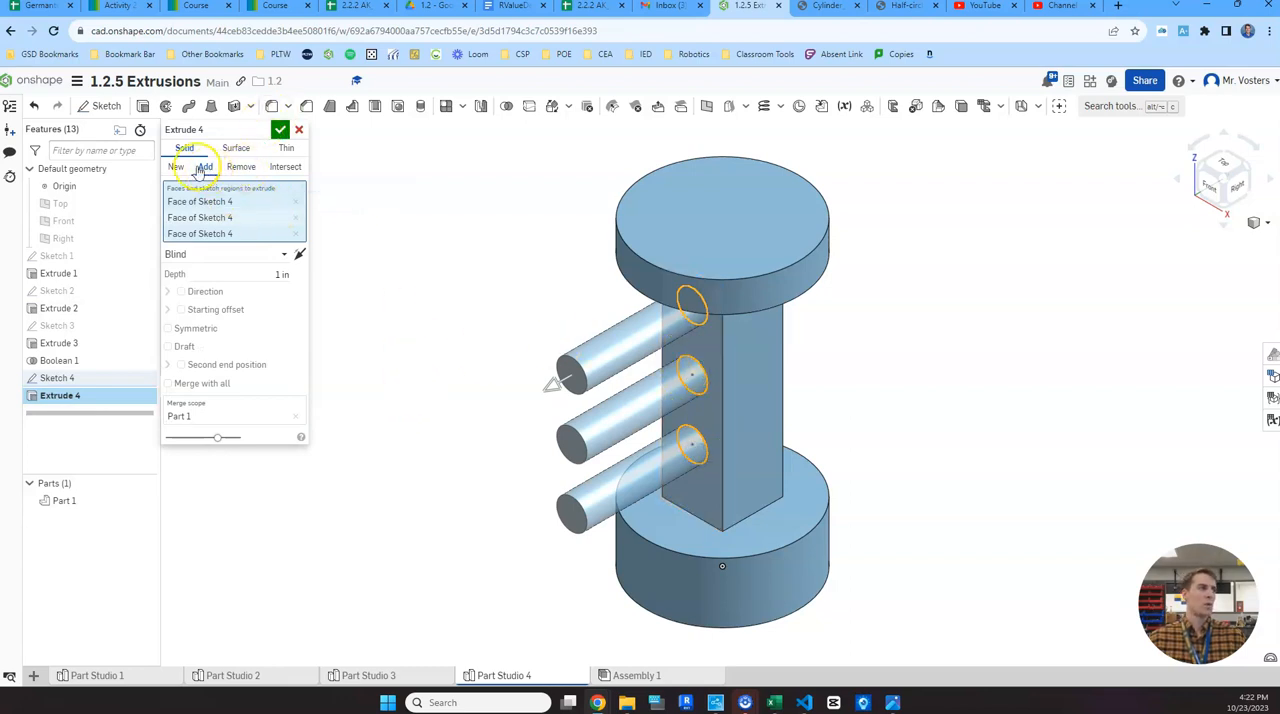
left_click(240, 168)
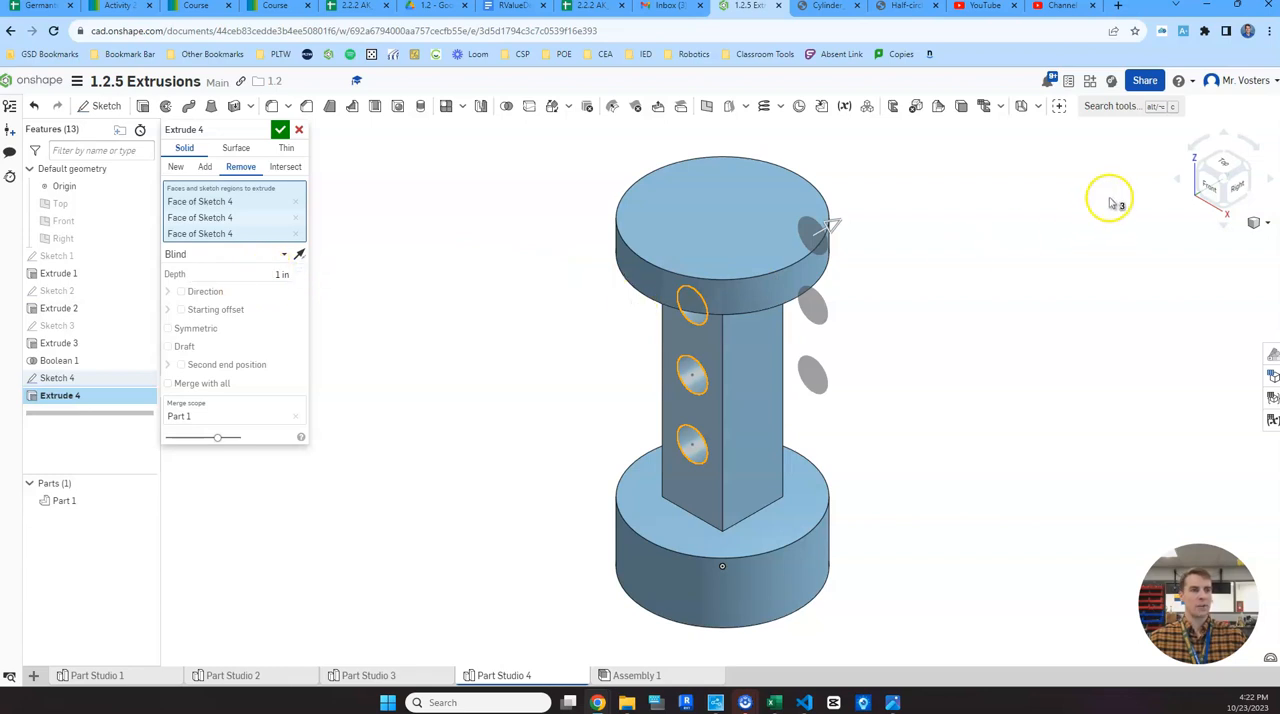
- Examine the previewed hole cuts from several angles and check the hole callout on the reference drawing
left_click(1211, 186)
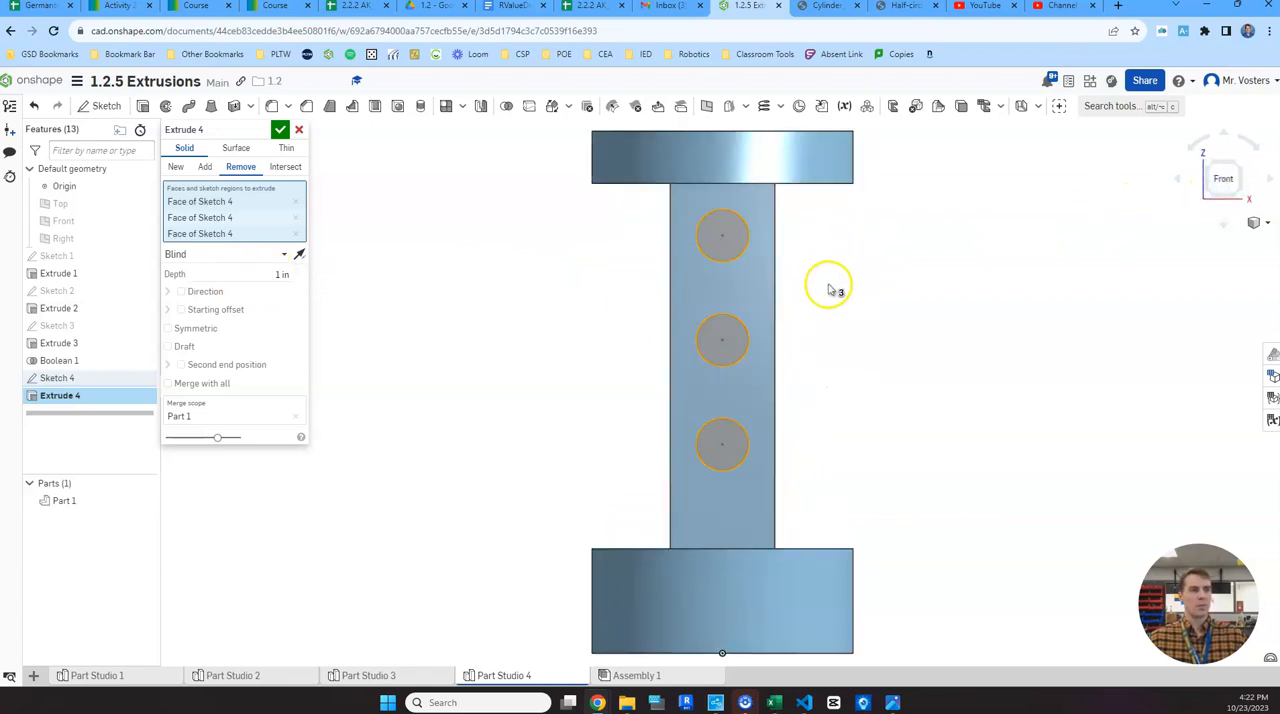
left_click_drag(1225, 170, 1240, 170)
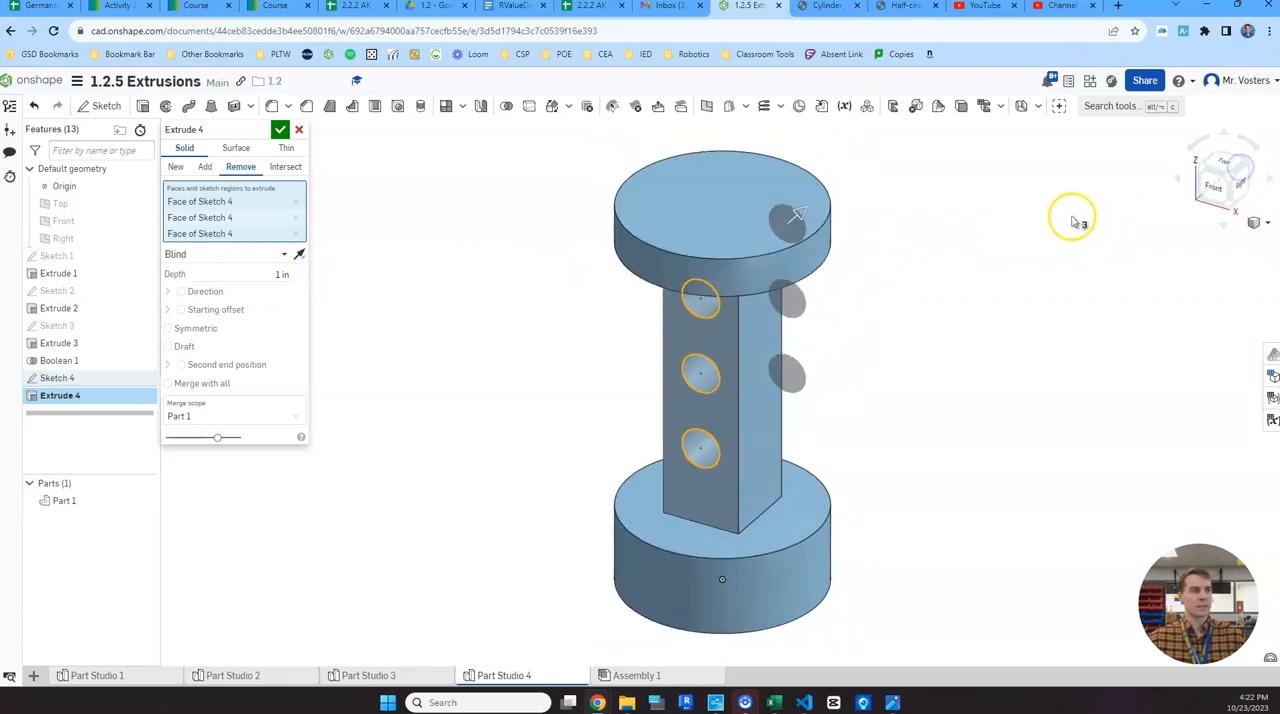
right_click_drag(1073, 291, 1053, 259)
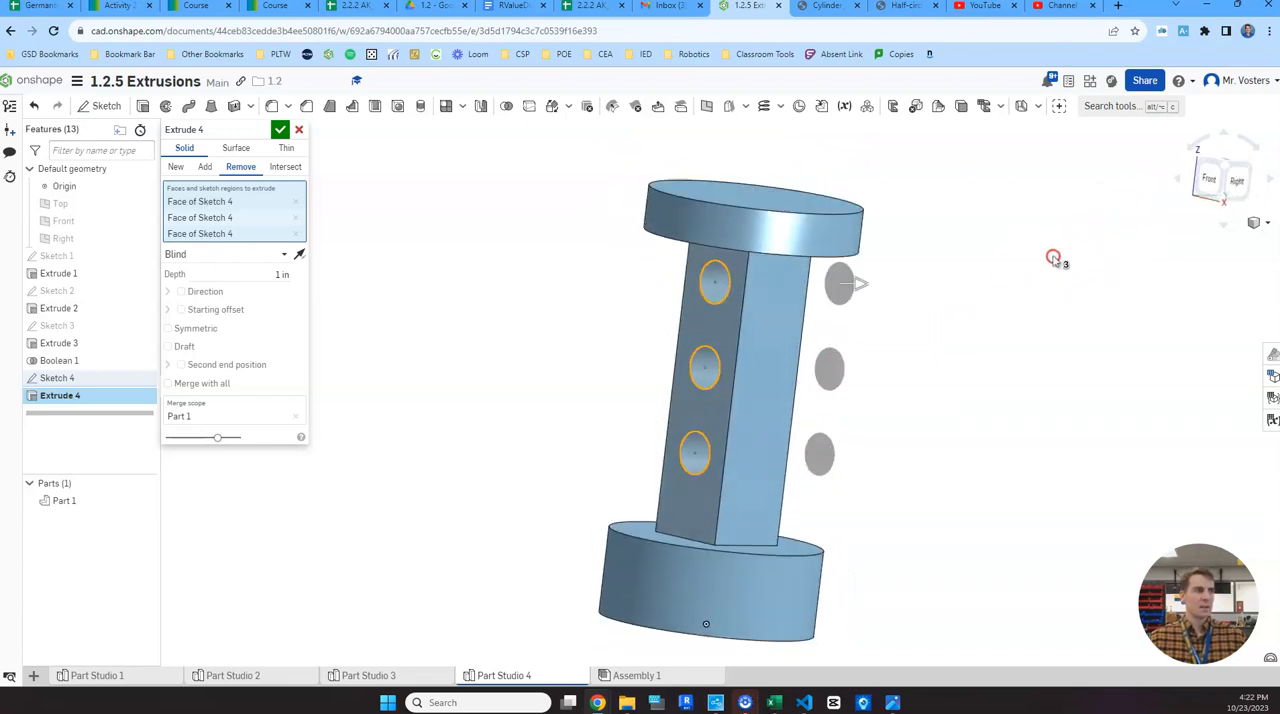
left_click(1226, 167)
scroll(983, 190, "down", 2)
middle_click_drag(983, 192, 829, 269)
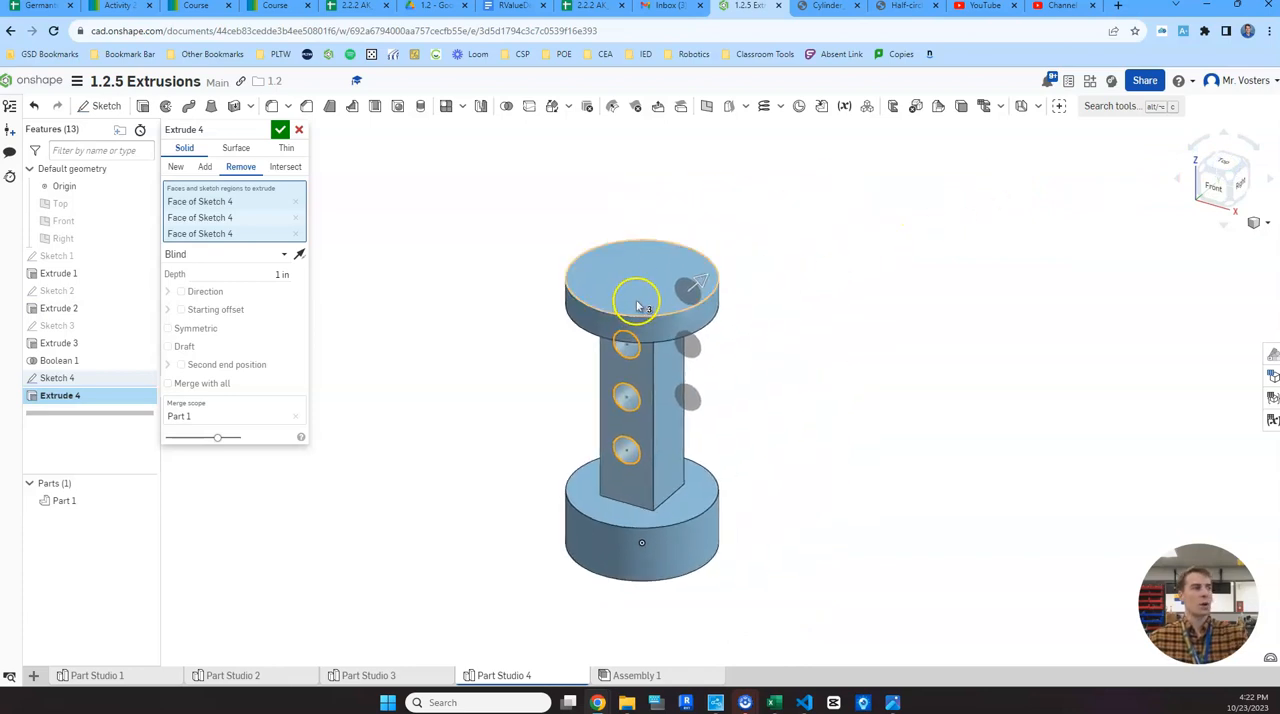
mouse_move(892, 703)
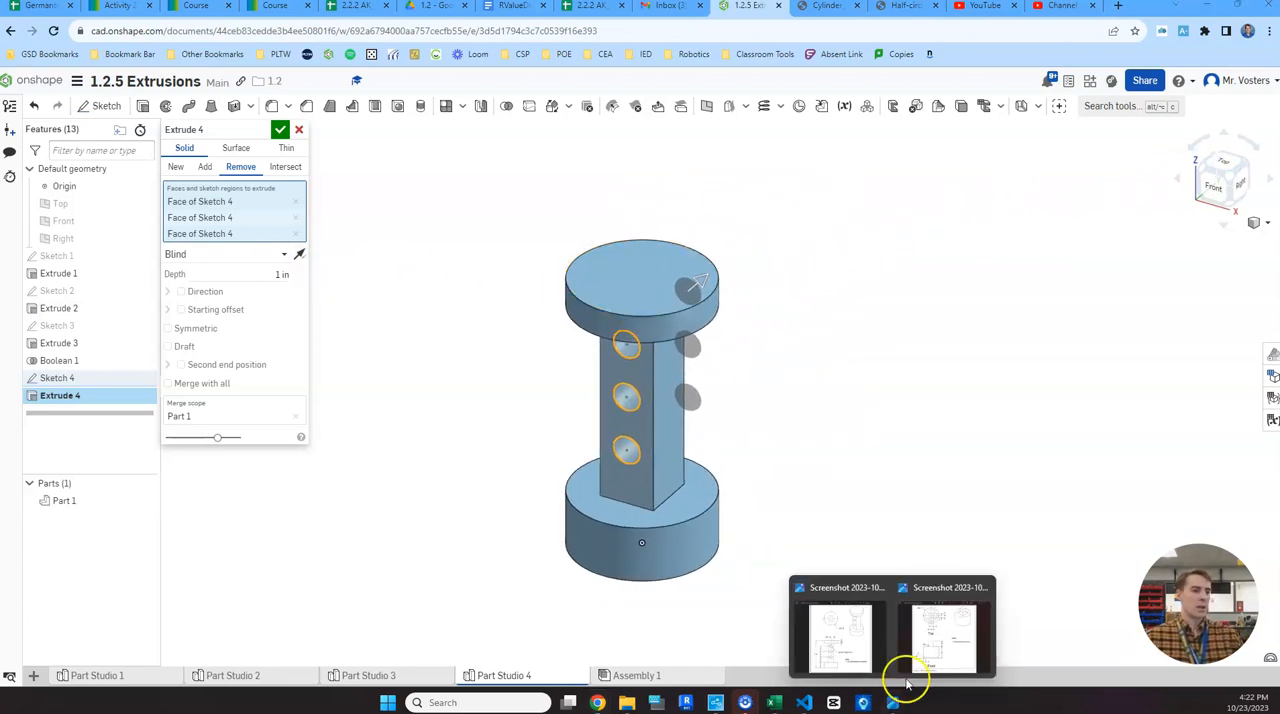
left_click(935, 645)
left_click(848, 655)
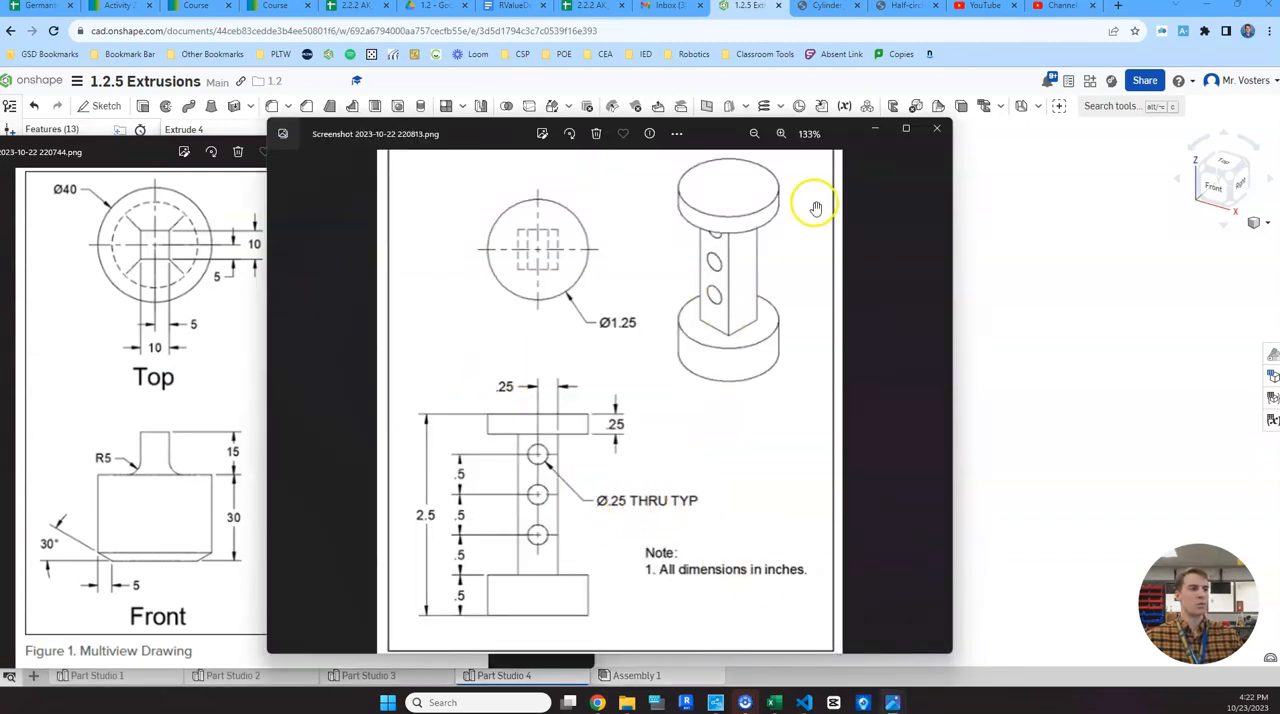
left_click(875, 128)
left_click(519, 149)
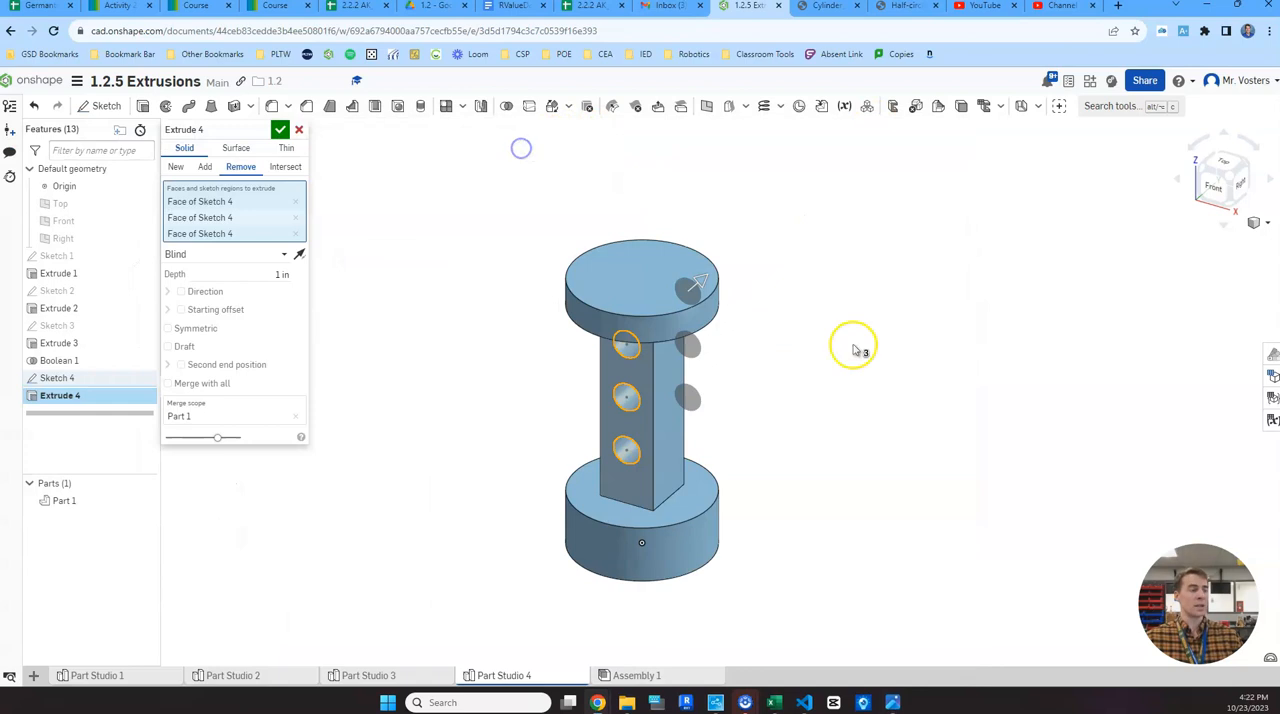
- Set the end type of the three hole cuts to Through all and finish the extrude
left_click(276, 256)
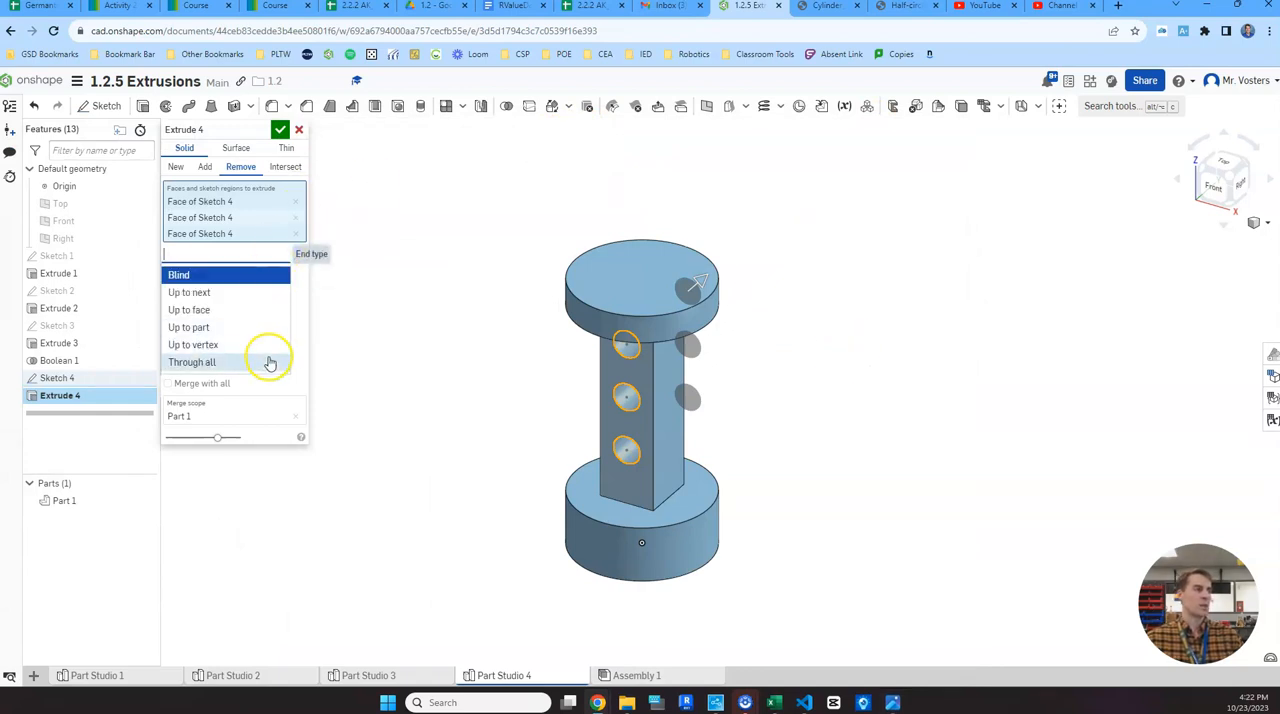
left_click(296, 287)
left_click(277, 253)
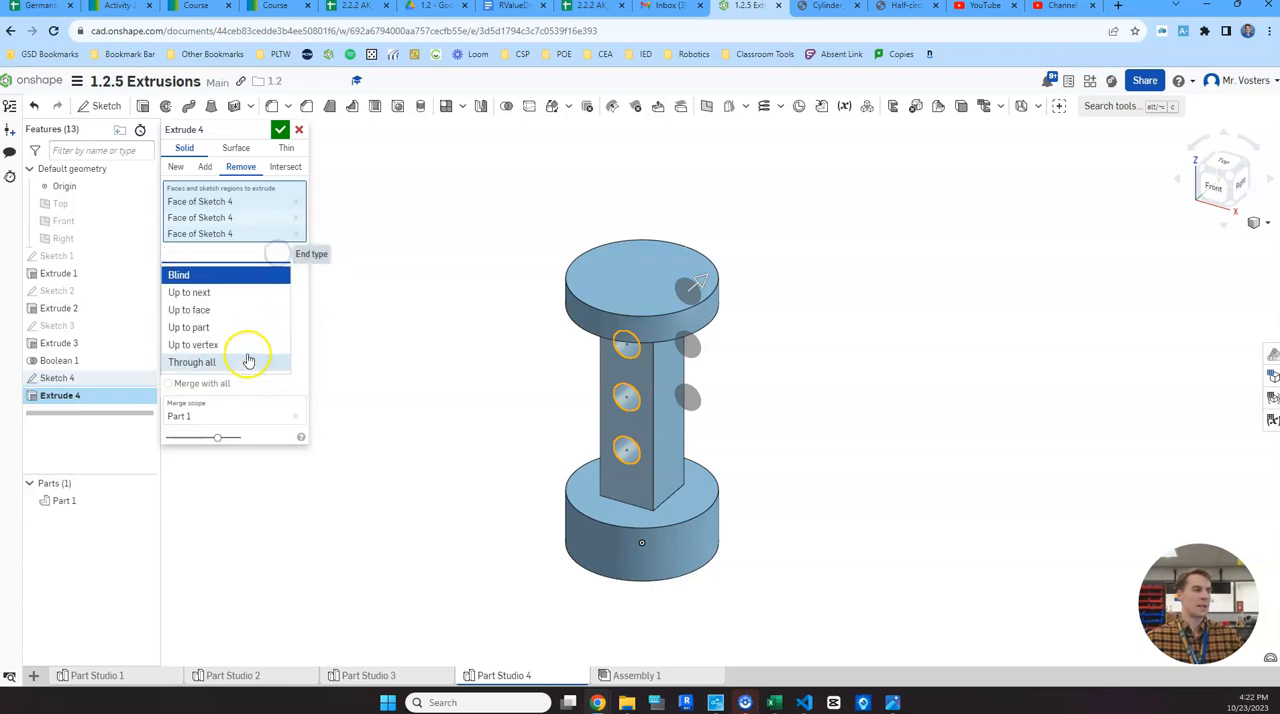
left_click(214, 362)
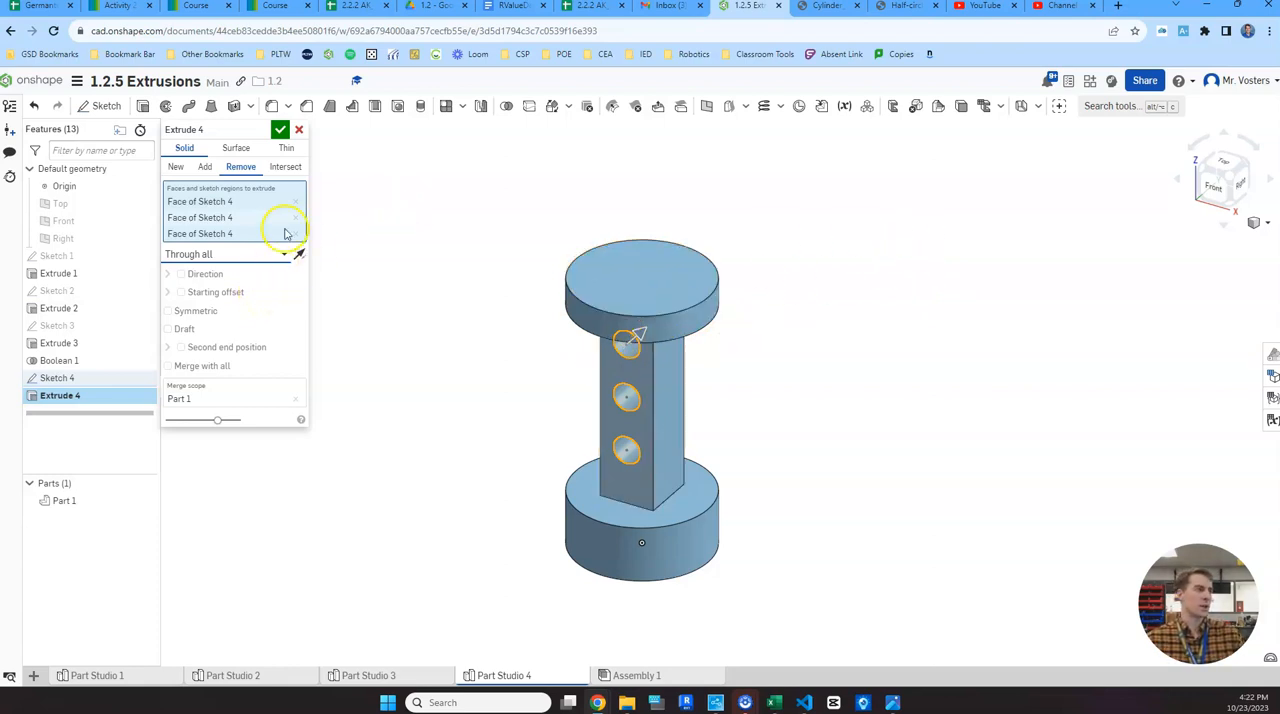
left_click(279, 131)
- Compare the part in isometric view with the reference drawing side by side, then close the drawing
right_click_drag(803, 357, 838, 322)
key("shift+7")
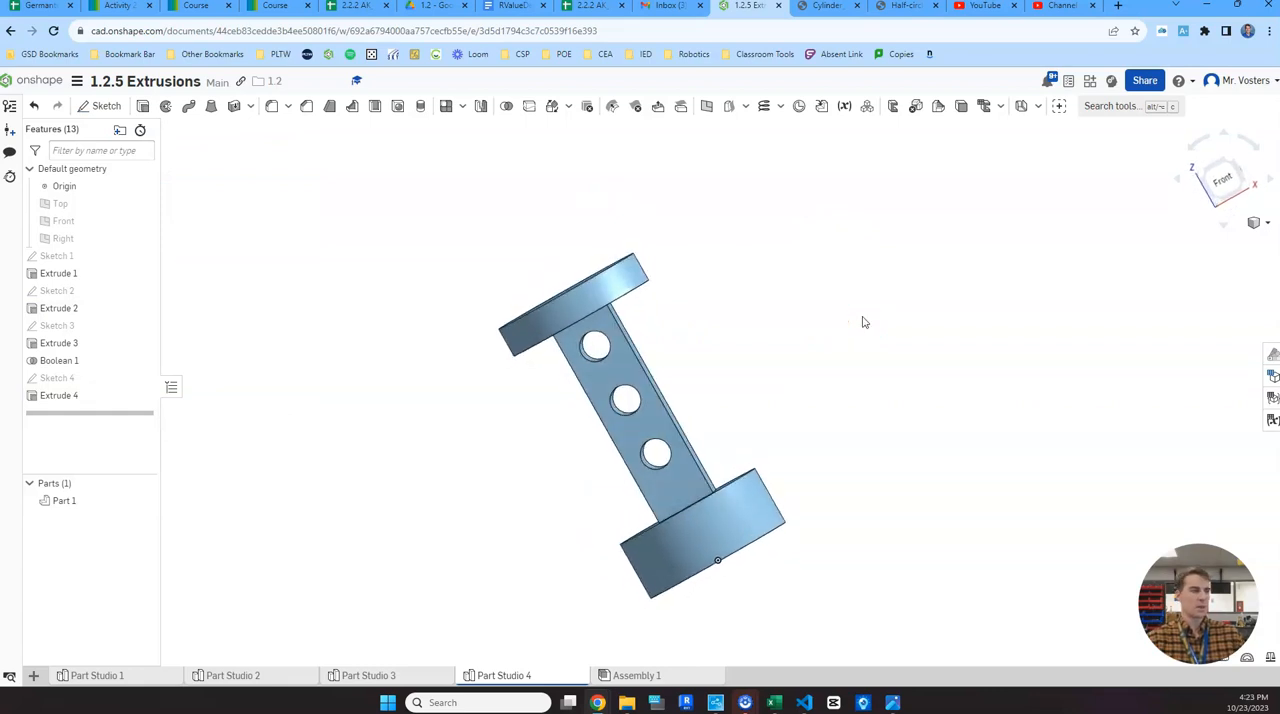
mouse_move(886, 703)
left_click(845, 640)
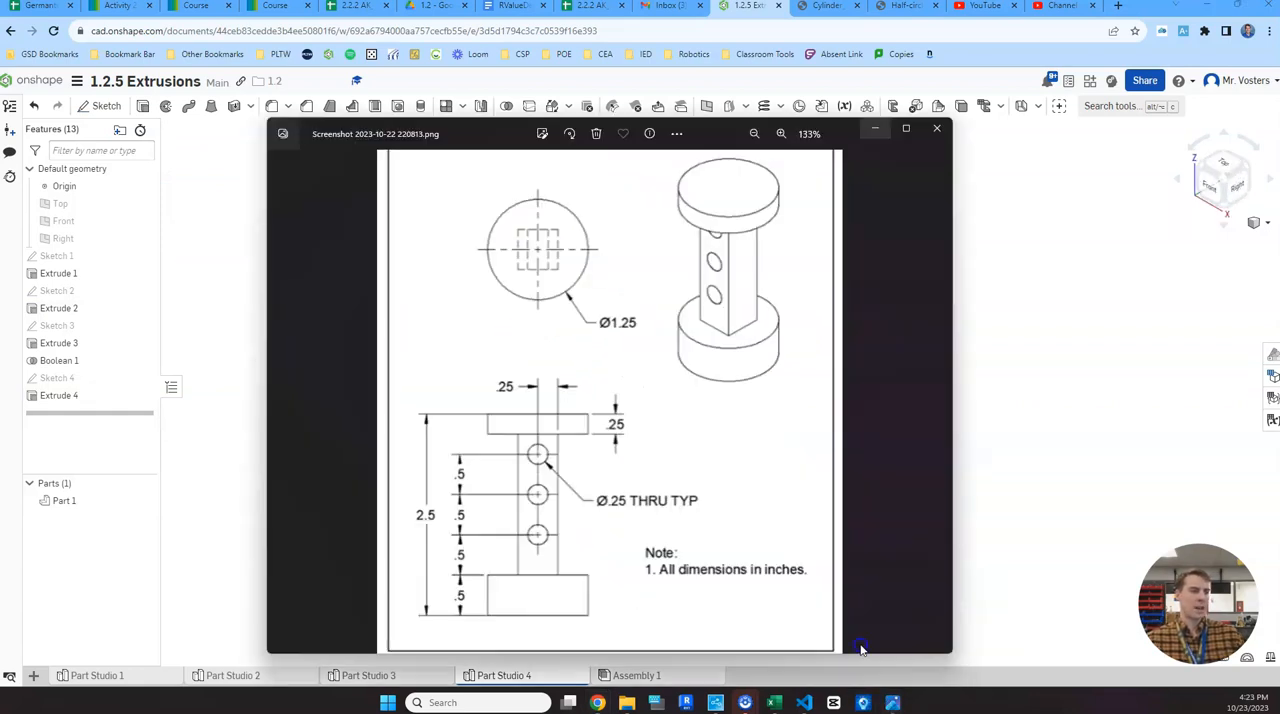
mouse_move(706, 126)
left_mouse_down()
mouse_move(304, 141)
mouse_move(338, 150)
left_mouse_up()
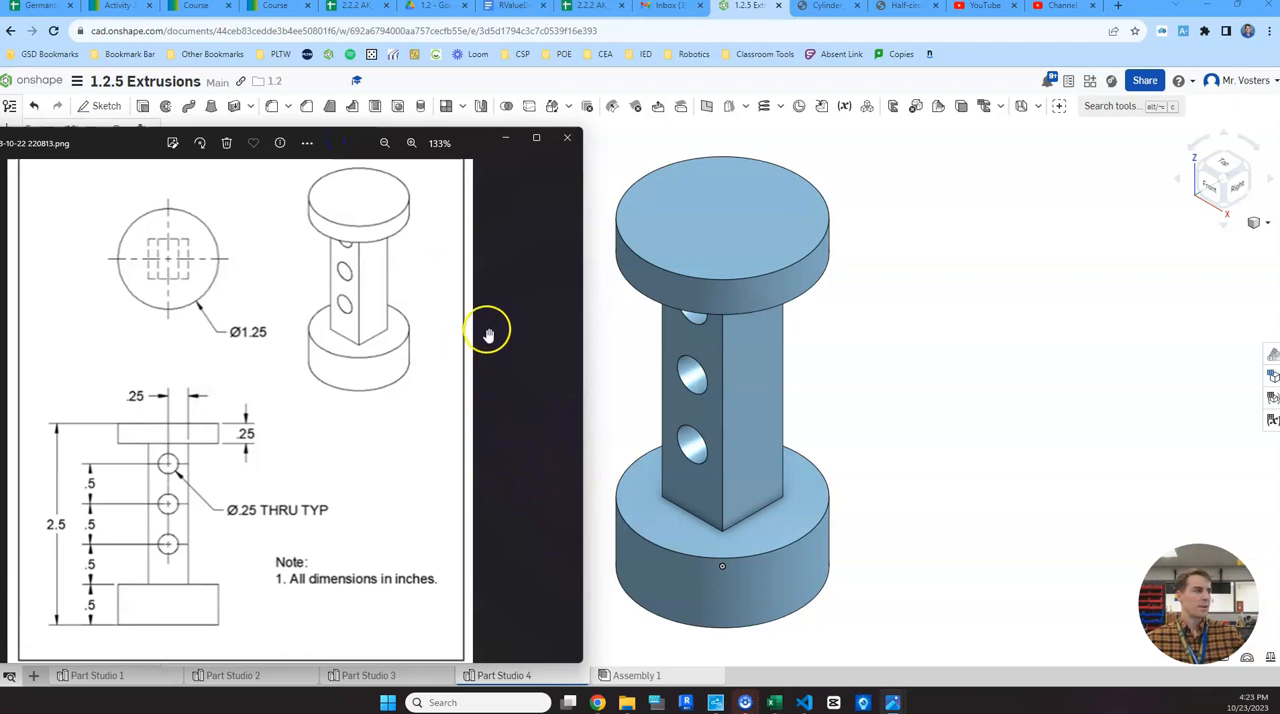
left_click(565, 140)
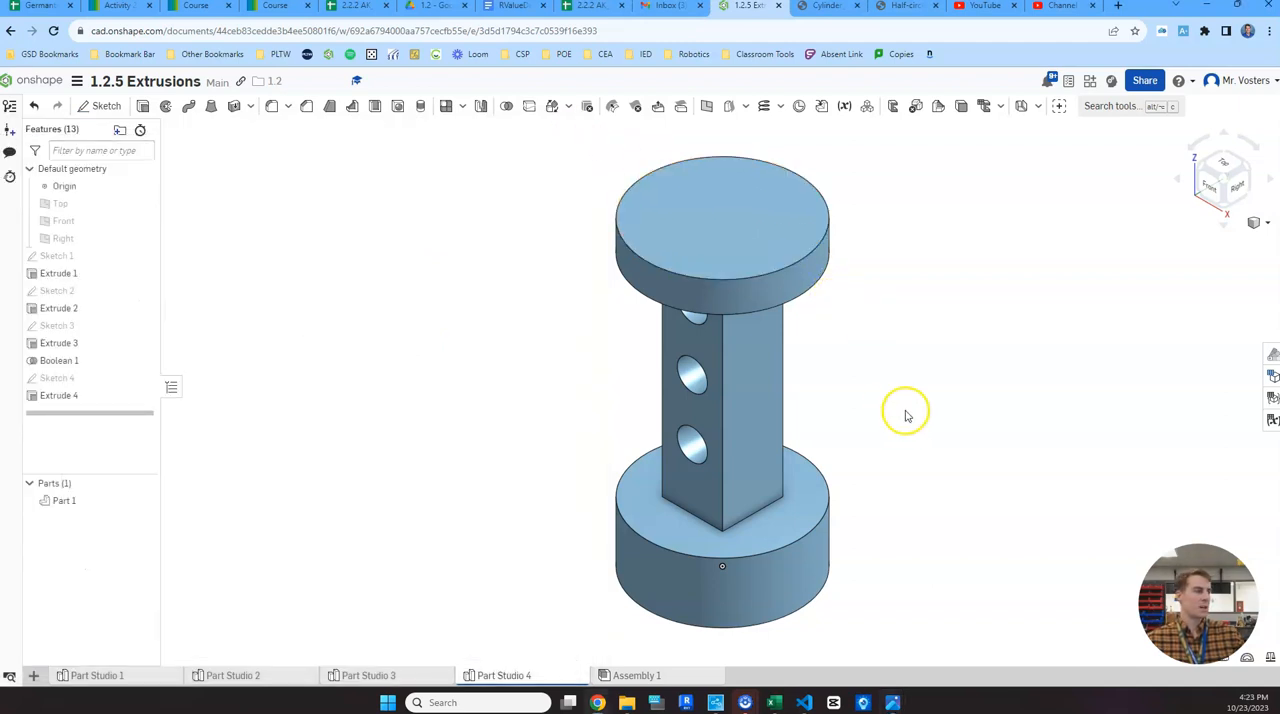